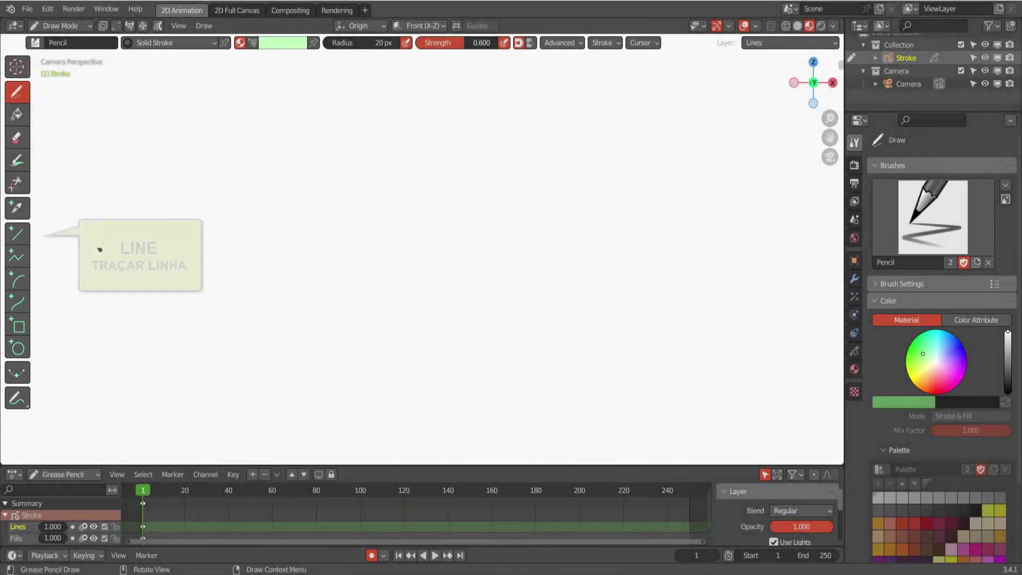
Activate the Line tool, keeping the Pencil brush preset and Solid Stroke material.
{"action": "left_click", "coordinate": [27, 234]}
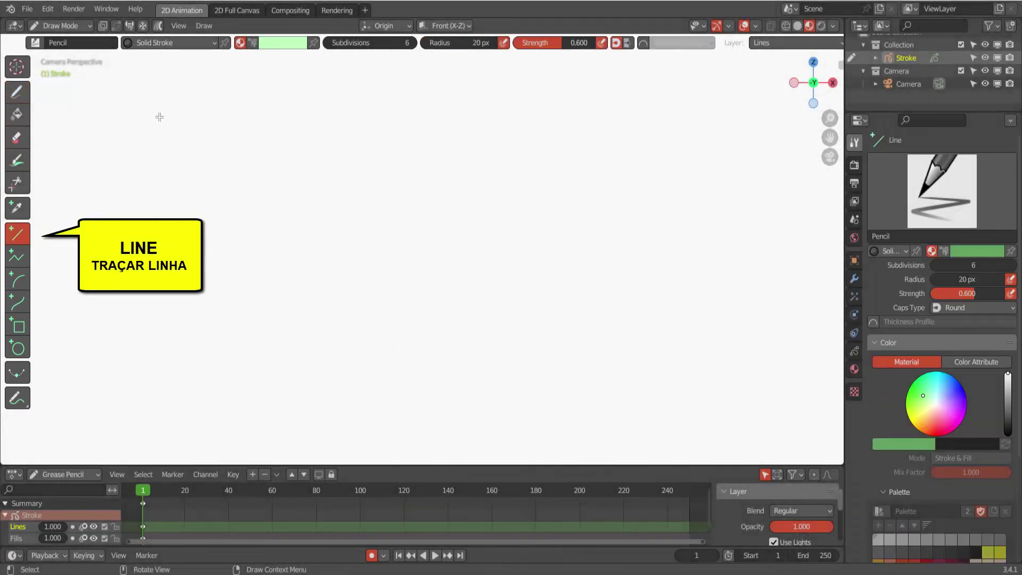
{"action": "left_click", "coordinate": [35, 43]}
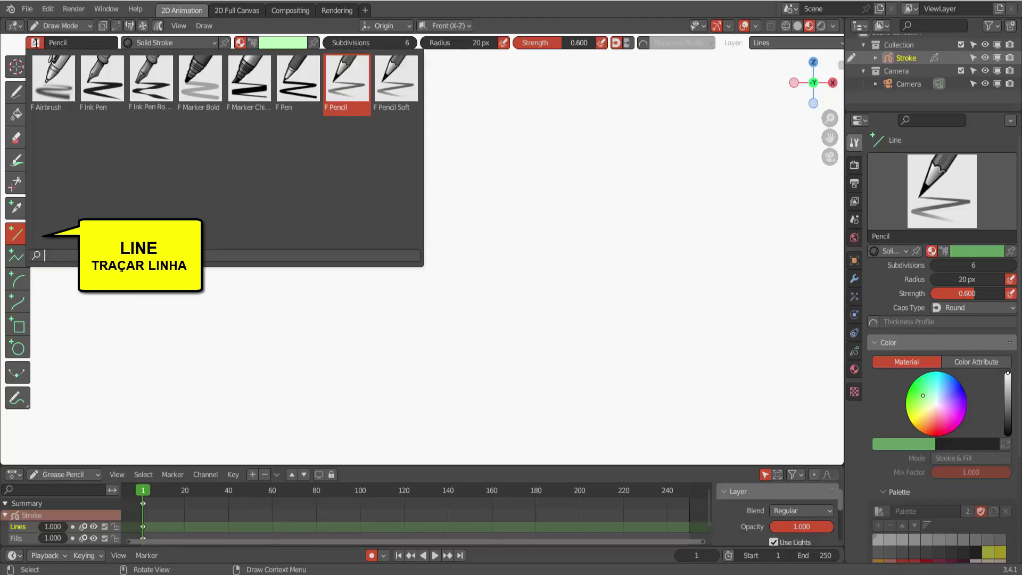
{"action": "left_click", "coordinate": [346, 83]}
{"action": "left_click", "coordinate": [214, 44]}
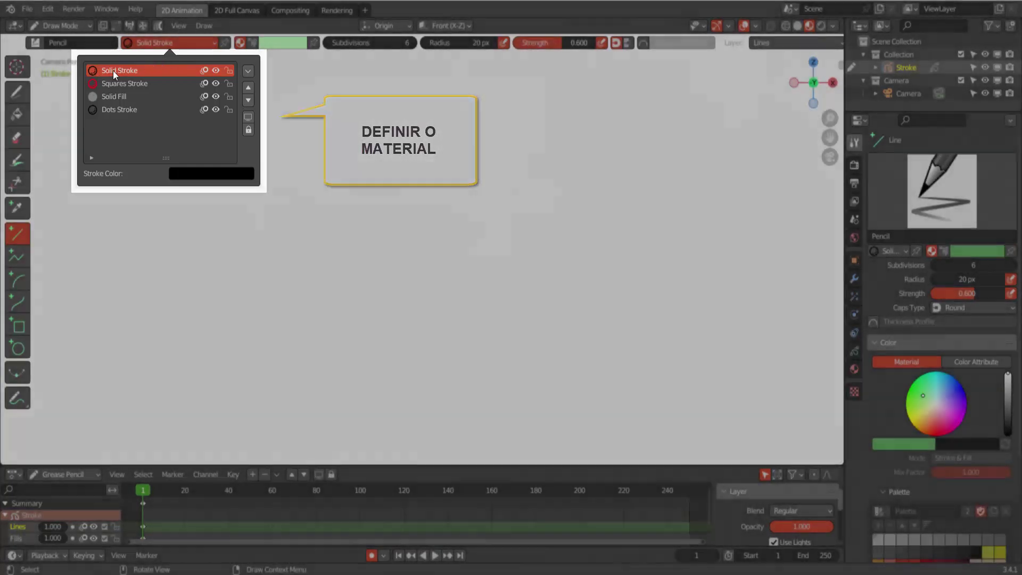
Keep Solid Stroke and set the line radius to 38 px and strength to 1.000.
{"action": "left_click", "coordinate": [113, 71]}
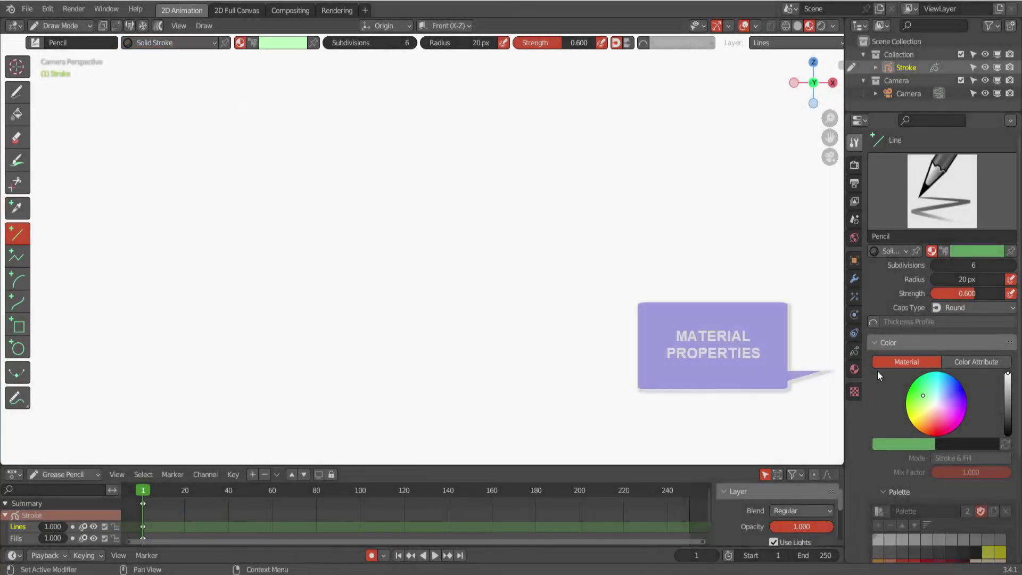
{"action": "left_click", "coordinate": [855, 369]}
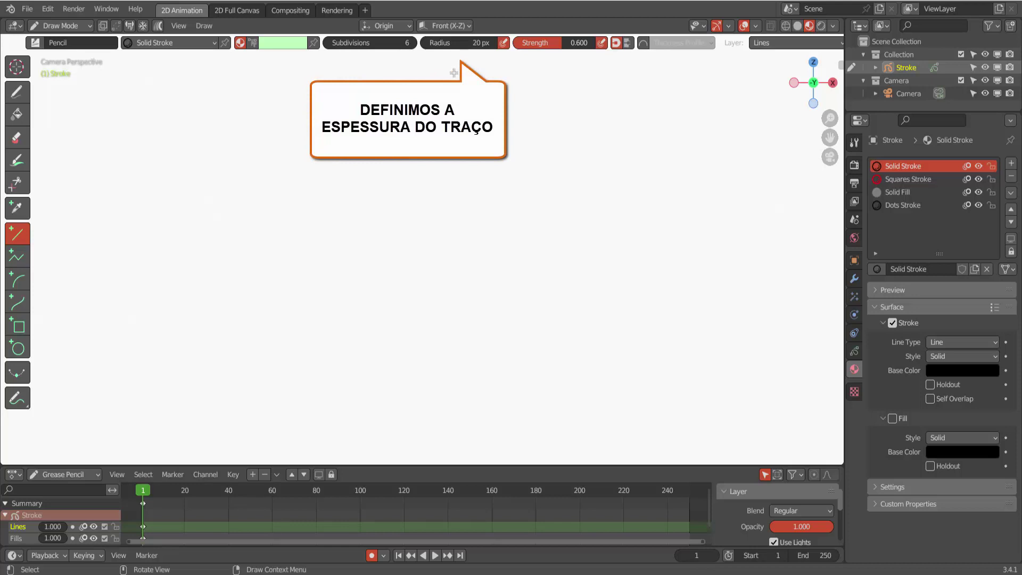
{"action": "left_click", "coordinate": [468, 42]}
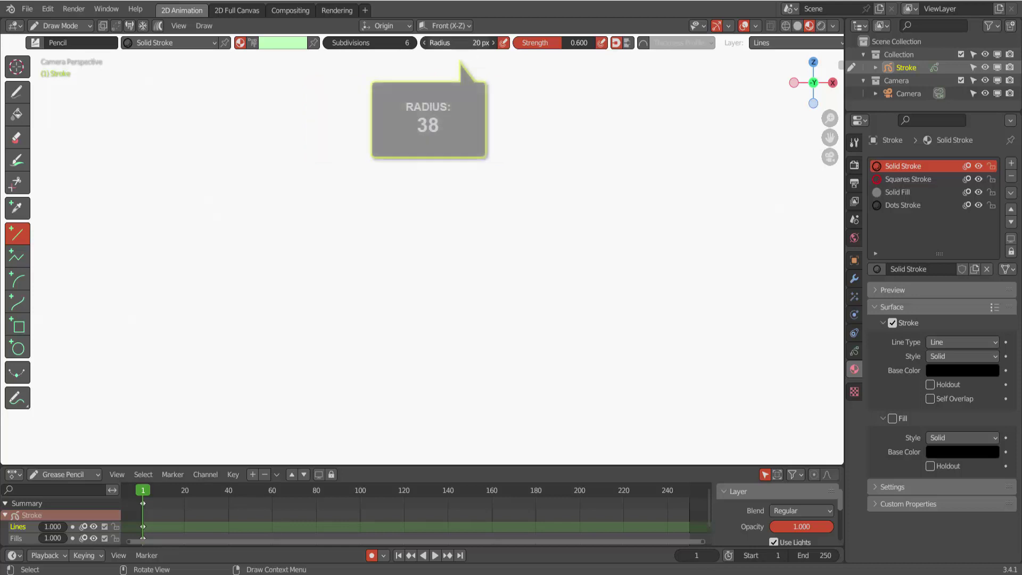
{"action": "key", "text": "BackSpace"}
{"action": "key", "text": "BackSpace"}
{"action": "type", "text": "38"}
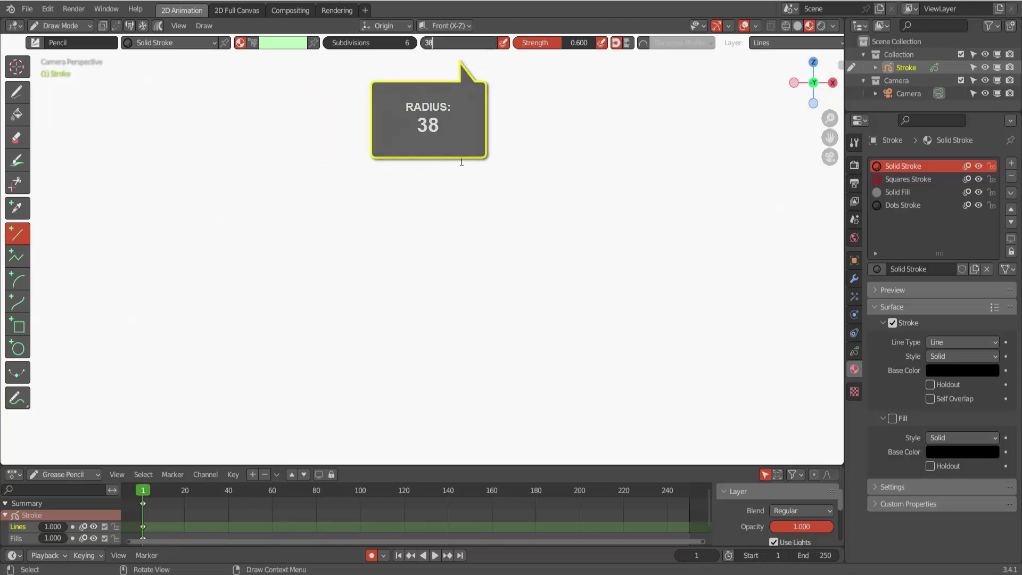
{"action": "key", "text": "Return"}
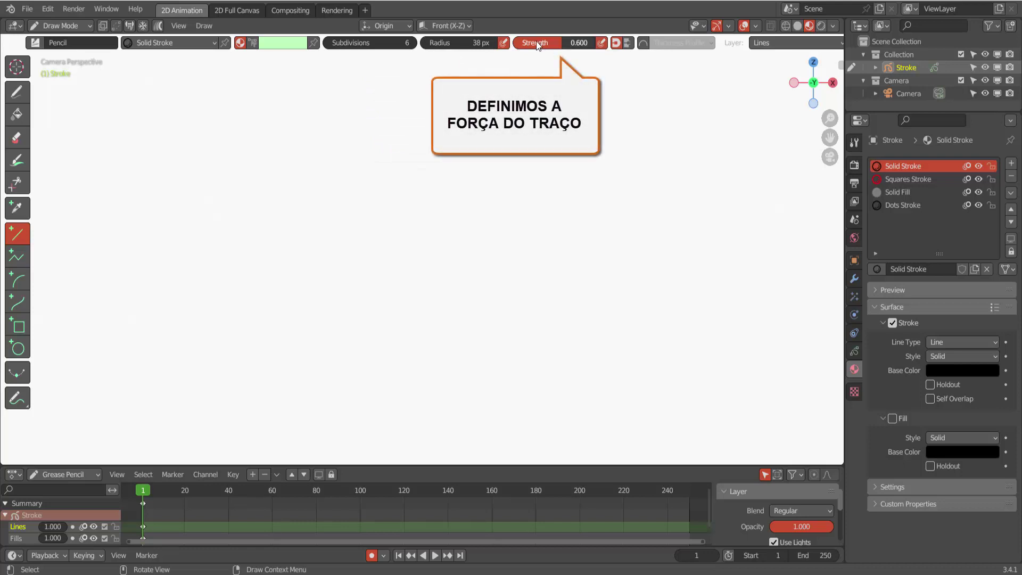
{"action": "left_click_drag", "start_coordinate": [536, 43], "coordinate": [591, 43]}
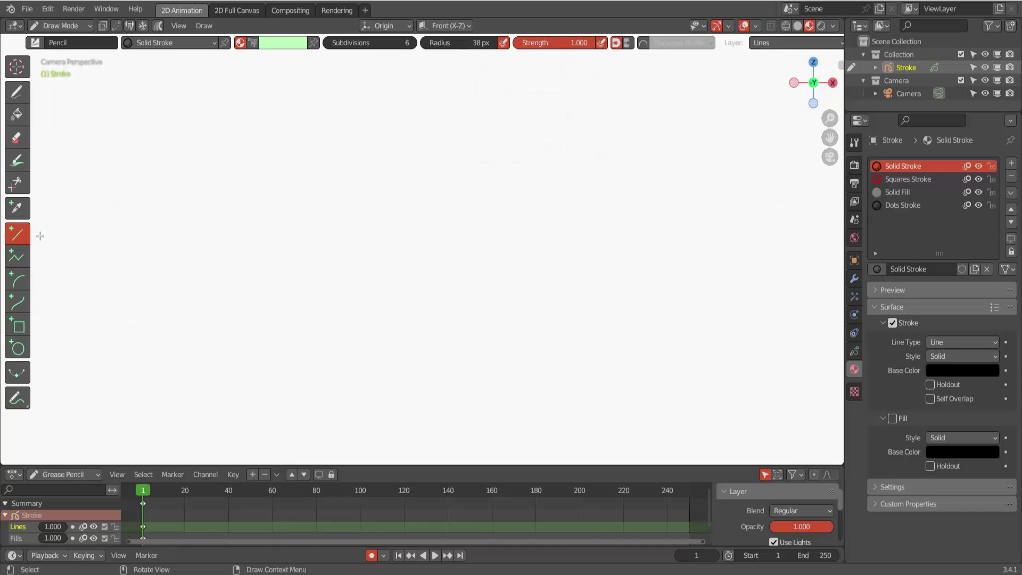
Draw a line, lower its left end, then extrude five segments into a closed zigzag polygon.
{"action": "left_click_drag", "start_coordinate": [147, 118], "coordinate": [444, 121]}
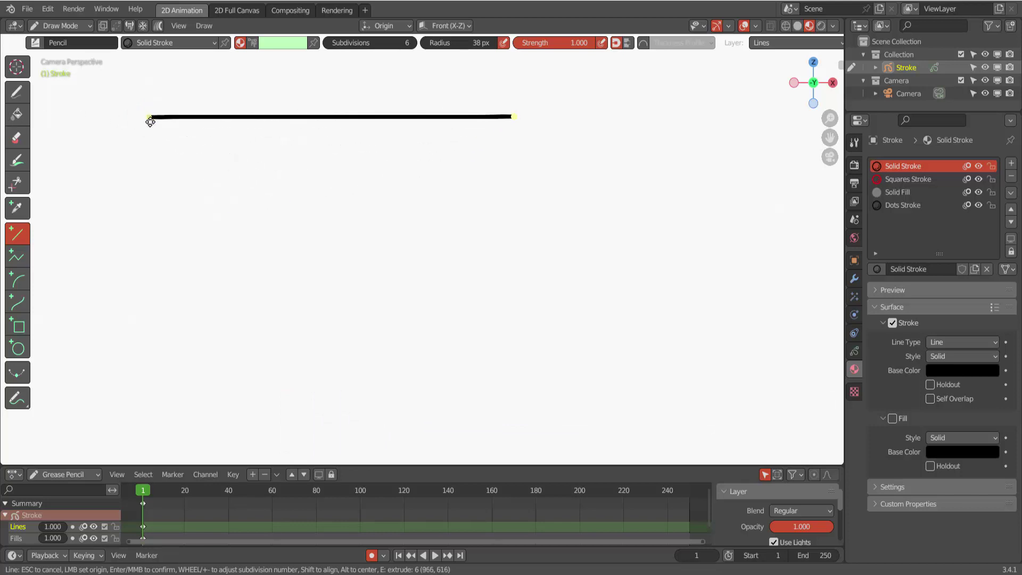
{"action": "left_click_drag", "start_coordinate": [150, 116], "coordinate": [230, 209]}
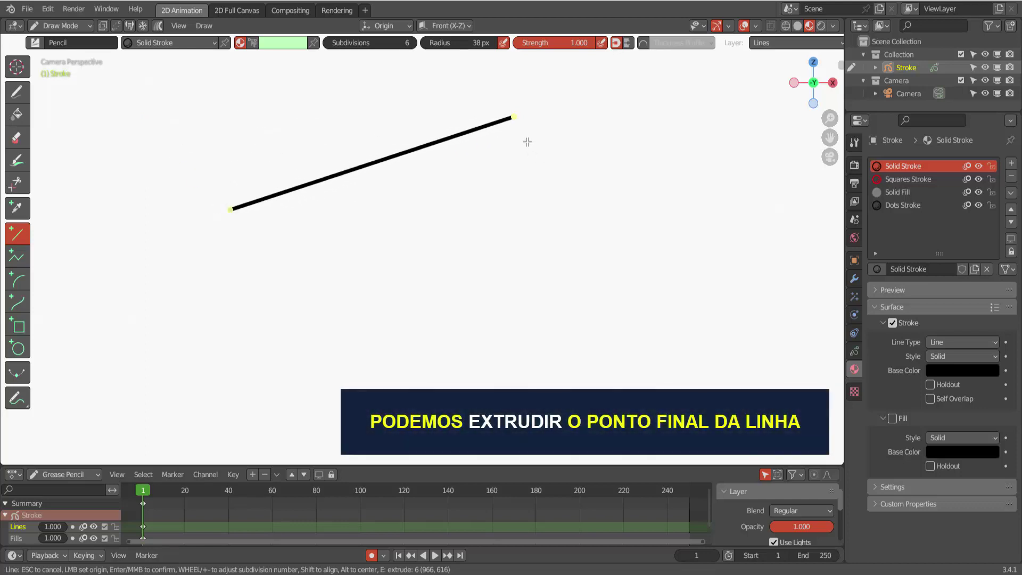
{"action": "key", "text": "e"}
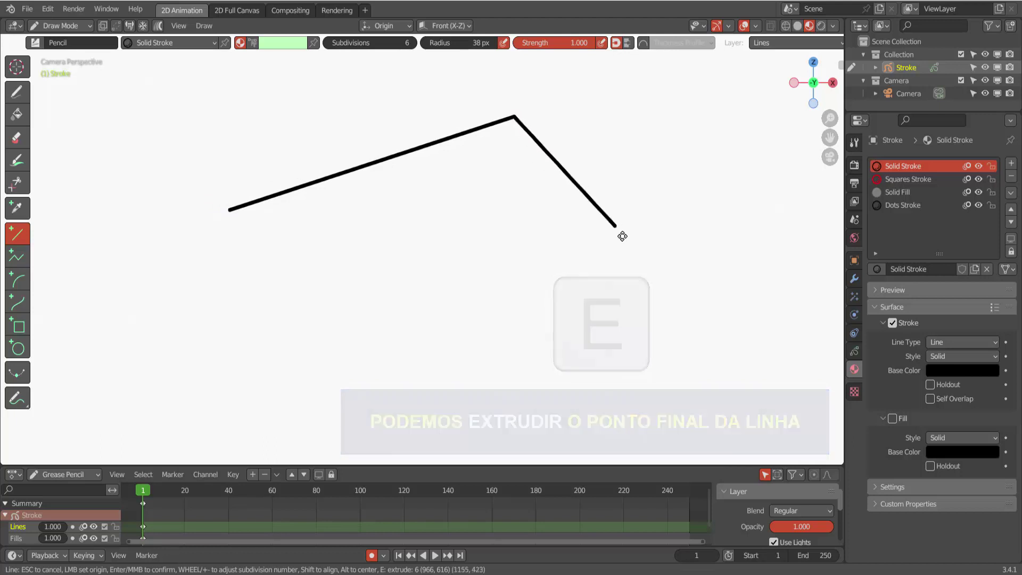
{"action": "key", "text": "e"}
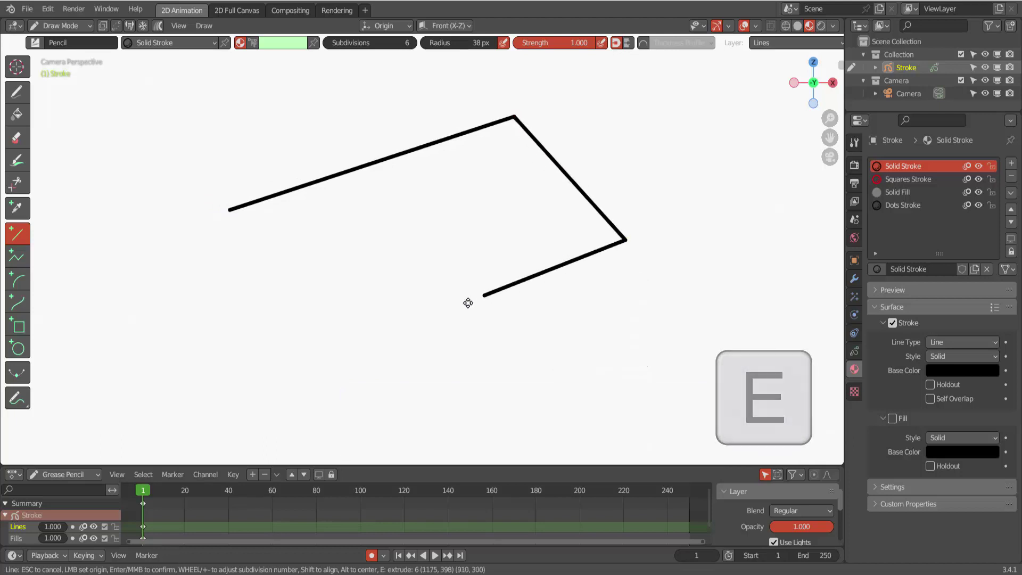
{"action": "key", "text": "e"}
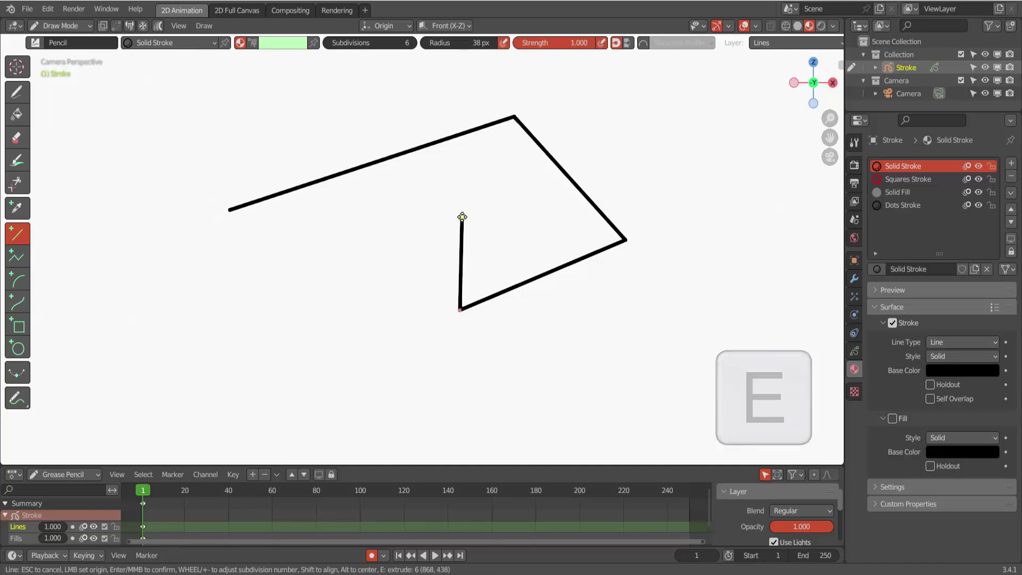
{"action": "key", "text": "e"}
{"action": "key", "text": "e"}
{"action": "key", "text": "e"}
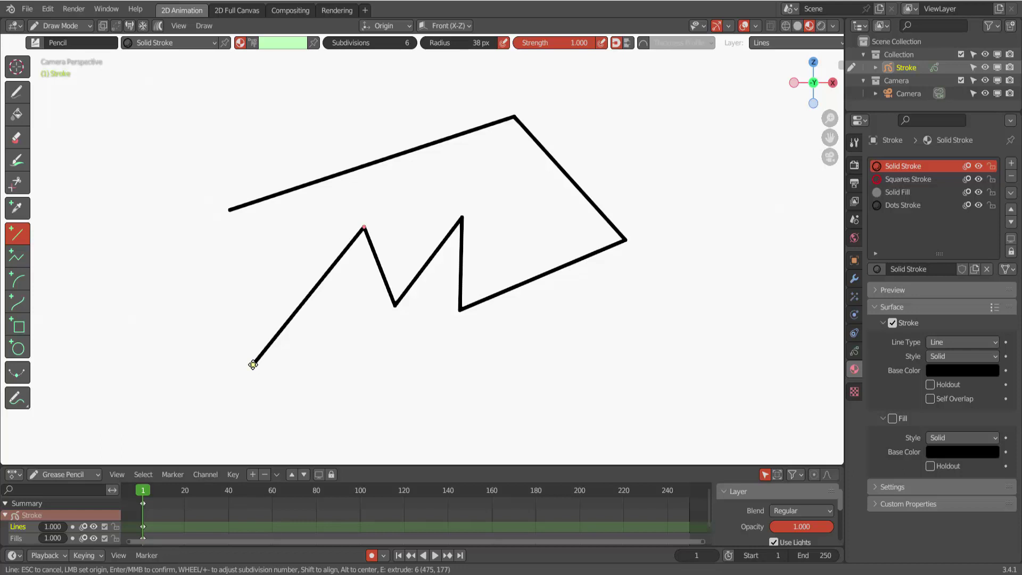
{"action": "key", "text": "e"}
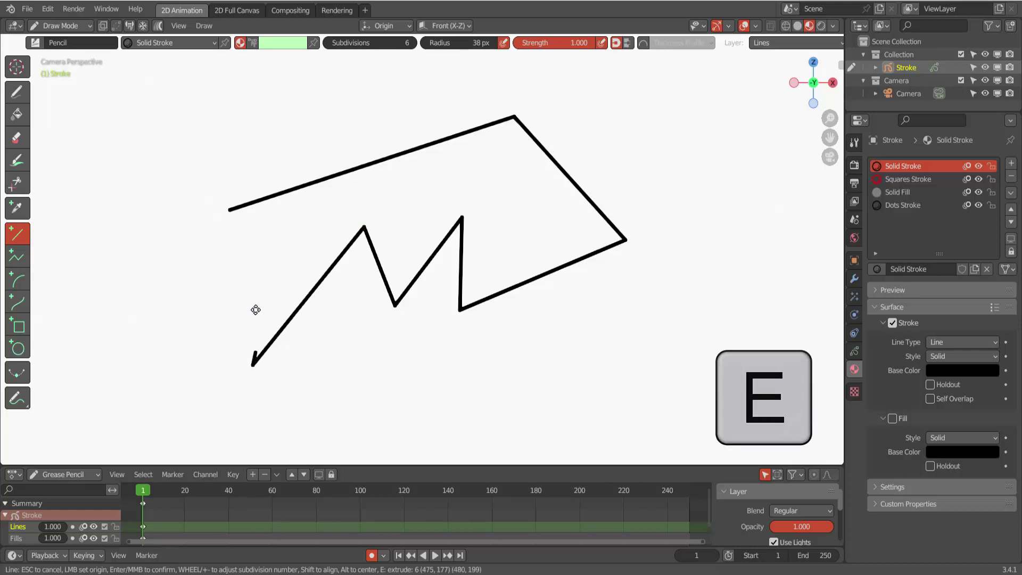
{"action": "key", "text": "Return"}
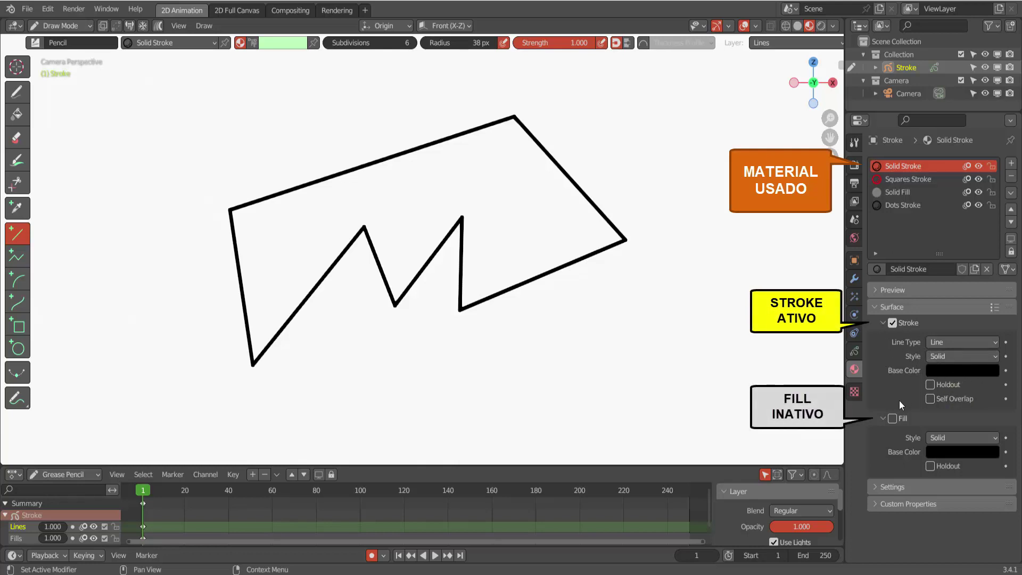
Enable fill and try white, green and blue before settling on yellow, then disable fill.
{"action": "left_click", "coordinate": [893, 419]}
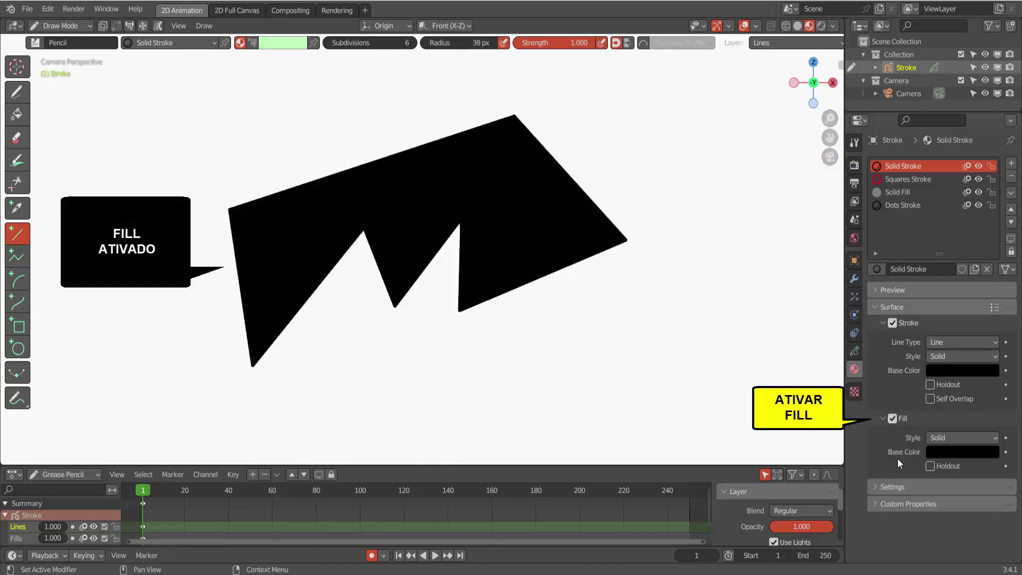
{"action": "left_click", "coordinate": [976, 452]}
{"action": "left_click_drag", "start_coordinate": [991, 364], "coordinate": [990, 267]}
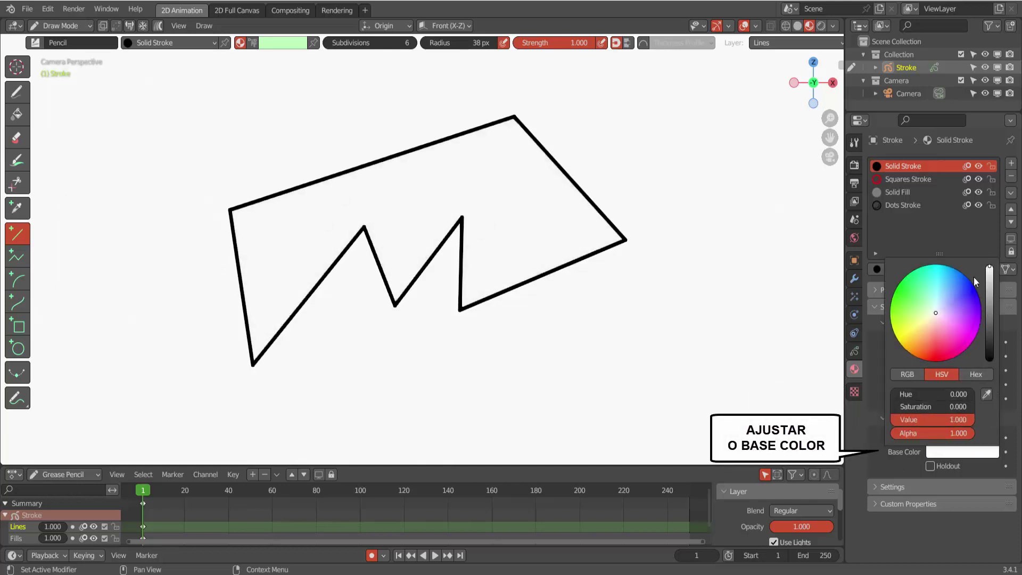
{"action": "left_click", "coordinate": [933, 340]}
{"action": "left_click", "coordinate": [907, 308]}
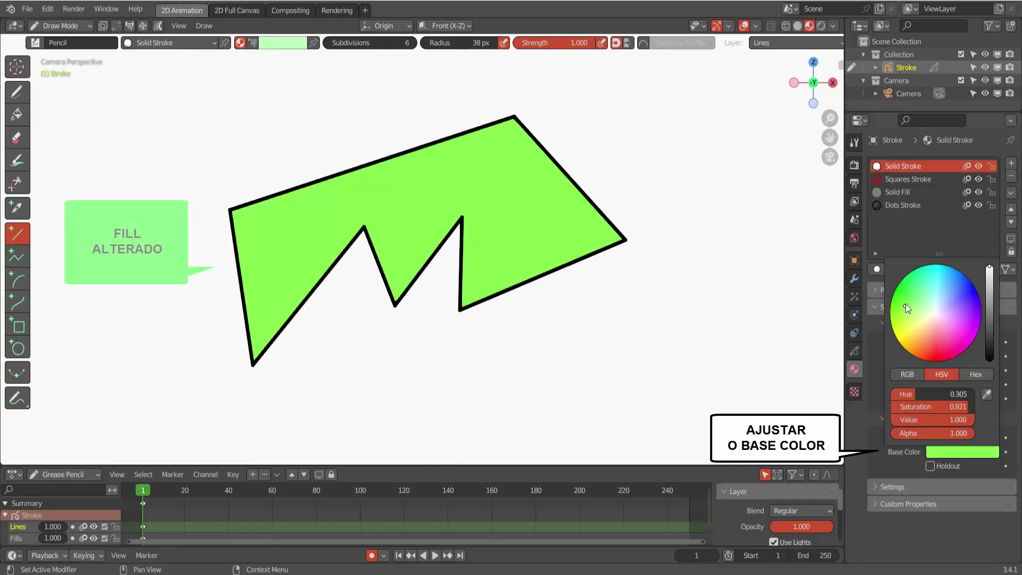
{"action": "left_click", "coordinate": [957, 281]}
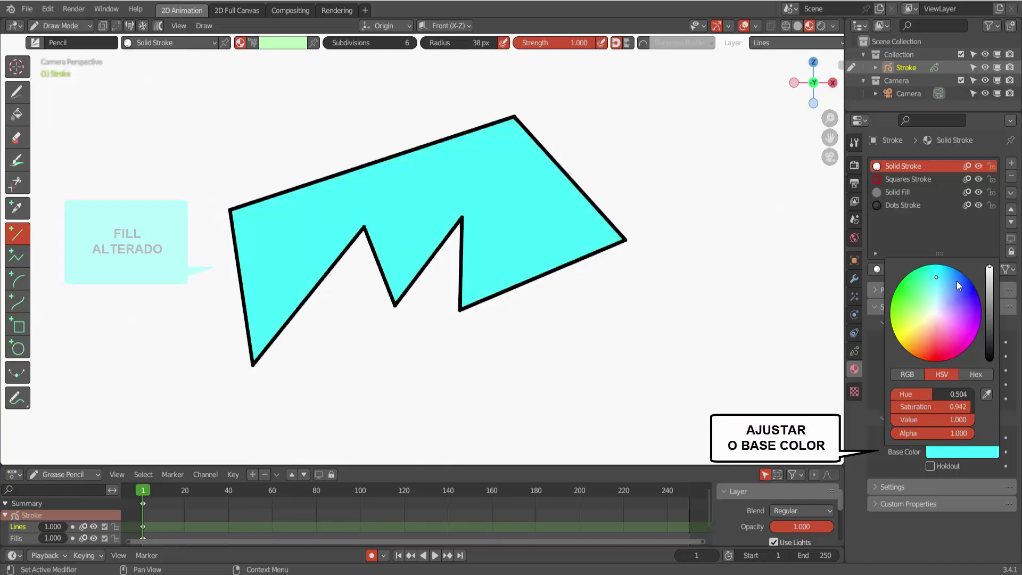
{"action": "left_click", "coordinate": [944, 309]}
{"action": "left_click", "coordinate": [913, 327]}
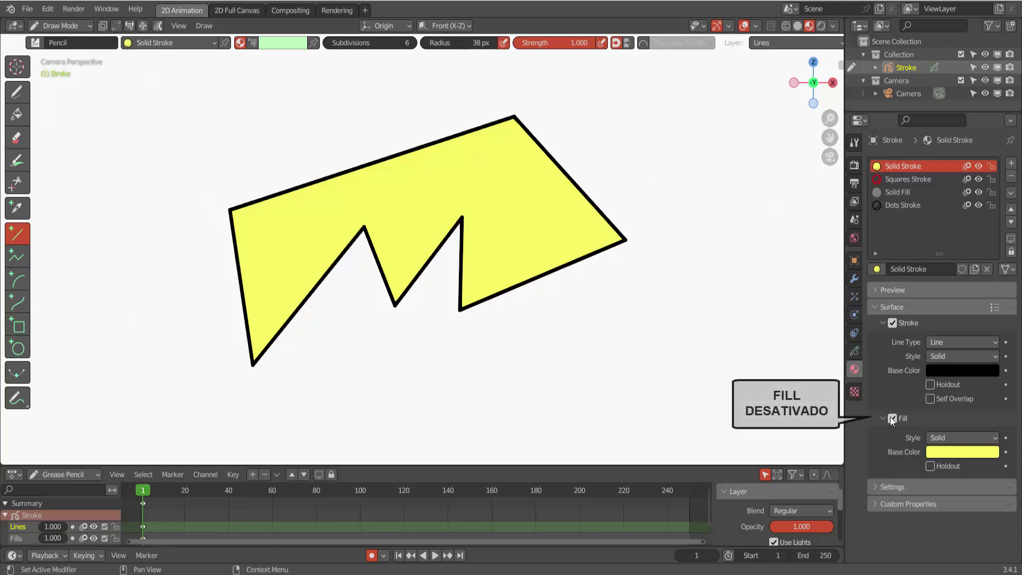
{"action": "left_click", "coordinate": [893, 418]}
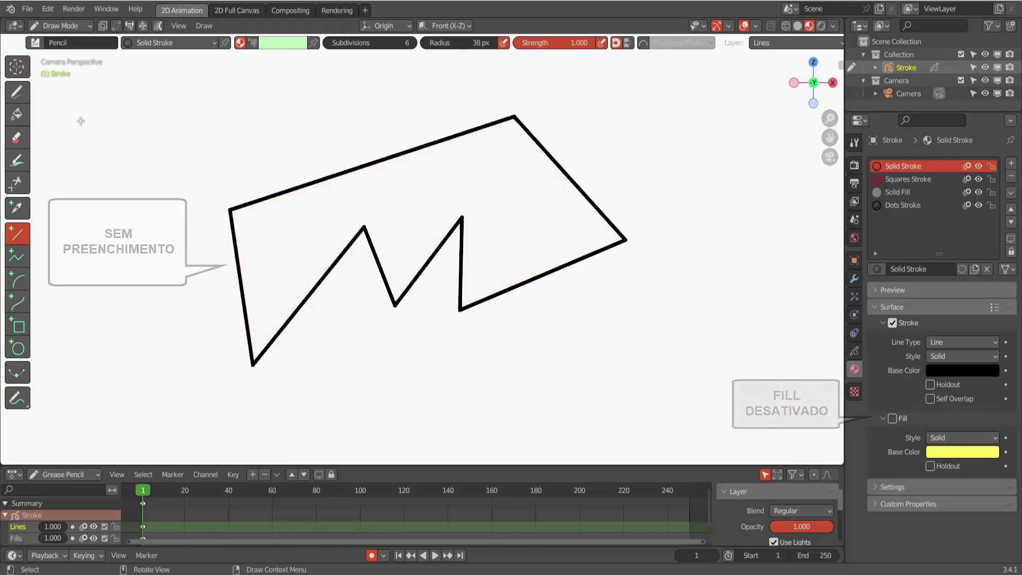
Fade part of the outline with the Dissolve eraser, then remove the whole stroke in Stroke mode.
{"action": "left_click", "coordinate": [17, 138]}
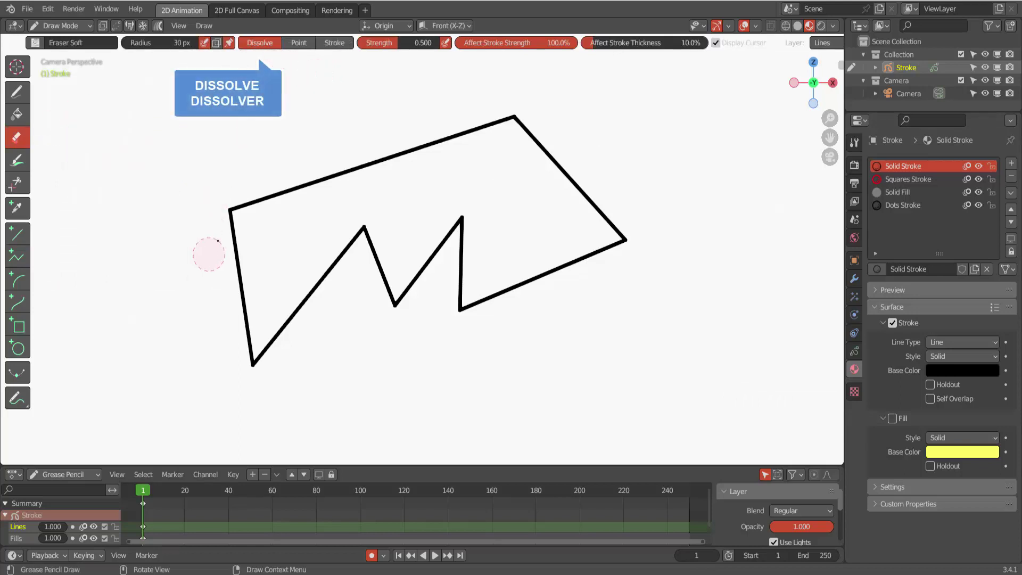
{"action": "left_click_drag", "start_coordinate": [233, 205], "coordinate": [239, 192]}
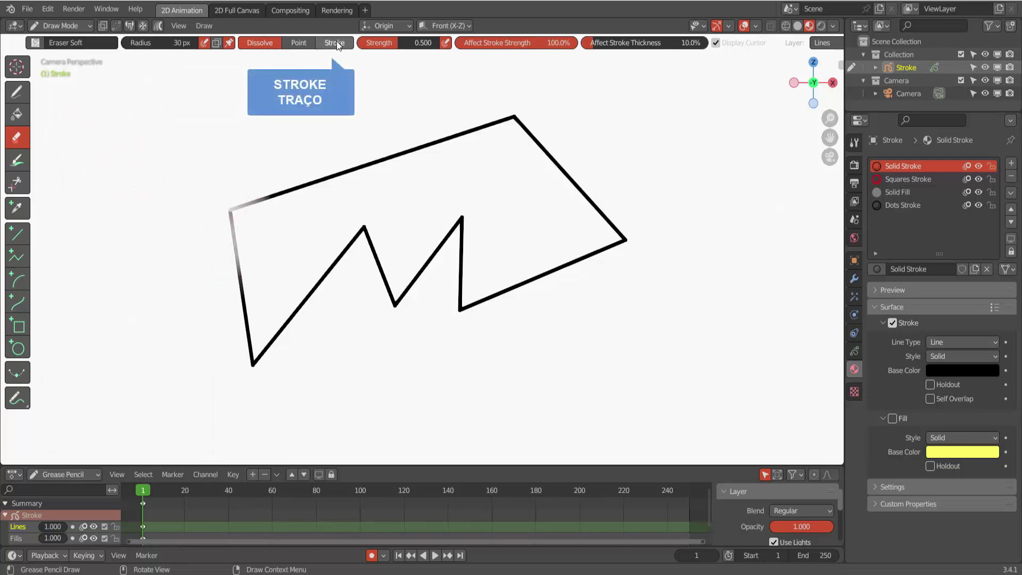
{"action": "left_click", "coordinate": [335, 42]}
{"action": "left_click", "coordinate": [277, 193]}
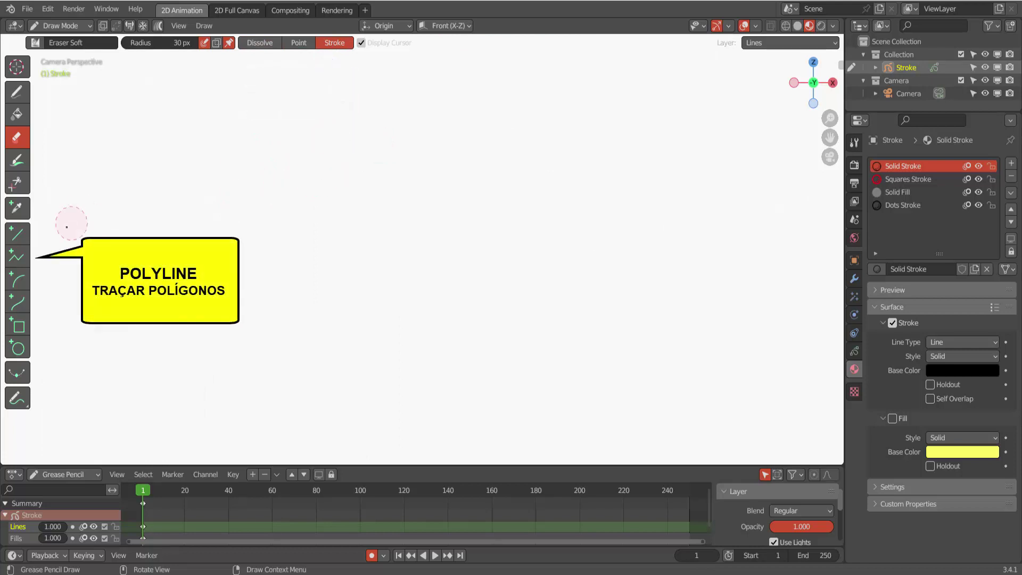
Select the Polyline tool with Solid Stroke and draw the first segment near the upper left.
{"action": "left_click", "coordinate": [18, 256]}
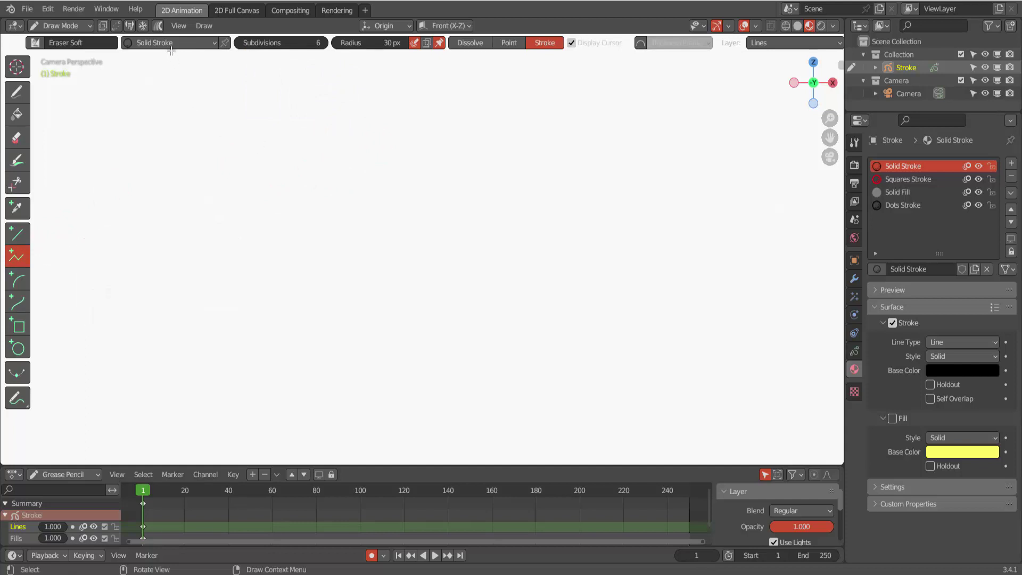
{"action": "left_click", "coordinate": [171, 50]}
{"action": "left_click", "coordinate": [126, 72]}
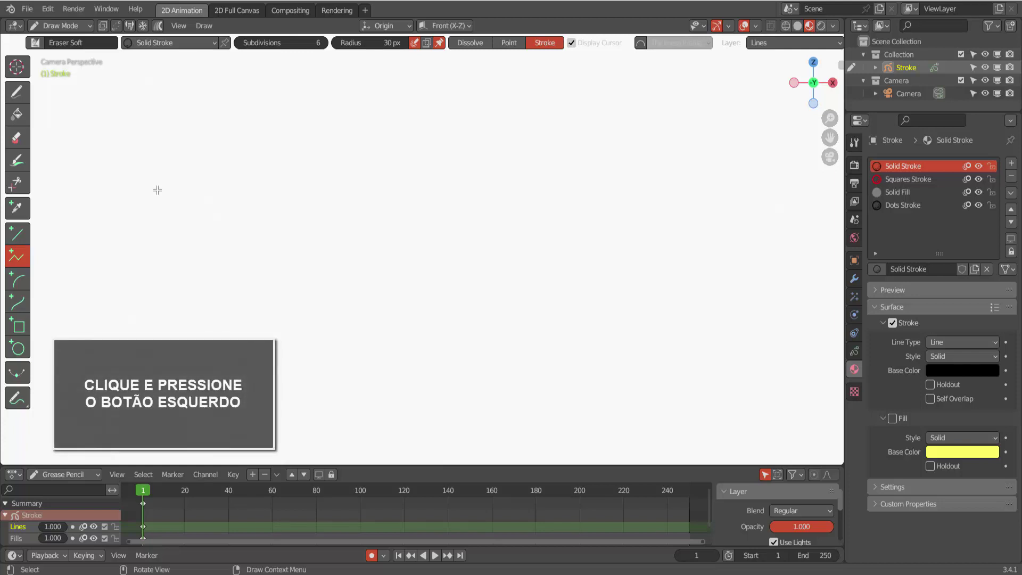
{"action": "left_click_drag", "start_coordinate": [157, 189], "coordinate": [331, 113]}
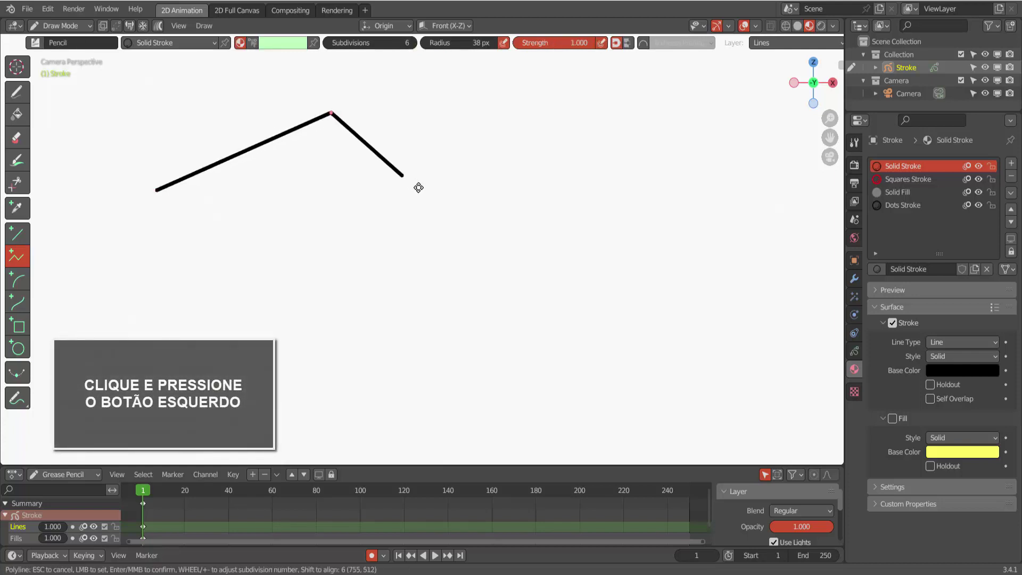
Add nine more corners zigzagging through a notch and winding back toward the start.
{"action": "left_click", "coordinate": [447, 219]}
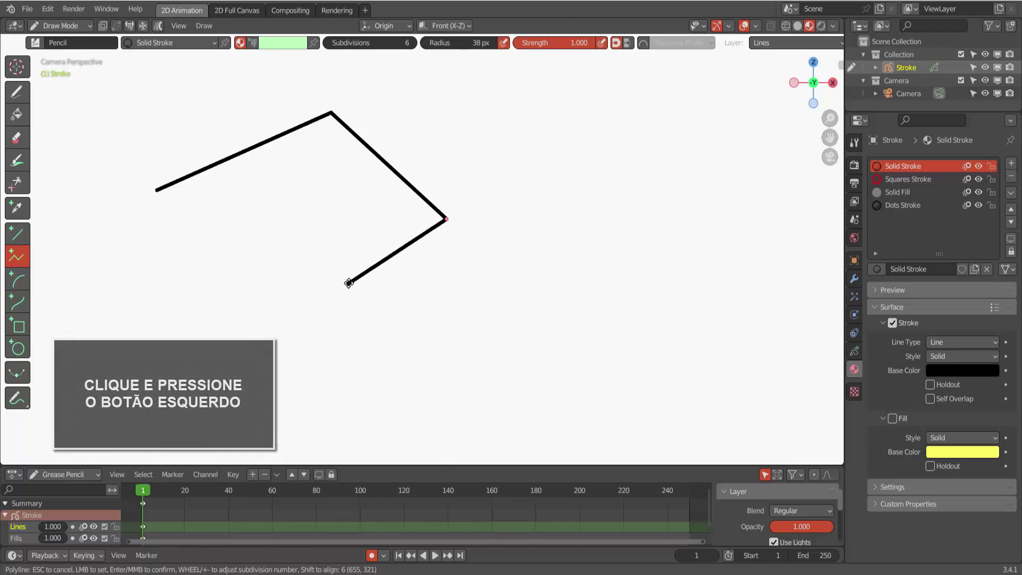
{"action": "left_click", "coordinate": [348, 283]}
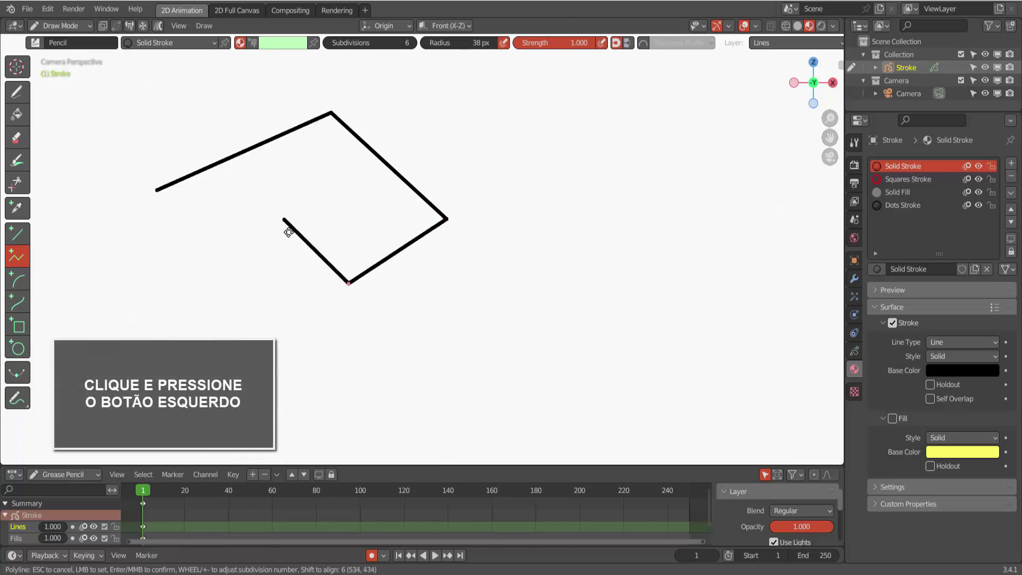
{"action": "left_click", "coordinate": [296, 255]}
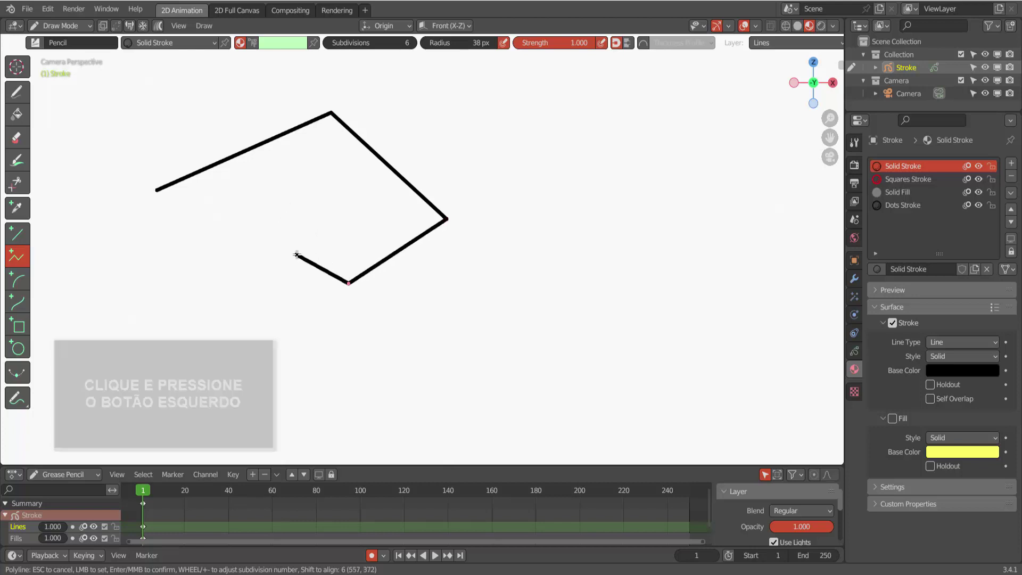
{"action": "left_click", "coordinate": [350, 356]}
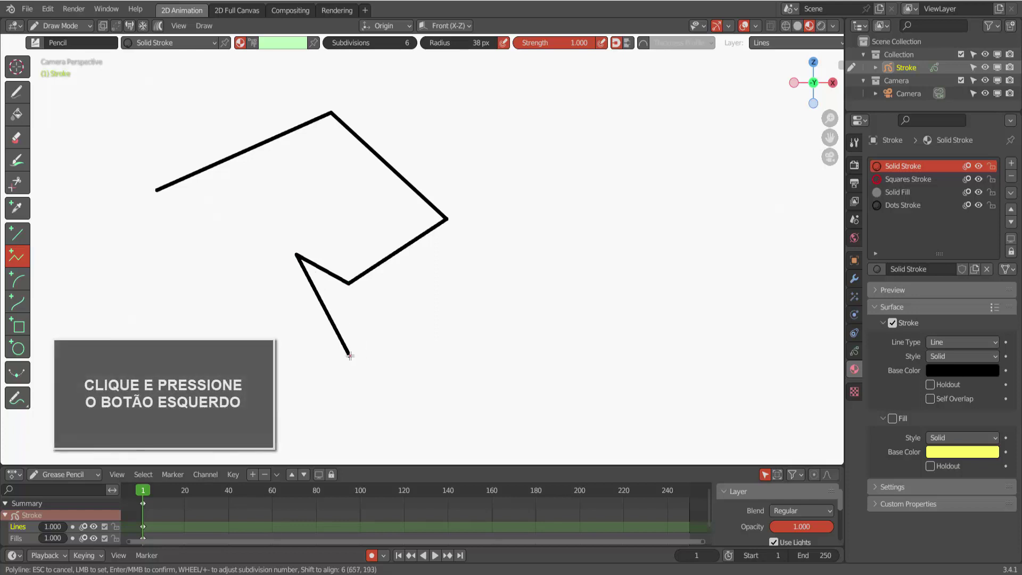
{"action": "left_click", "coordinate": [514, 295]}
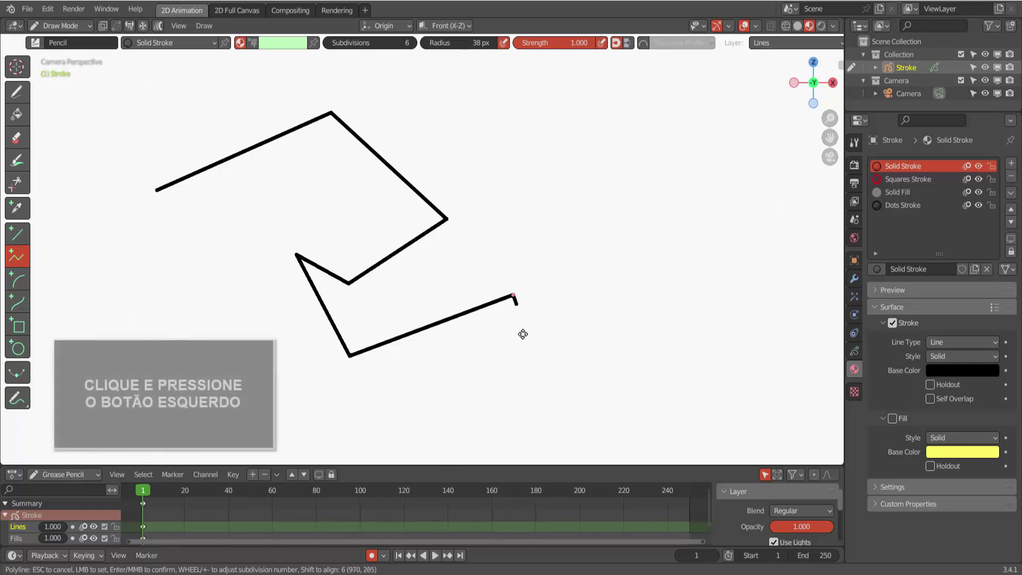
{"action": "left_click", "coordinate": [535, 383]}
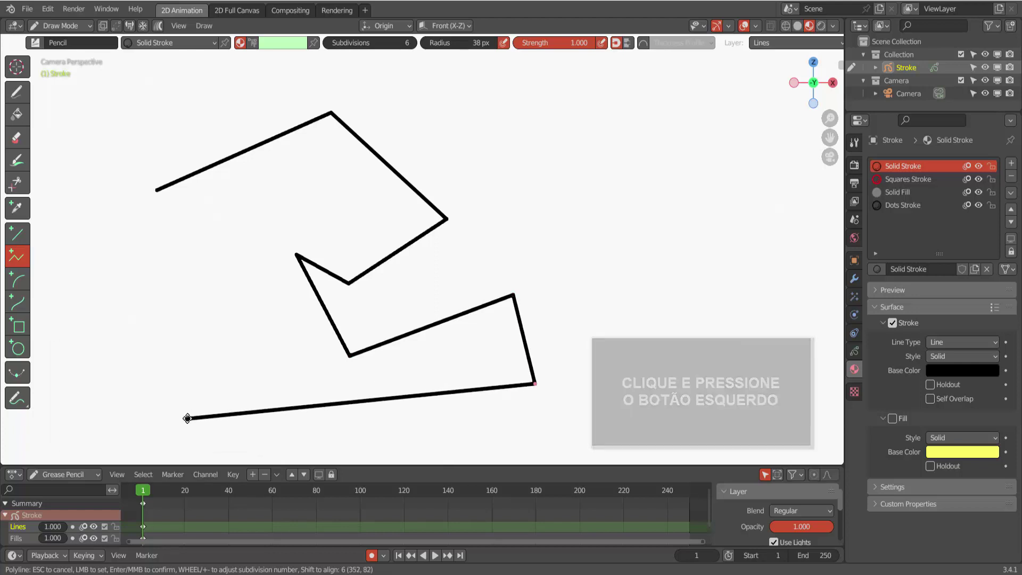
{"action": "left_click", "coordinate": [187, 418]}
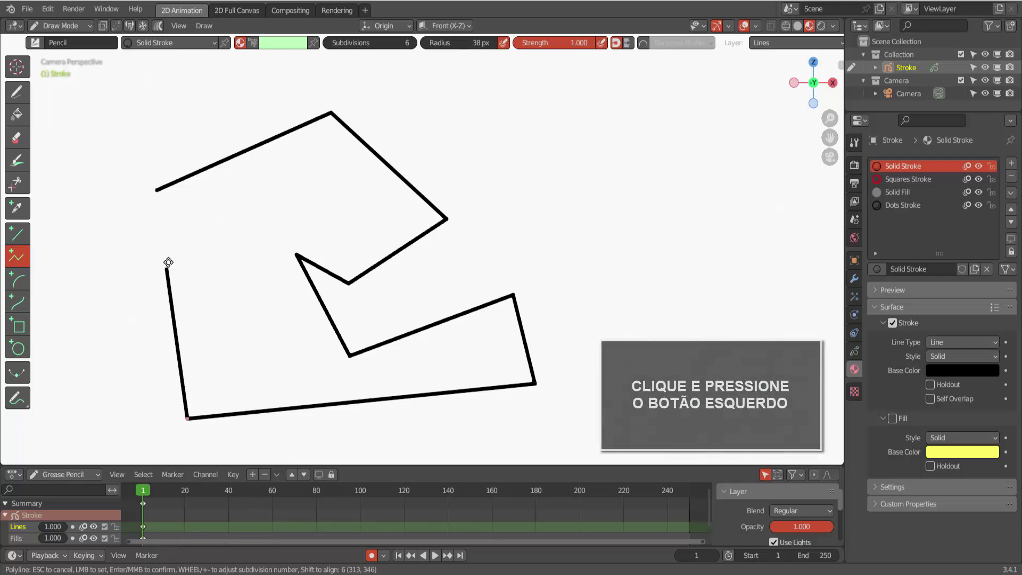
{"action": "left_click", "coordinate": [171, 258]}
{"action": "left_click", "coordinate": [224, 218]}
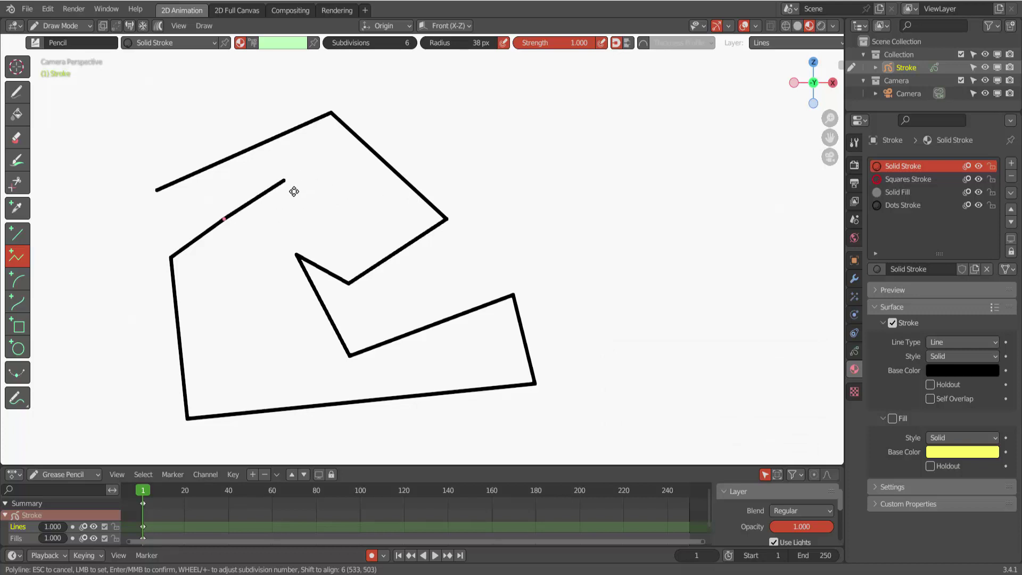
Finish the polyline, enable Solid Stroke's fill to show it yellow, then undo once.
{"action": "key", "text": "Return"}
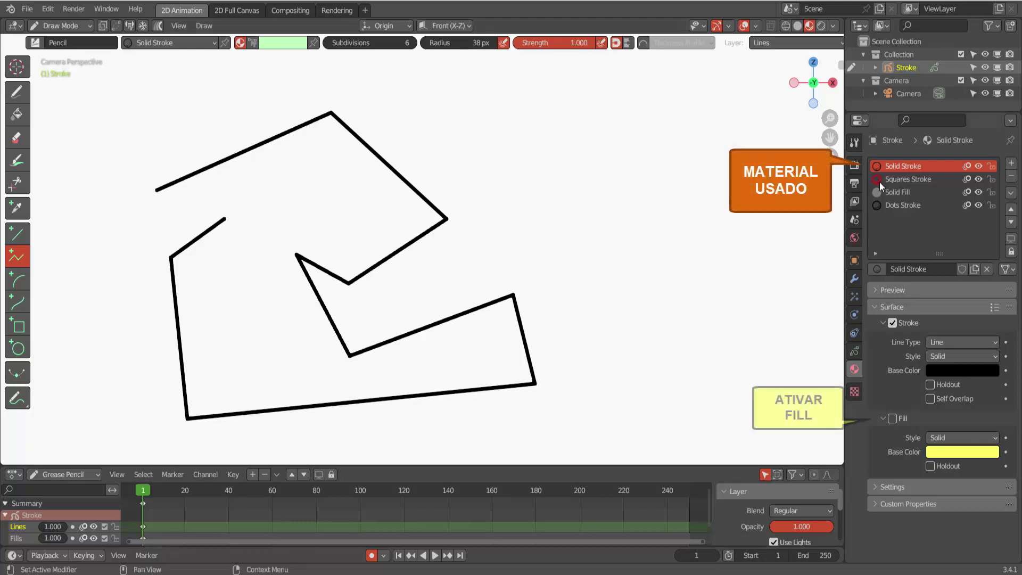
{"action": "left_click", "coordinate": [892, 419]}
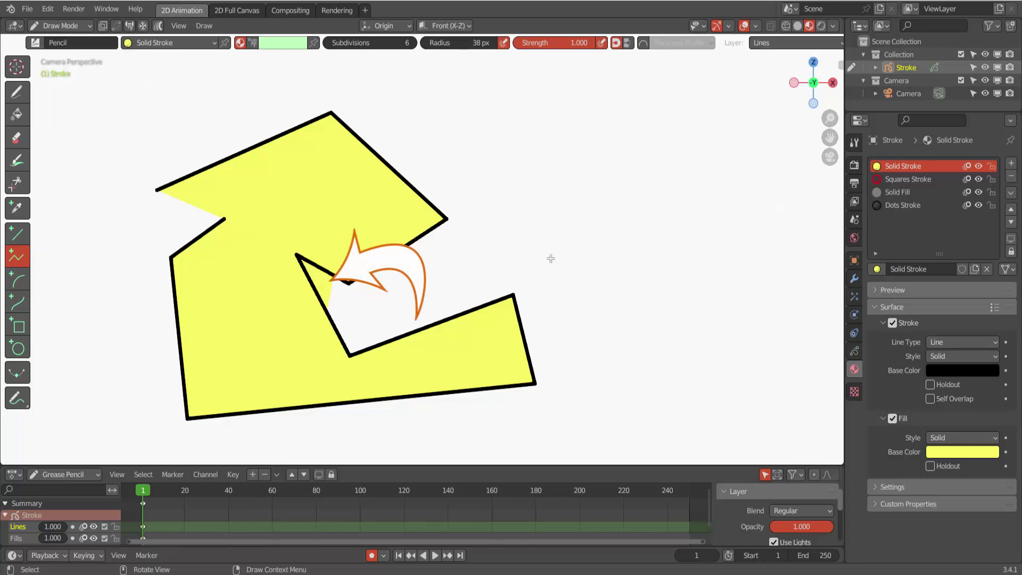
{"action": "key", "text": "ctrl+z"}
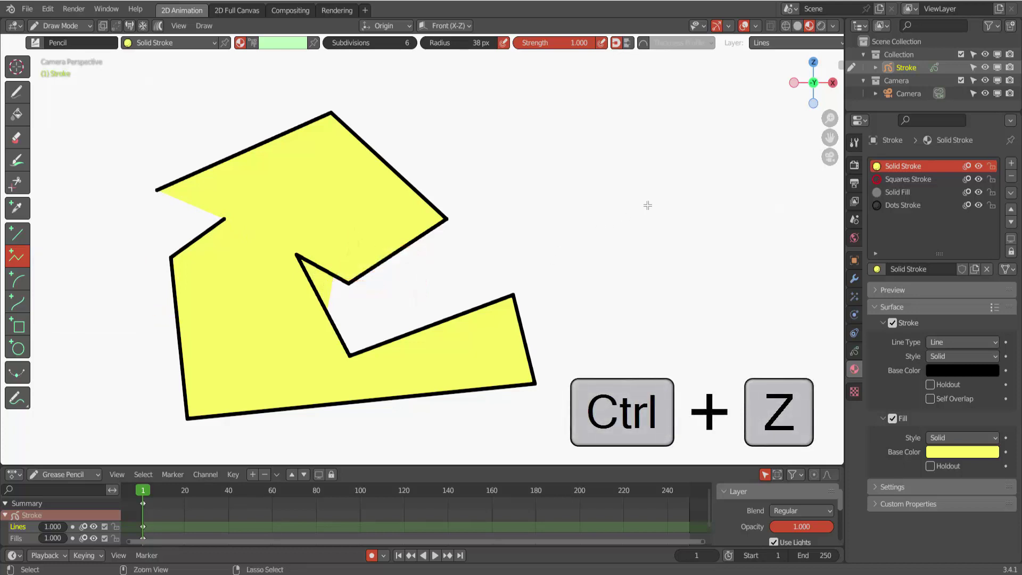
Undo the yellow fill and erase the entire polyline with the Stroke eraser.
{"action": "key", "text": "ctrl+z"}
{"action": "left_click", "coordinate": [17, 138]}
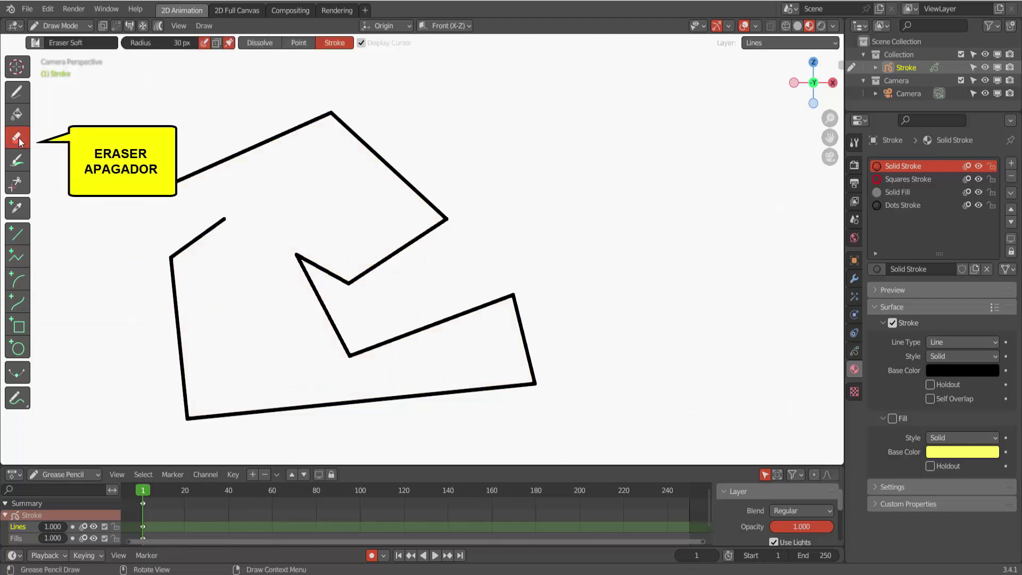
{"action": "left_click", "coordinate": [269, 139]}
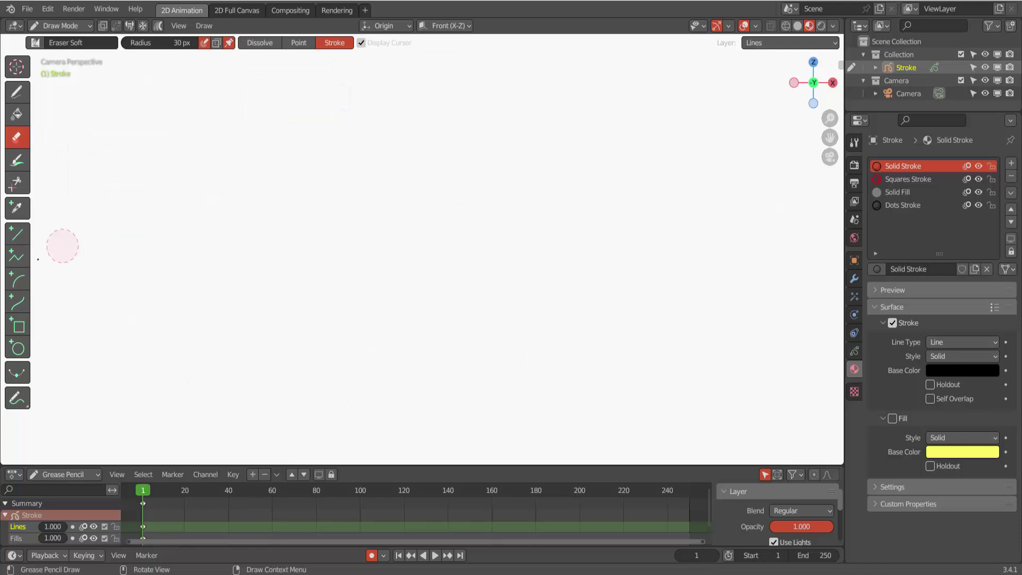
{"action": "left_click", "coordinate": [18, 280]}
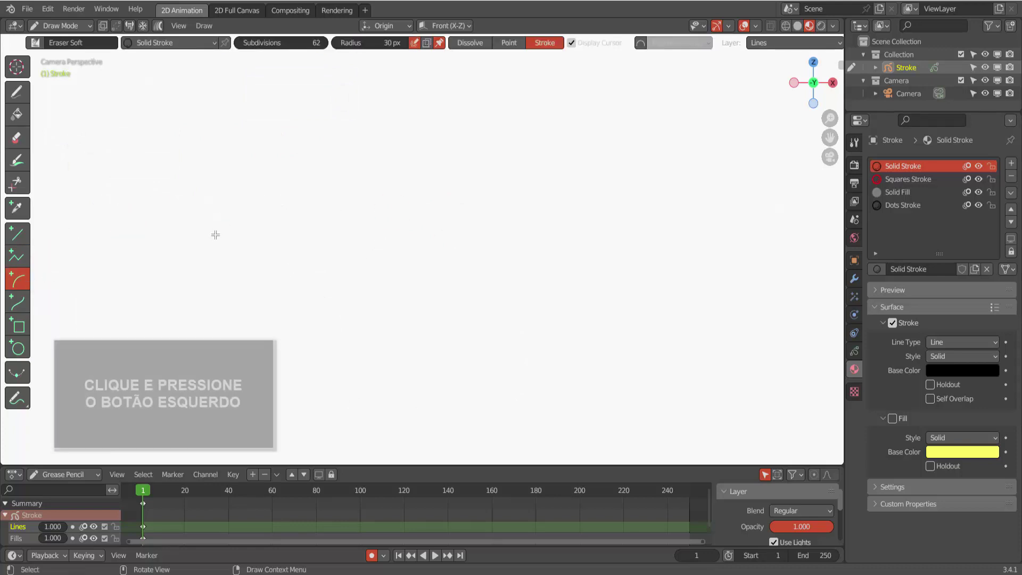
Draw an arc, bend it downward, then extrude a second arc closing a crescent shape.
{"action": "mouse_move", "coordinate": [216, 235]}
{"action": "left_mouse_down"}
{"action": "mouse_move", "coordinate": [569, 237]}
{"action": "mouse_move", "coordinate": [518, 272]}
{"action": "mouse_move", "coordinate": [518, 182]}
{"action": "mouse_move", "coordinate": [506, 201]}
{"action": "mouse_move", "coordinate": [542, 233]}
{"action": "left_mouse_up"}
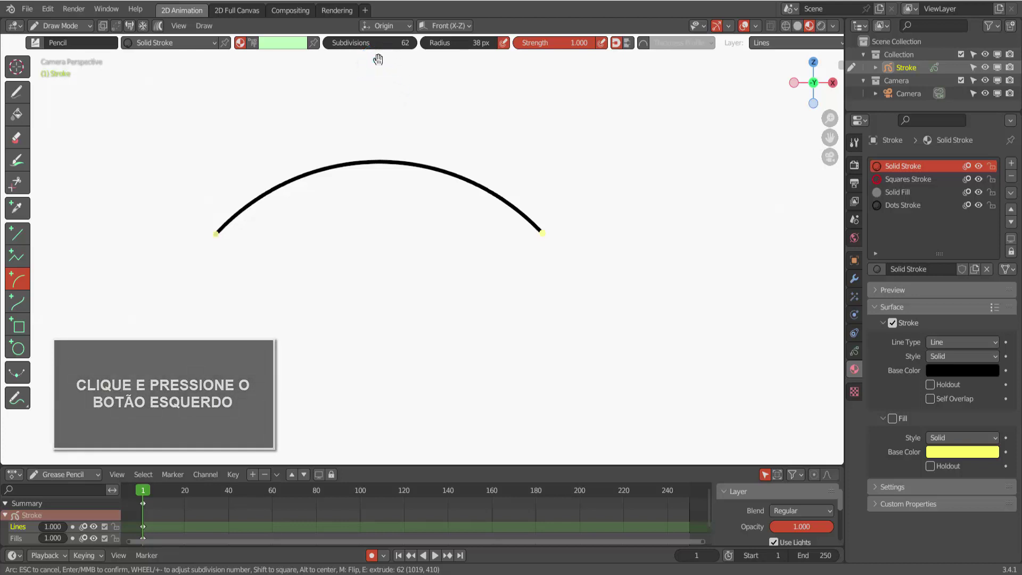
{"action": "mouse_move", "coordinate": [378, 59]}
{"action": "left_mouse_down"}
{"action": "mouse_move", "coordinate": [376, 377]}
{"action": "mouse_move", "coordinate": [260, 395]}
{"action": "mouse_move", "coordinate": [171, 392]}
{"action": "mouse_move", "coordinate": [426, 399]}
{"action": "mouse_move", "coordinate": [577, 372]}
{"action": "mouse_move", "coordinate": [426, 365]}
{"action": "mouse_move", "coordinate": [506, 354]}
{"action": "mouse_move", "coordinate": [523, 385]}
{"action": "mouse_move", "coordinate": [504, 393]}
{"action": "mouse_move", "coordinate": [500, 424]}
{"action": "left_mouse_up"}
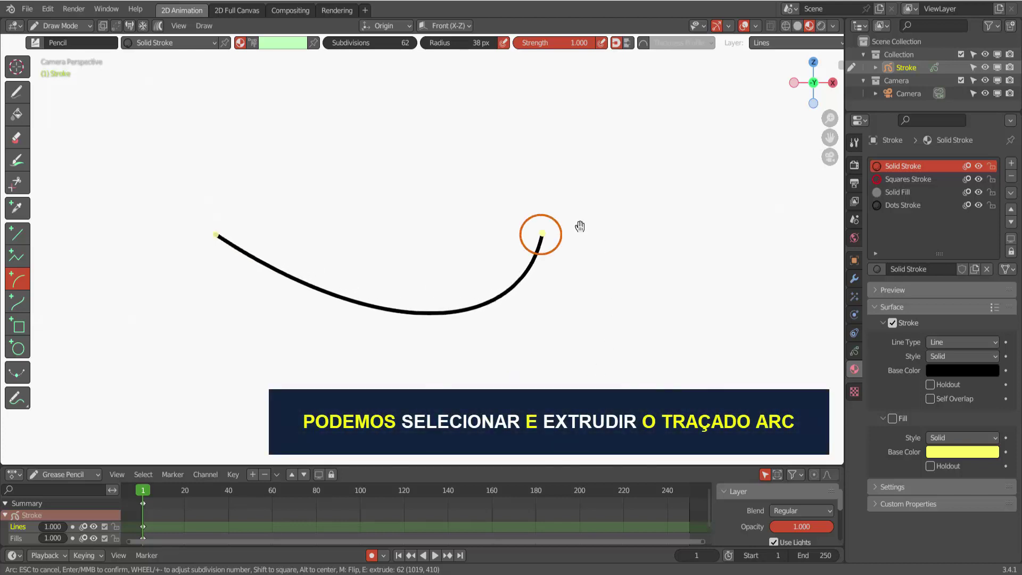
{"action": "key", "text": "e"}
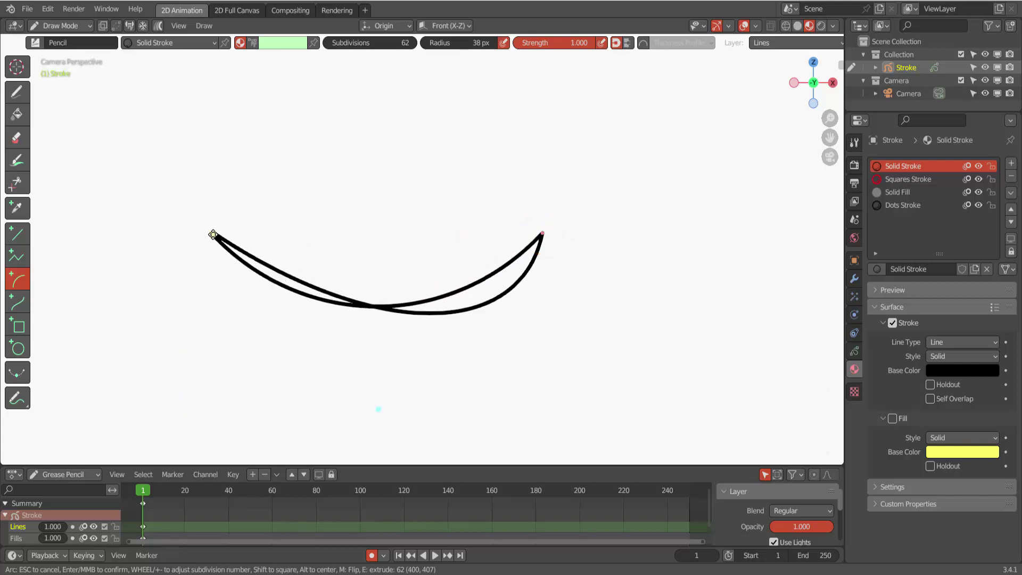
{"action": "left_click", "coordinate": [213, 235]}
{"action": "mouse_move", "coordinate": [382, 394]}
{"action": "left_mouse_down"}
{"action": "mouse_move", "coordinate": [500, 304]}
{"action": "mouse_move", "coordinate": [477, 317]}
{"action": "mouse_move", "coordinate": [394, 285]}
{"action": "mouse_move", "coordinate": [361, 71]}
{"action": "mouse_move", "coordinate": [372, 181]}
{"action": "mouse_move", "coordinate": [455, 311]}
{"action": "left_mouse_up"}
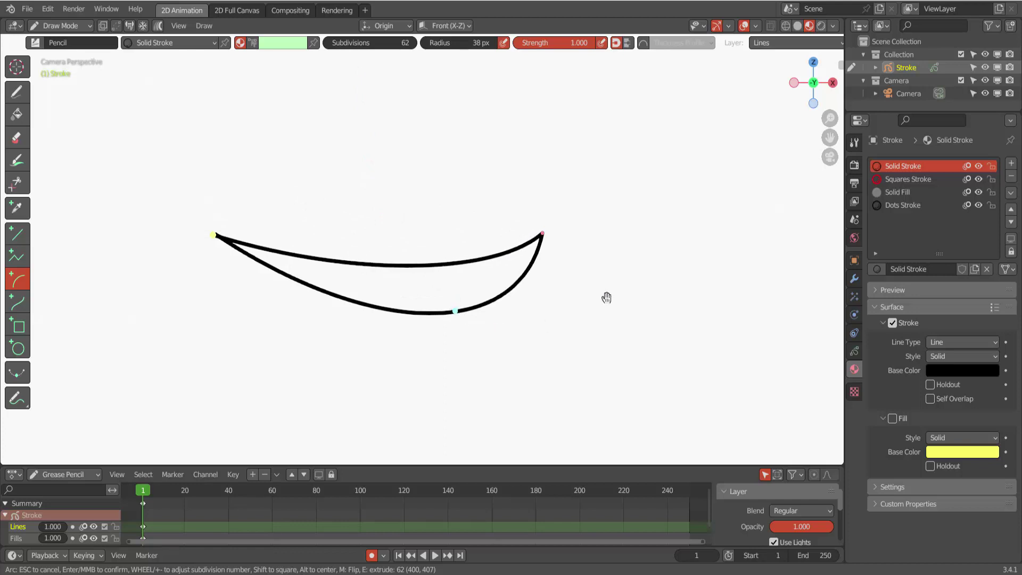
{"action": "key", "text": "Return"}
{"action": "key", "text": "Return"}
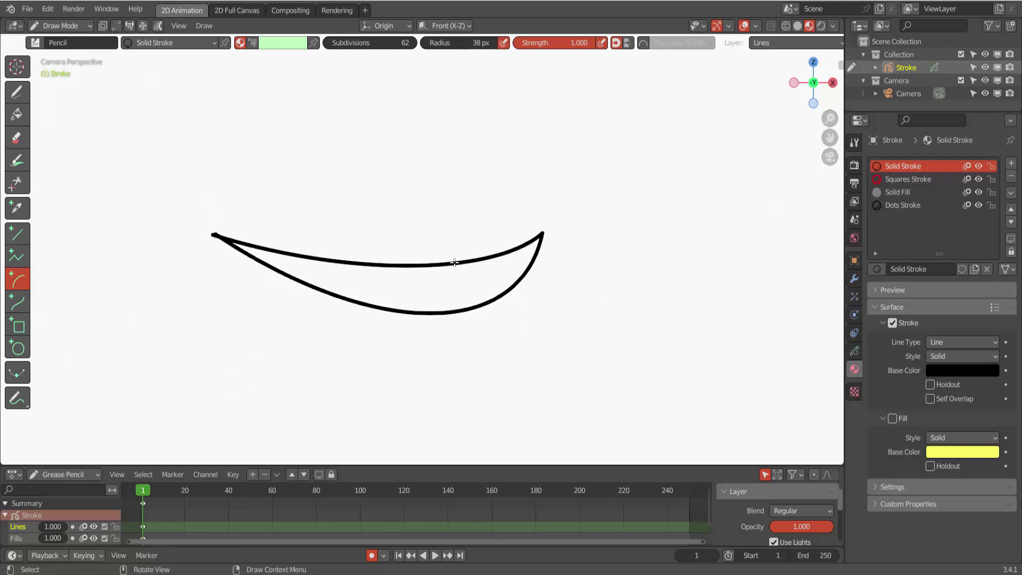
Select the Fill tool and choose the Solid Fill material.
{"action": "left_click", "coordinate": [22, 116]}
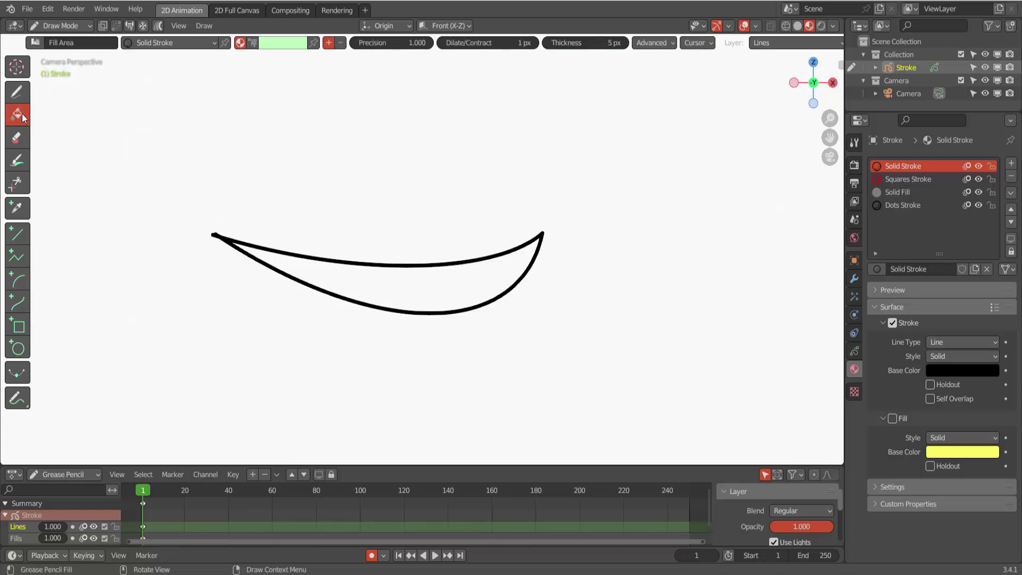
{"action": "left_click", "coordinate": [215, 43]}
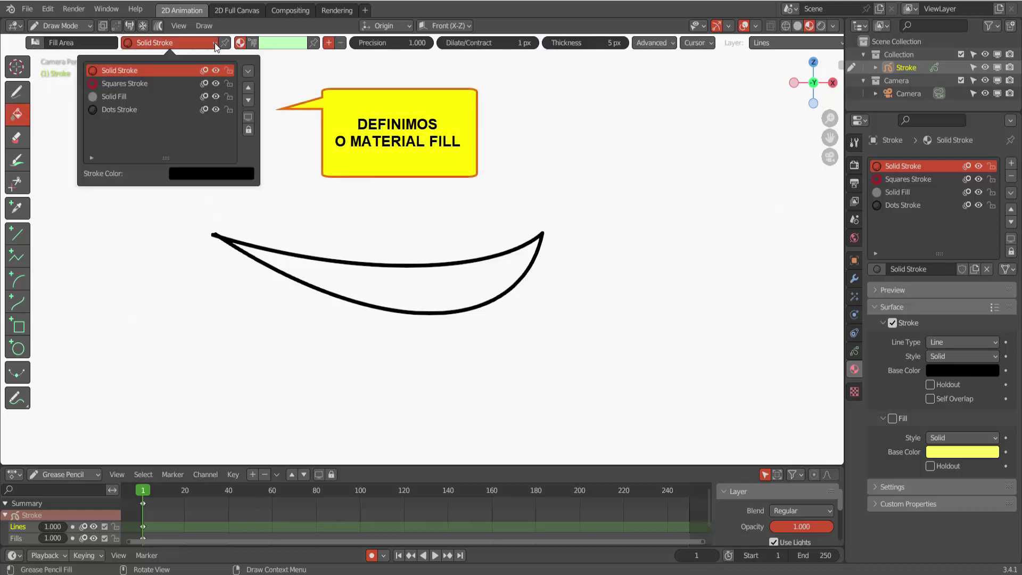
{"action": "left_click", "coordinate": [115, 97]}
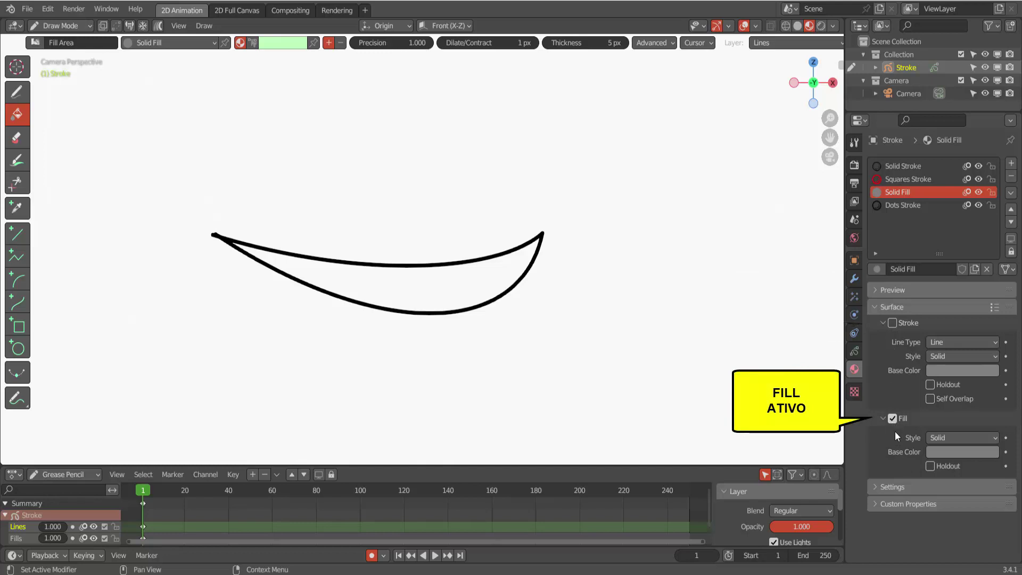
Set Solid Fill's base colour to a bright pinkish red at full value.
{"action": "left_click", "coordinate": [968, 451]}
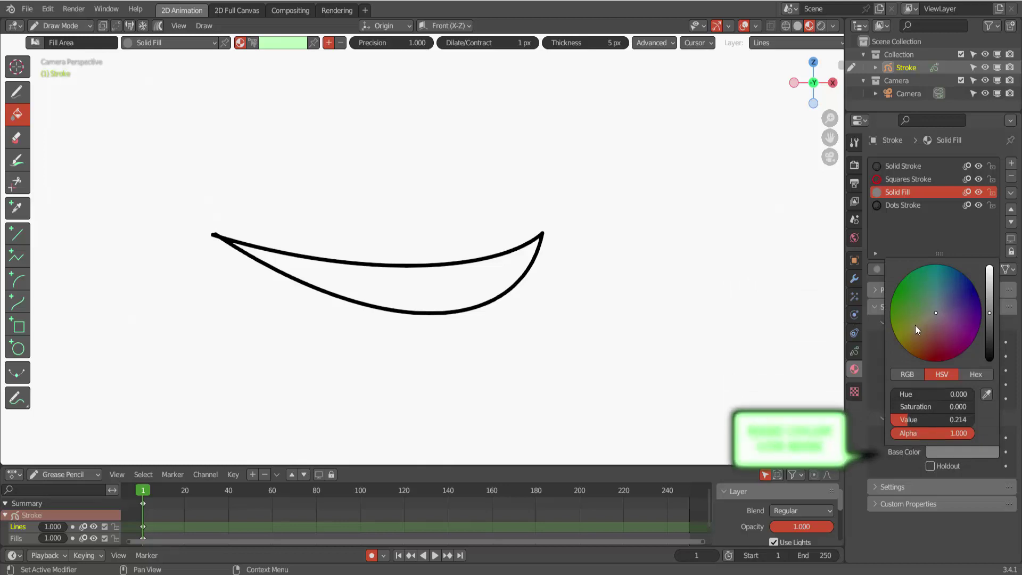
{"action": "left_click", "coordinate": [922, 276]}
{"action": "left_click", "coordinate": [942, 351]}
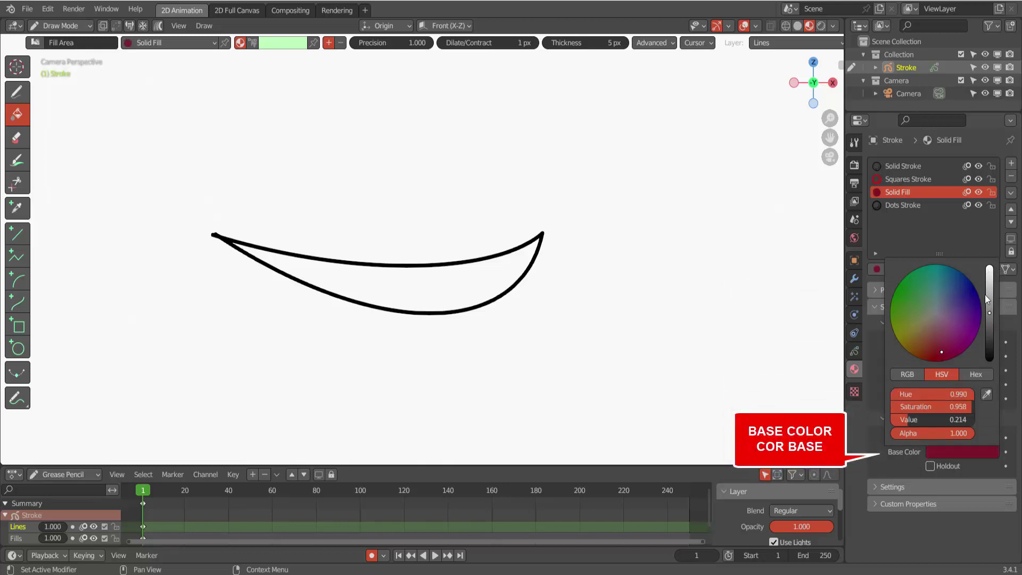
{"action": "left_click_drag", "start_coordinate": [989, 311], "coordinate": [970, 251]}
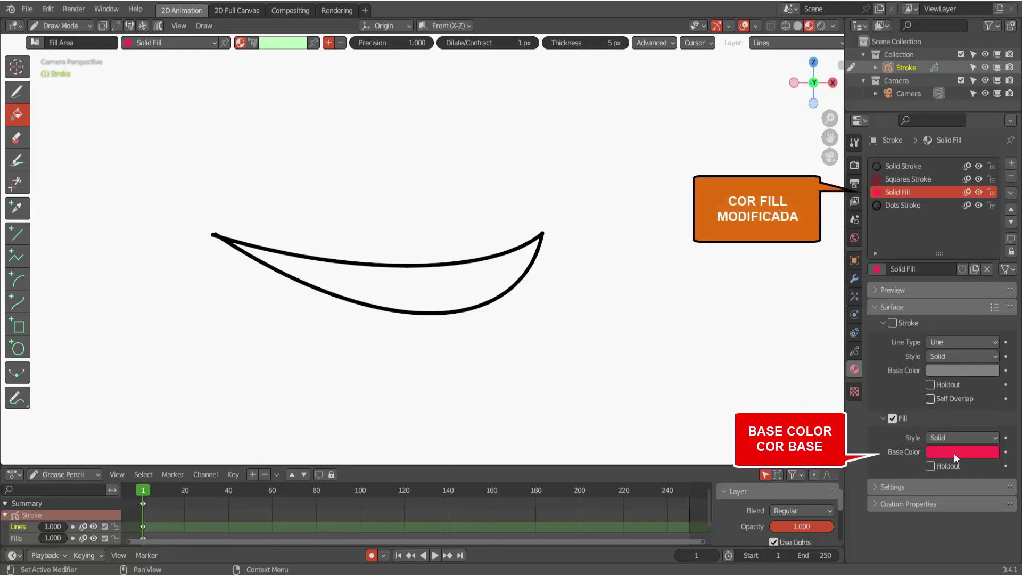
Fill the leaf outline pink, recolour the Solid Fill base colour bright green, and enable vertex painting.
{"action": "double_click", "coordinate": [415, 286]}
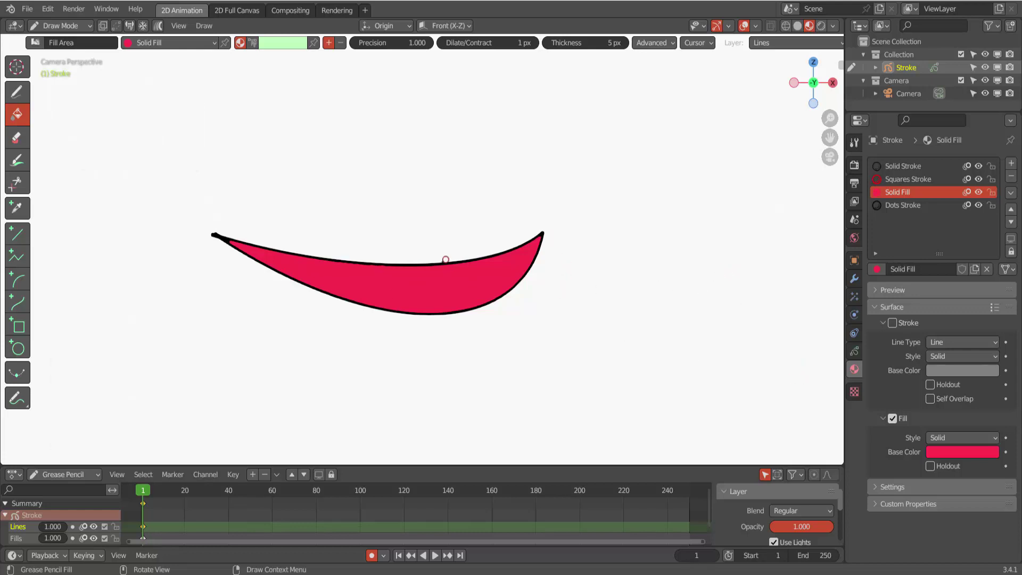
{"action": "left_click", "coordinate": [964, 451]}
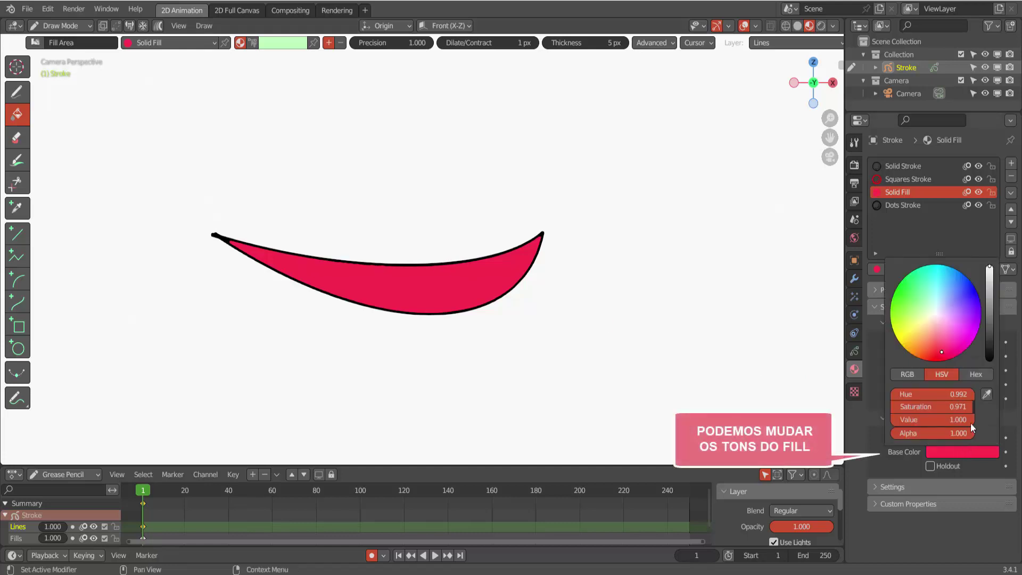
{"action": "mouse_move", "coordinate": [922, 331]}
{"action": "left_mouse_down"}
{"action": "mouse_move", "coordinate": [950, 307]}
{"action": "mouse_move", "coordinate": [908, 296]}
{"action": "left_mouse_up"}
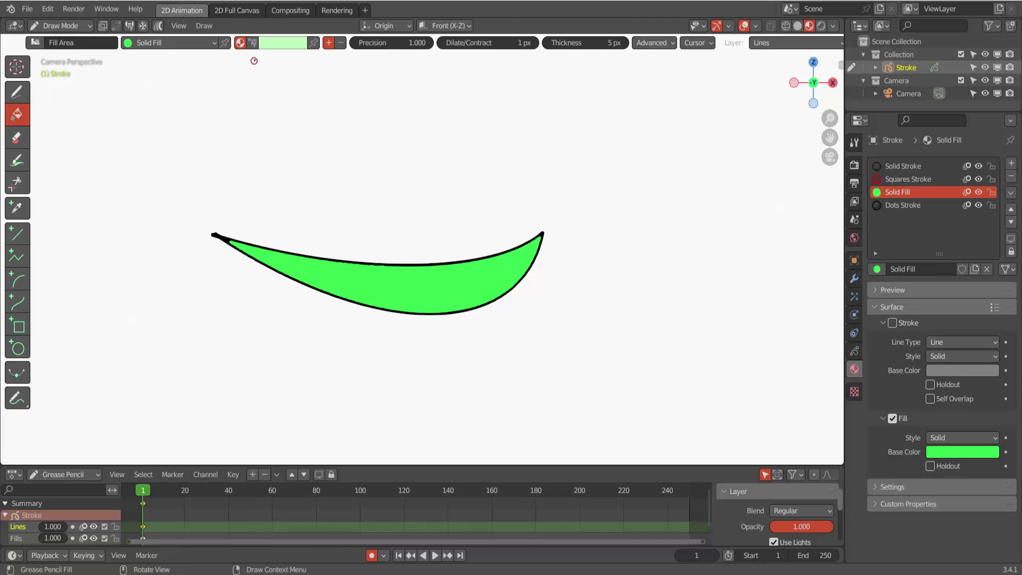
{"action": "left_click", "coordinate": [253, 43]}
Repaint the green shape magenta using a palette colour.
{"action": "left_click", "coordinate": [281, 48]}
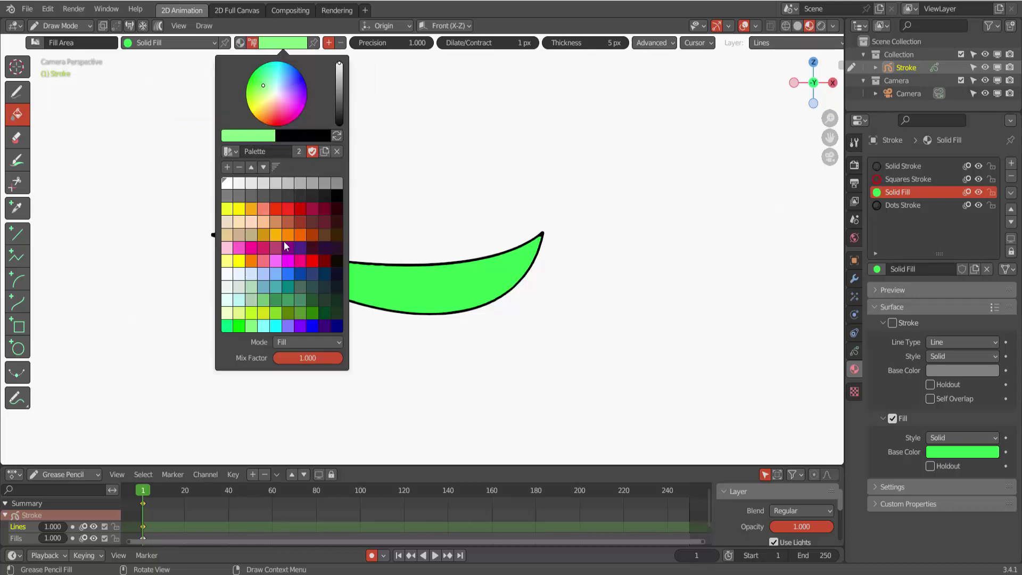
{"action": "left_click", "coordinate": [287, 260]}
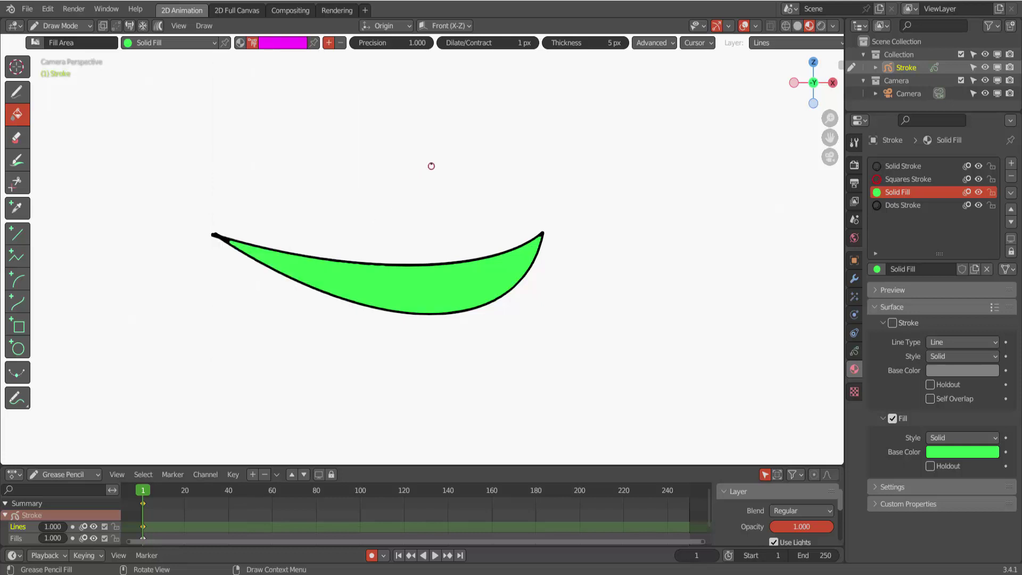
{"action": "left_click", "coordinate": [422, 292]}
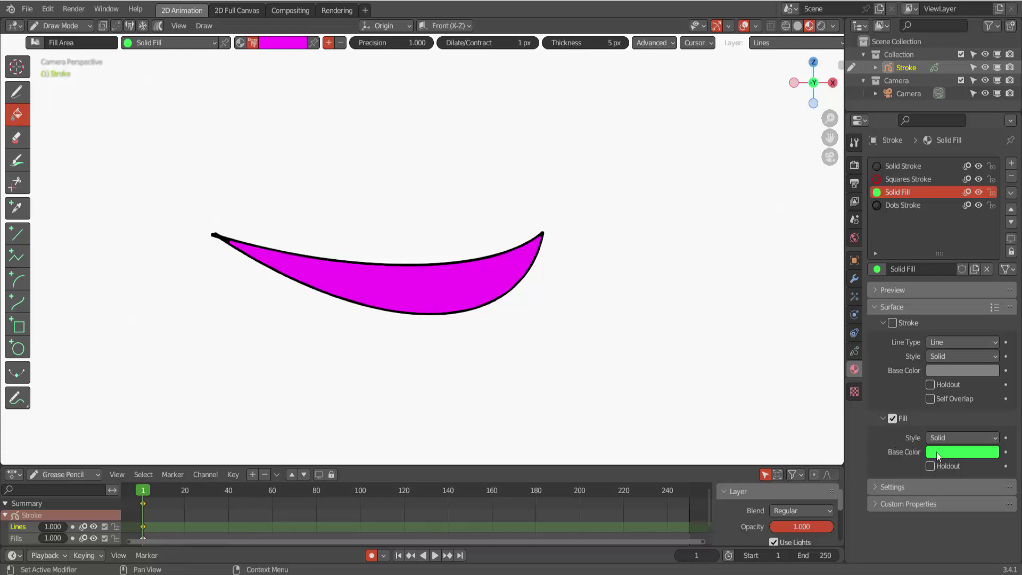
Set Solid Fill's base colour to light cyan, switch to material mode, and refill the shape with it.
{"action": "left_click", "coordinate": [957, 454]}
{"action": "left_click_drag", "start_coordinate": [954, 295], "coordinate": [957, 279]}
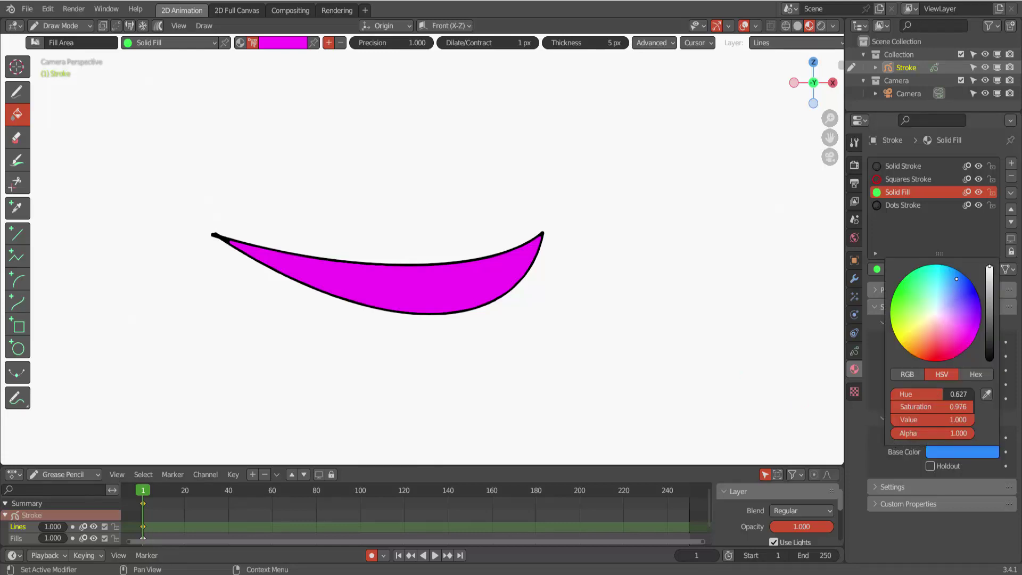
{"action": "left_click", "coordinate": [934, 317]}
{"action": "left_click", "coordinate": [930, 353]}
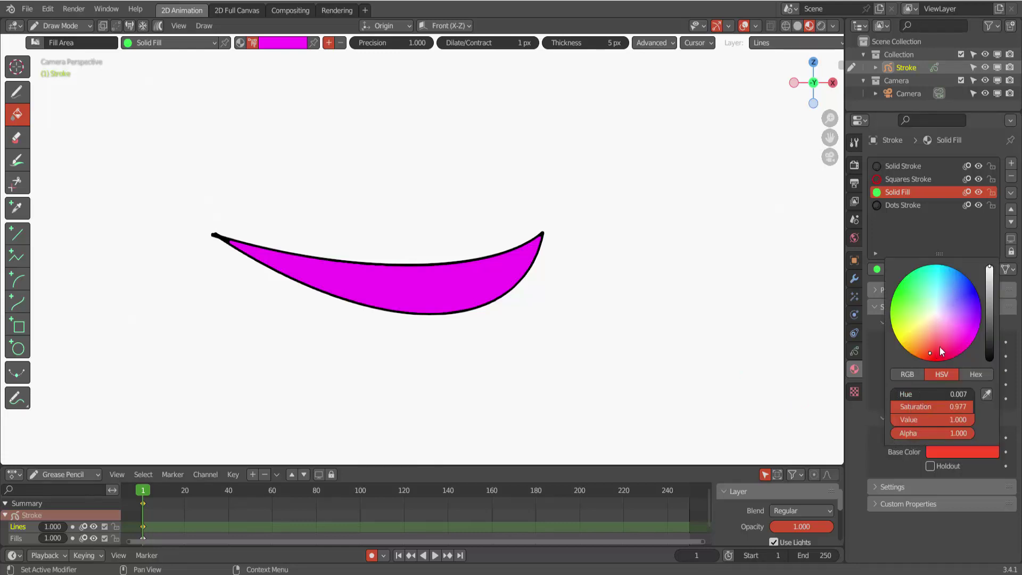
{"action": "left_click", "coordinate": [960, 315]}
{"action": "left_click", "coordinate": [916, 298]}
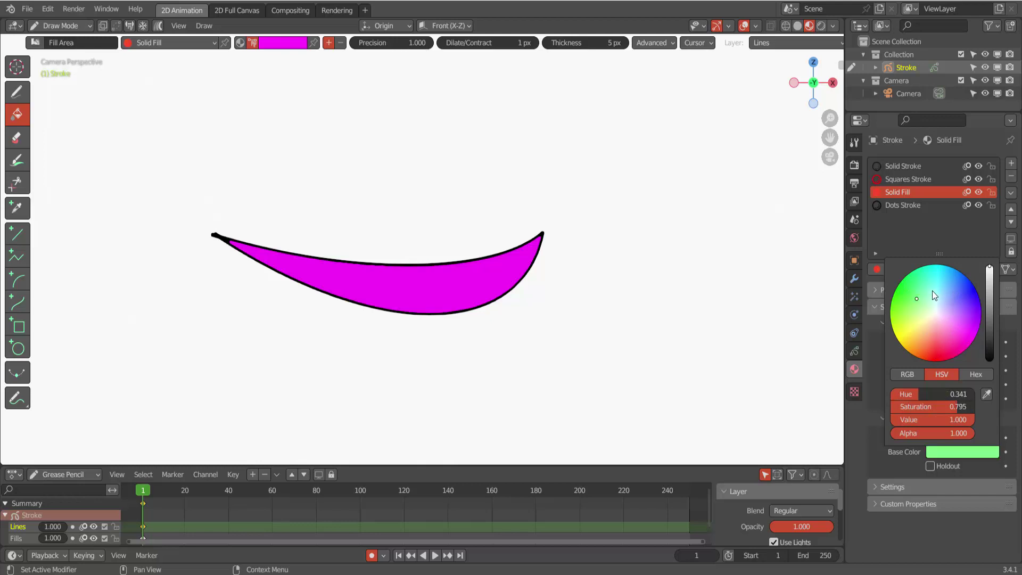
{"action": "left_click_drag", "start_coordinate": [932, 292], "coordinate": [941, 283]}
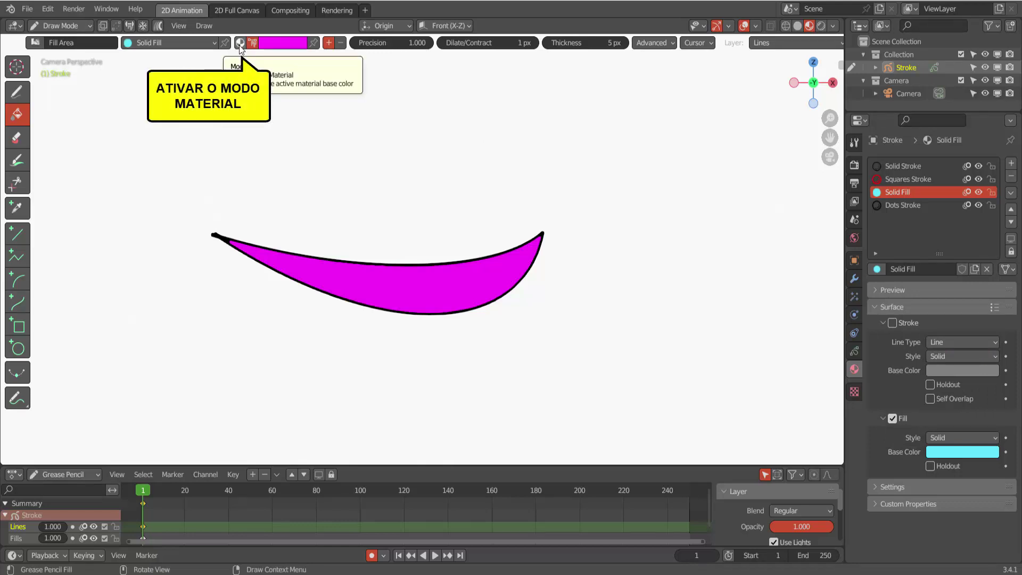
{"action": "left_click", "coordinate": [241, 44]}
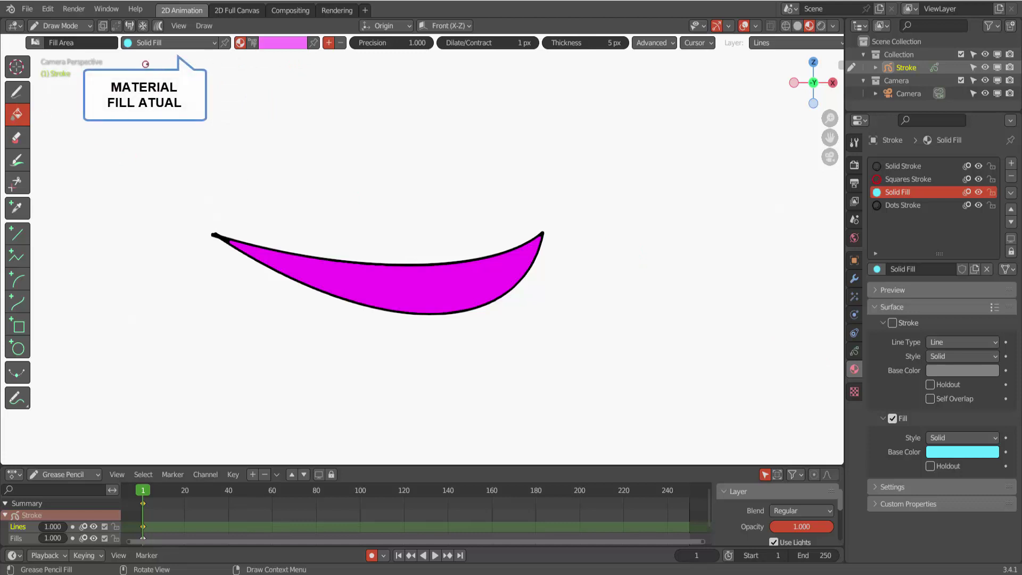
{"action": "left_click", "coordinate": [398, 278]}
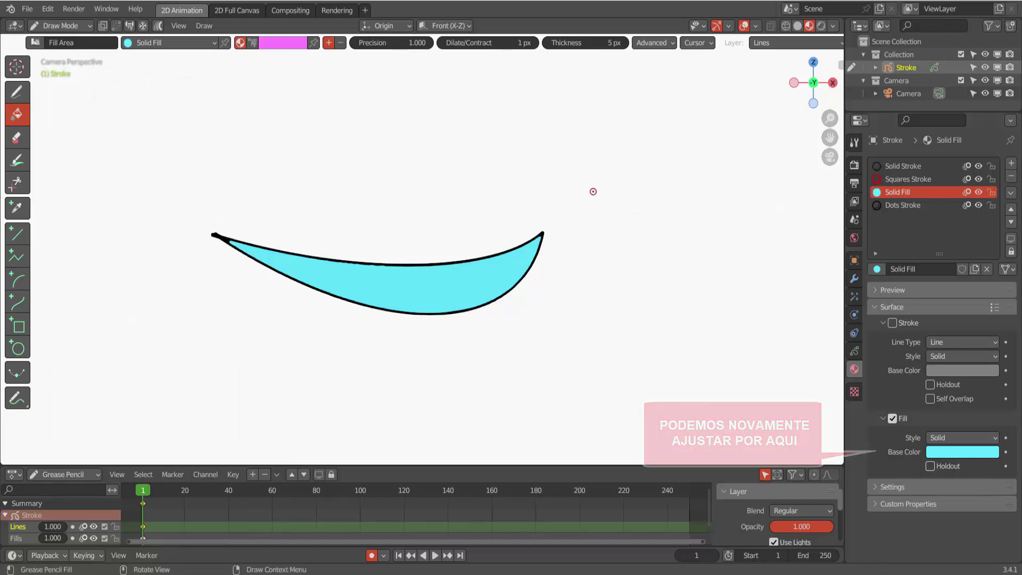
Erase the curved shape, then select the Curve tool with the Solid Stroke material.
{"action": "left_click", "coordinate": [17, 138]}
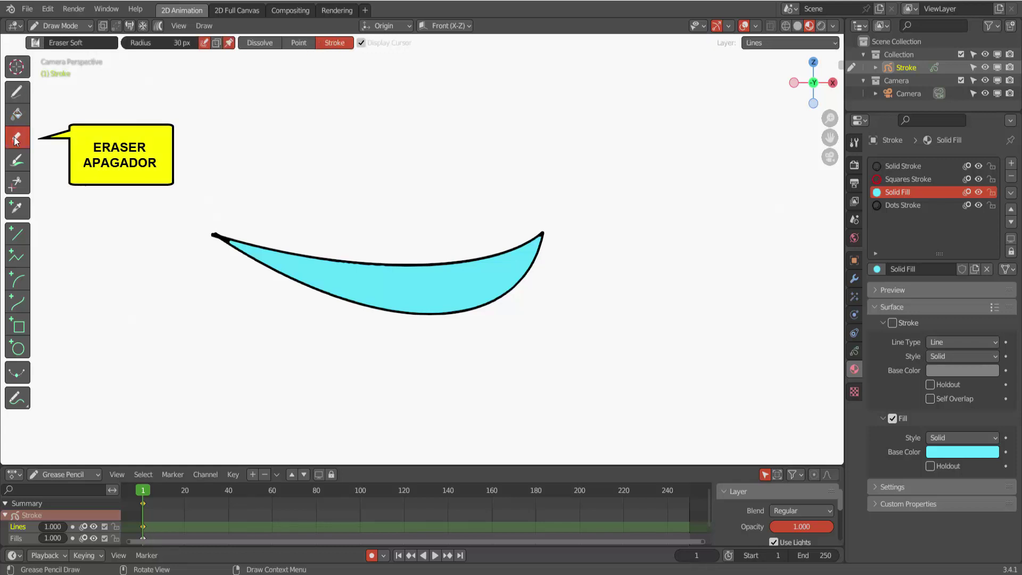
{"action": "left_click", "coordinate": [24, 303]}
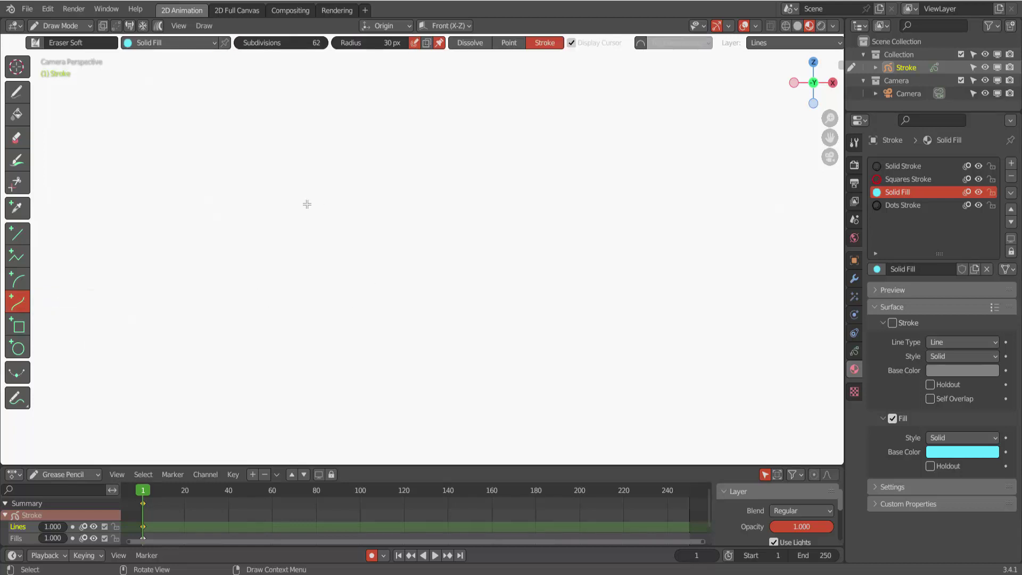
{"action": "left_click", "coordinate": [159, 43]}
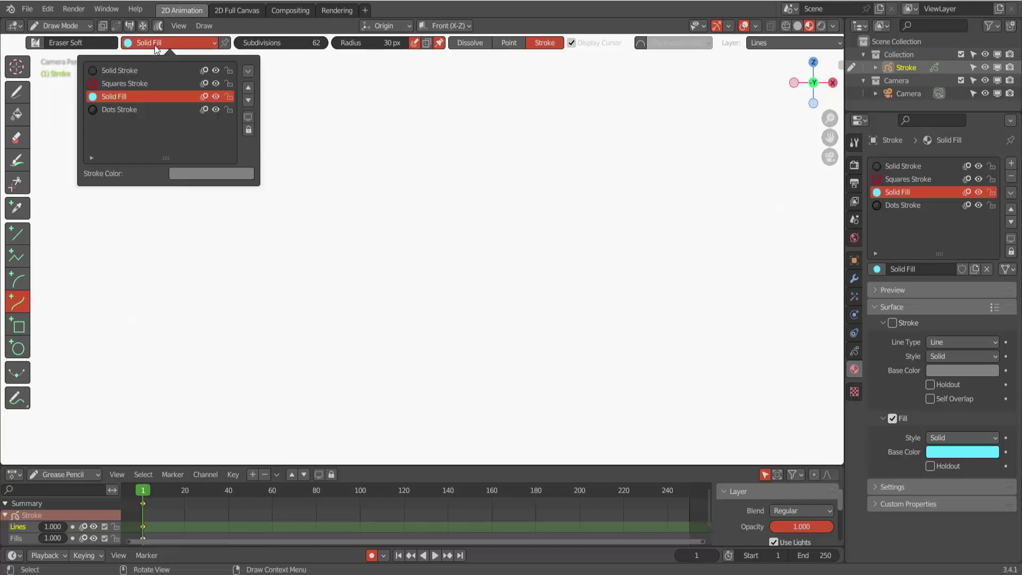
{"action": "left_click", "coordinate": [118, 70]}
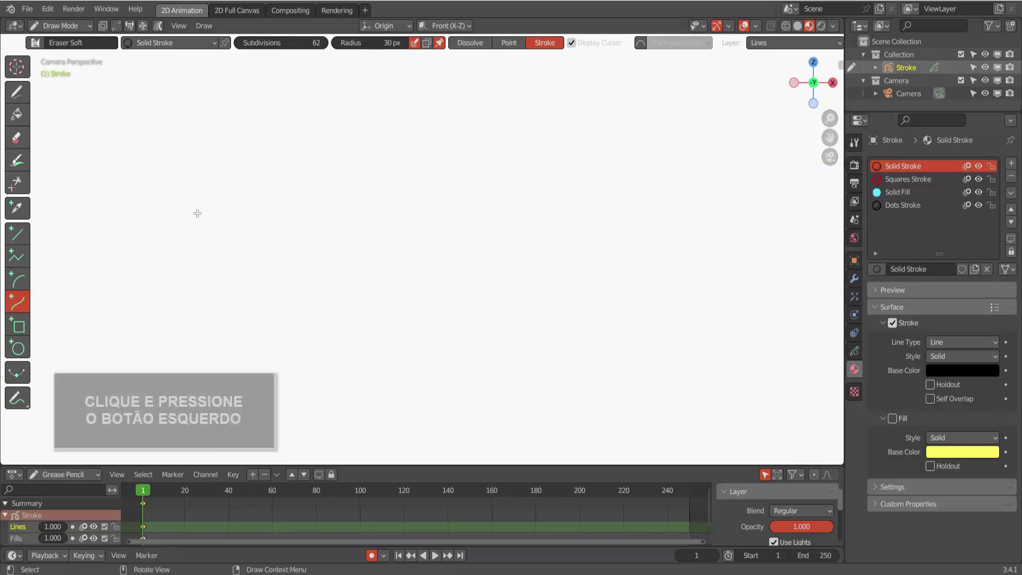
Draw a long curve stroke across the canvas, dipping its middle and arching its left part.
{"action": "left_click_drag", "start_coordinate": [196, 213], "coordinate": [308, 220]}
{"action": "mouse_move", "coordinate": [461, 228]}
{"action": "left_mouse_down"}
{"action": "mouse_move", "coordinate": [620, 213]}
{"action": "mouse_move", "coordinate": [590, 250]}
{"action": "mouse_move", "coordinate": [620, 205]}
{"action": "left_mouse_up"}
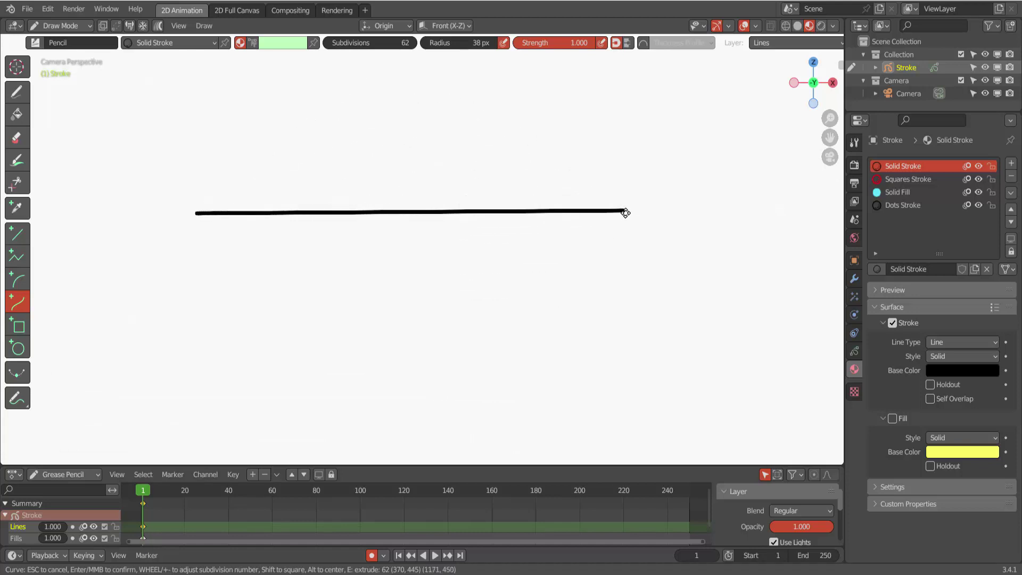
{"action": "left_click_drag", "start_coordinate": [619, 205], "coordinate": [629, 211]}
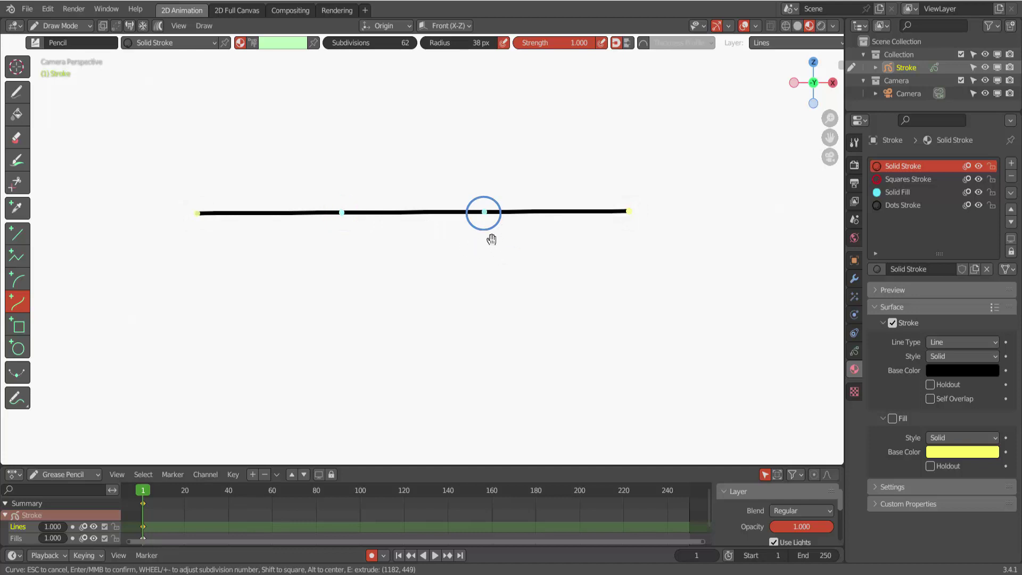
{"action": "left_click_drag", "start_coordinate": [484, 214], "coordinate": [463, 332]}
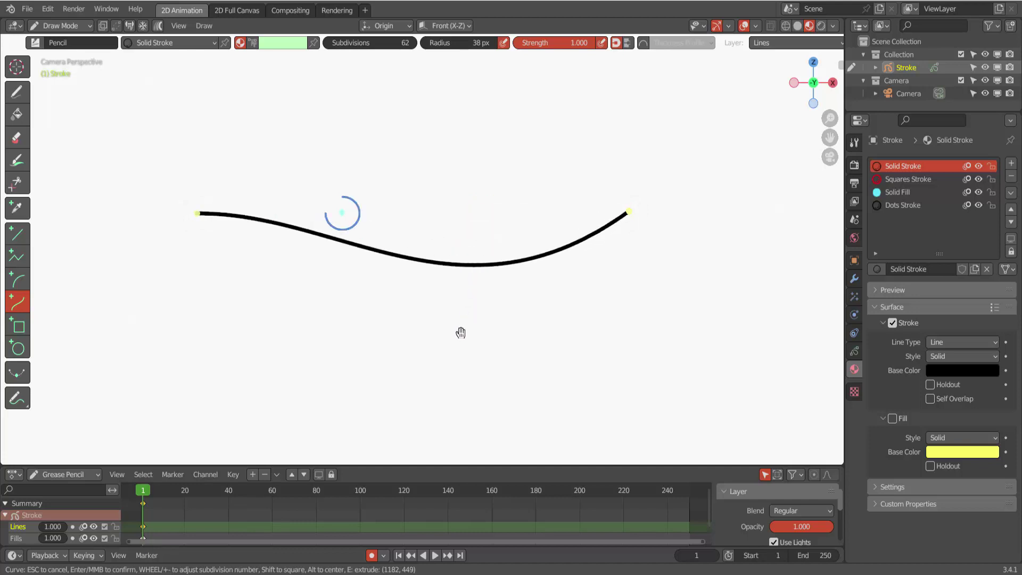
{"action": "left_click_drag", "start_coordinate": [343, 211], "coordinate": [372, 44]}
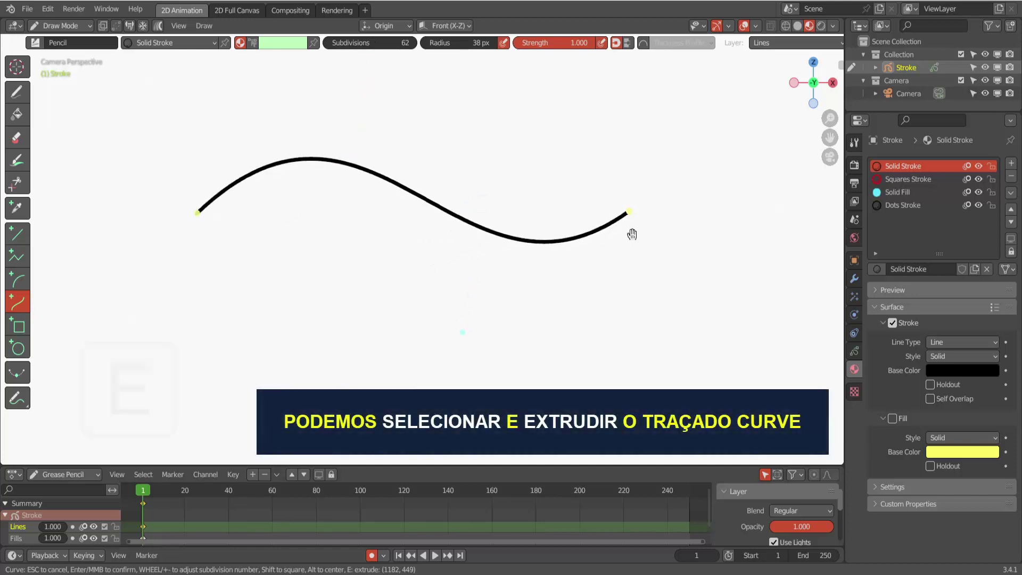
Extrude two more segments from the right end, bending them outward and bulging downward.
{"action": "key", "text": "e"}
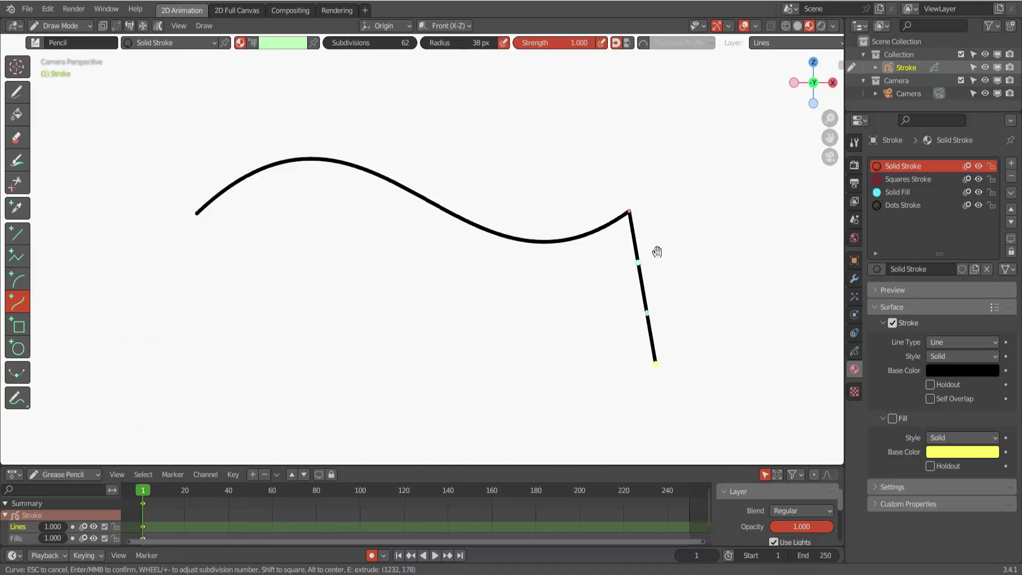
{"action": "left_click_drag", "start_coordinate": [657, 252], "coordinate": [688, 248]}
{"action": "left_click_drag", "start_coordinate": [636, 314], "coordinate": [568, 314]}
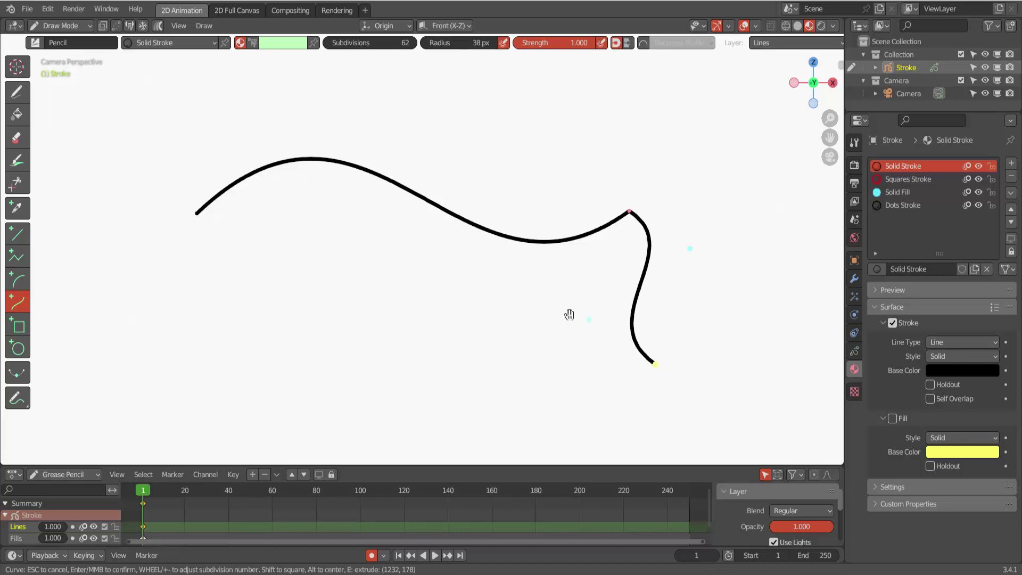
{"action": "key", "text": "e"}
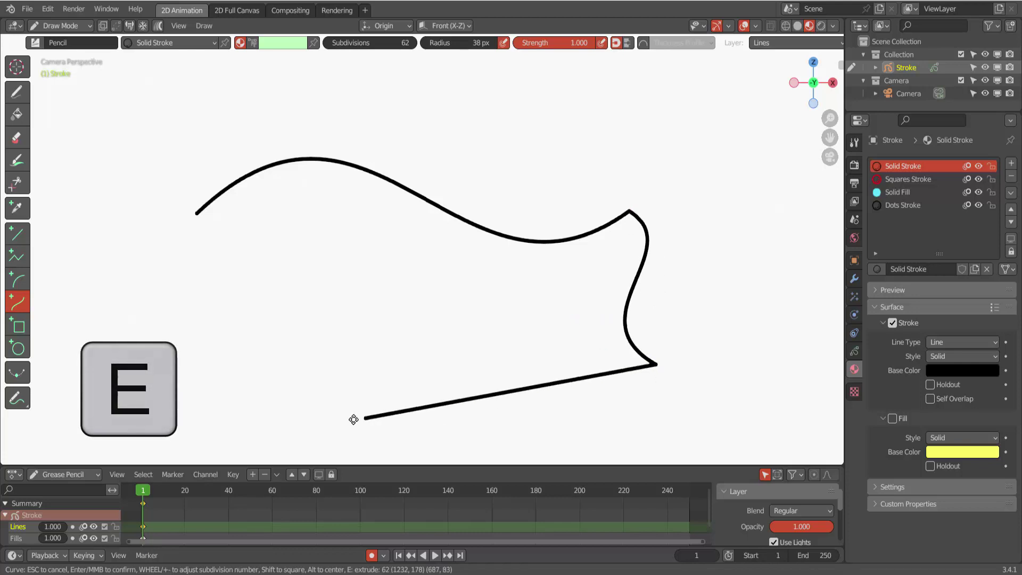
{"action": "left_click", "coordinate": [349, 420]}
{"action": "left_click_drag", "start_coordinate": [452, 400], "coordinate": [432, 298]}
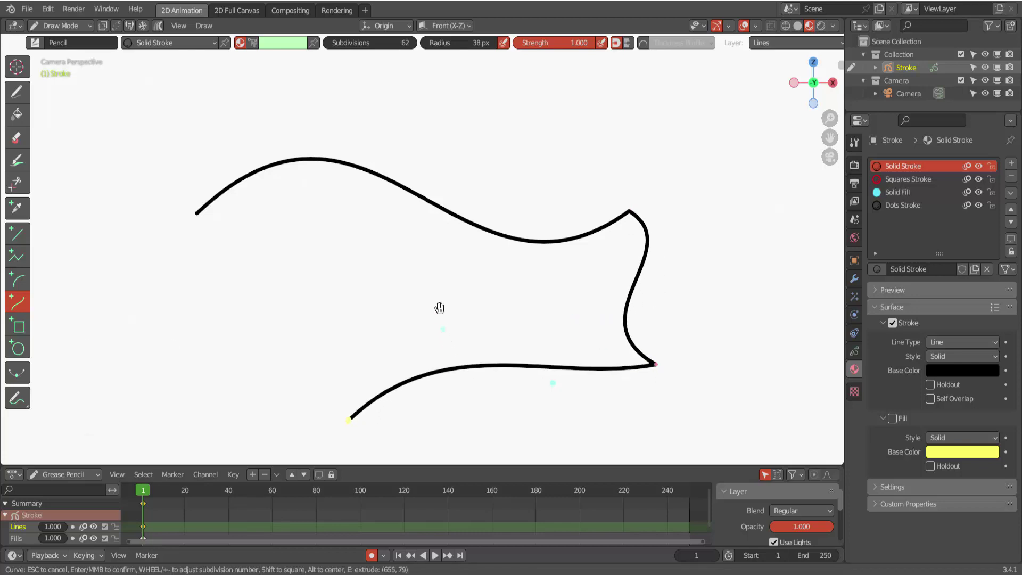
{"action": "left_click_drag", "start_coordinate": [552, 384], "coordinate": [576, 433]}
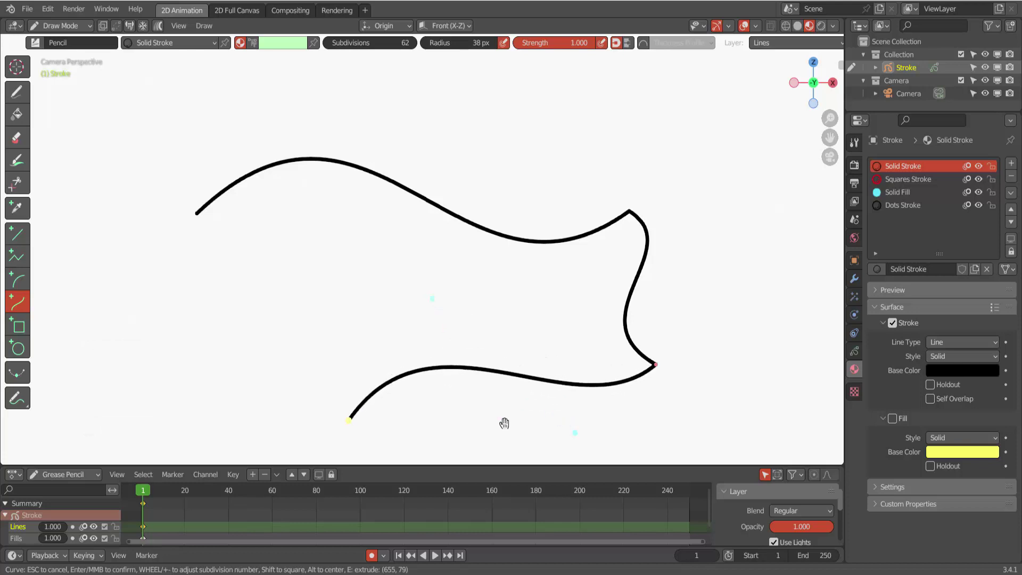
Extrude three more segments back round to the start, shape them, and confirm the closed outline.
{"action": "key", "text": "e"}
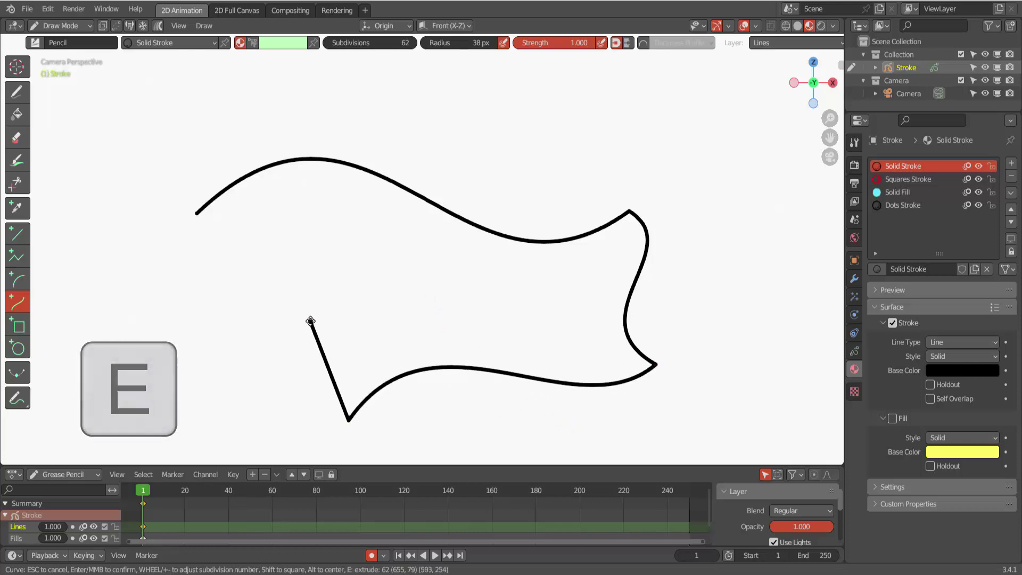
{"action": "left_click", "coordinate": [311, 321]}
{"action": "mouse_move", "coordinate": [284, 366]}
{"action": "left_mouse_down"}
{"action": "mouse_move", "coordinate": [244, 372]}
{"action": "mouse_move", "coordinate": [258, 373]}
{"action": "left_mouse_up"}
{"action": "left_click_drag", "start_coordinate": [335, 392], "coordinate": [362, 369]}
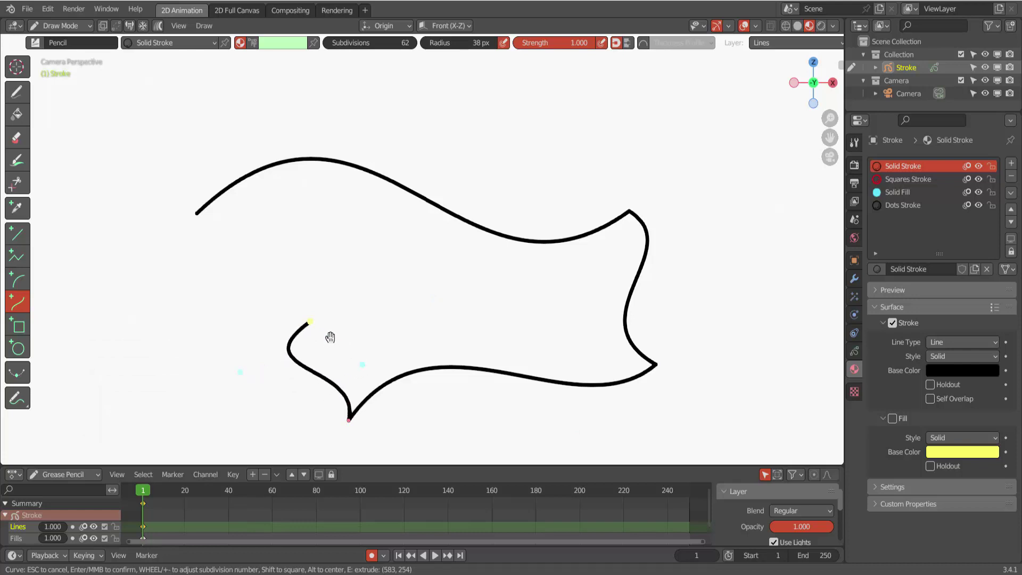
{"action": "key", "text": "e"}
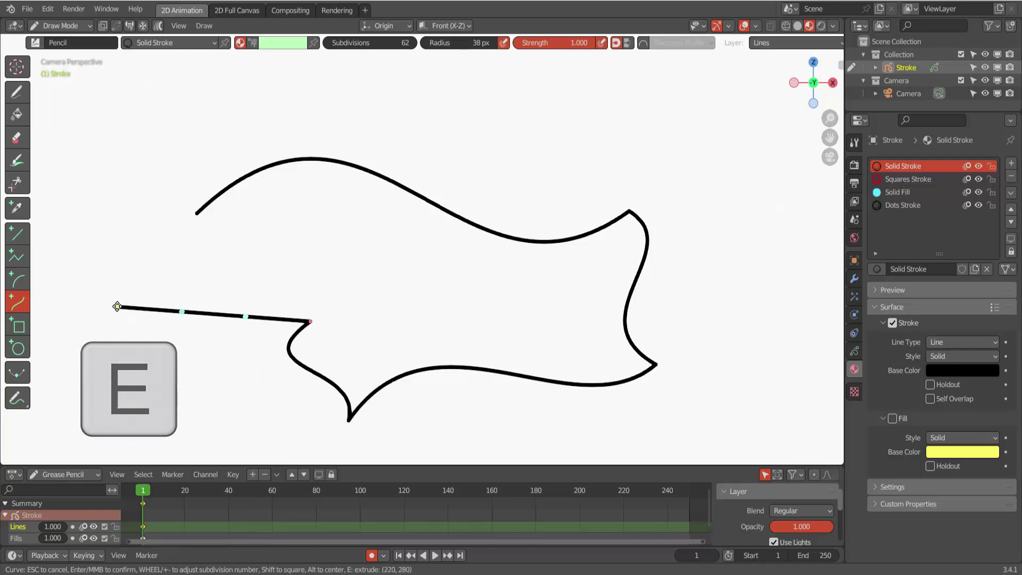
{"action": "left_click", "coordinate": [117, 307]}
{"action": "key", "text": "e"}
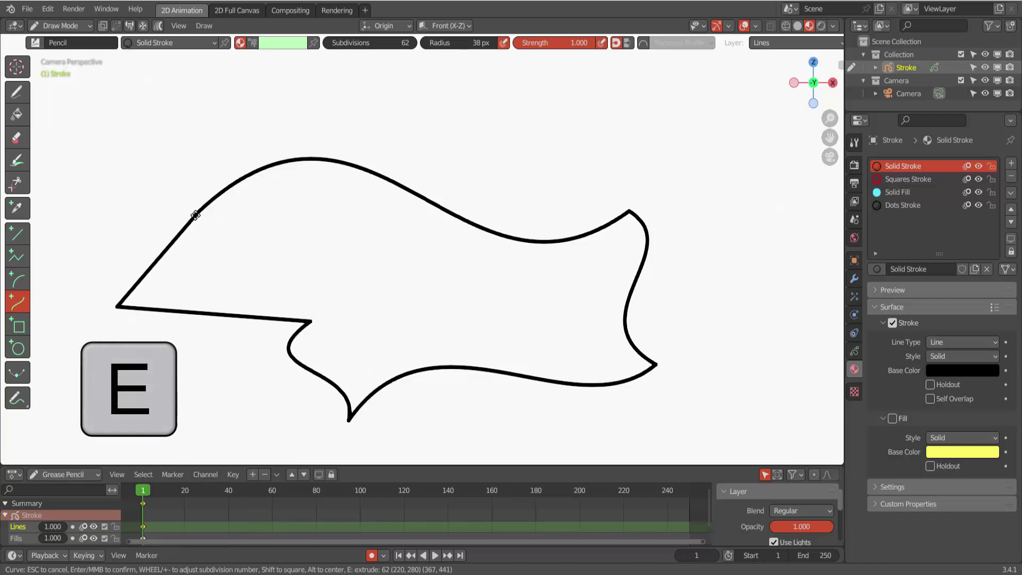
{"action": "left_click", "coordinate": [196, 215]}
{"action": "left_click_drag", "start_coordinate": [171, 246], "coordinate": [126, 165]}
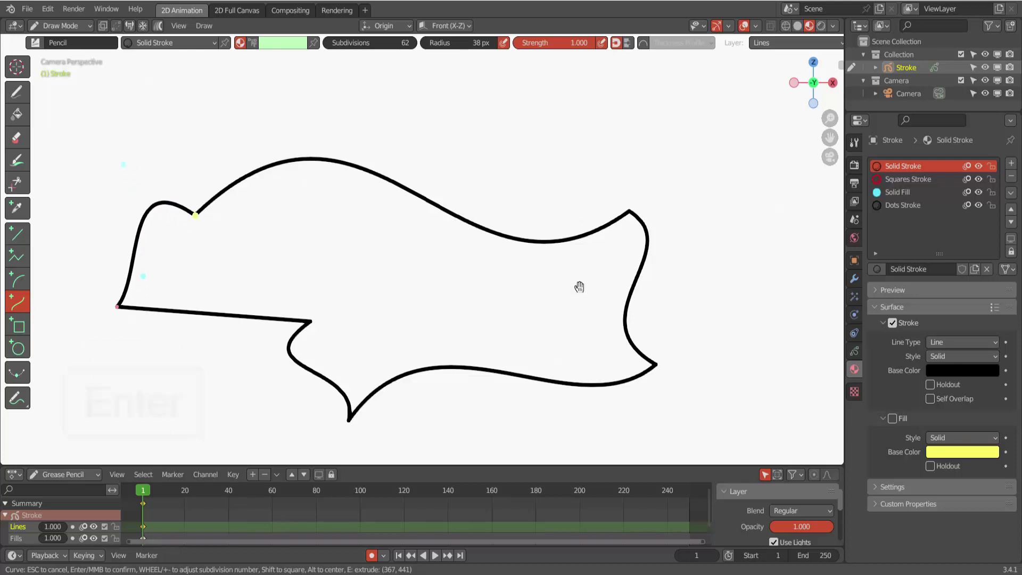
{"action": "key", "text": "Return"}
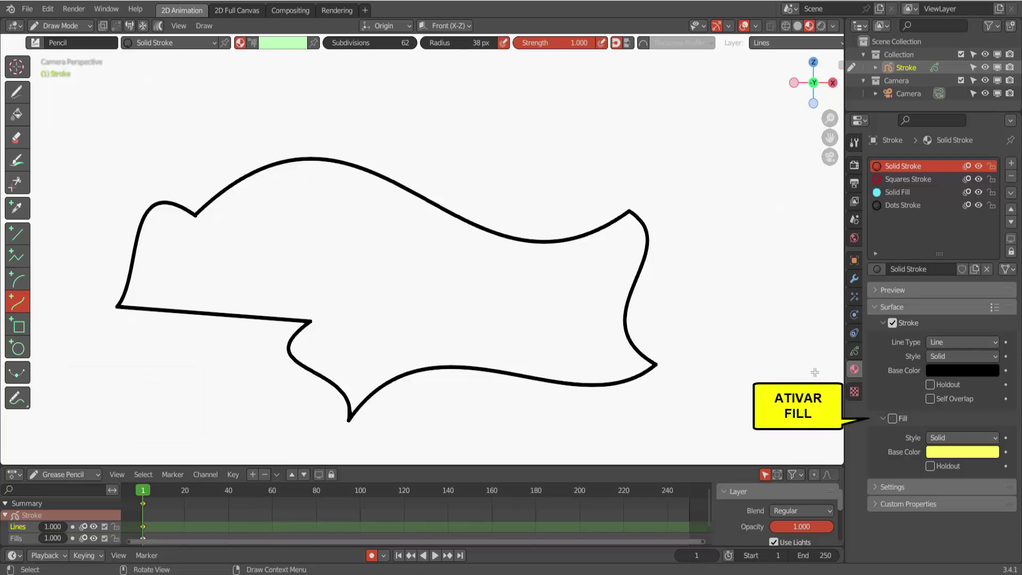
Turn on the Solid Stroke material's fill and set its base colour to light blue.
{"action": "left_click", "coordinate": [893, 419]}
{"action": "left_click", "coordinate": [893, 417]}
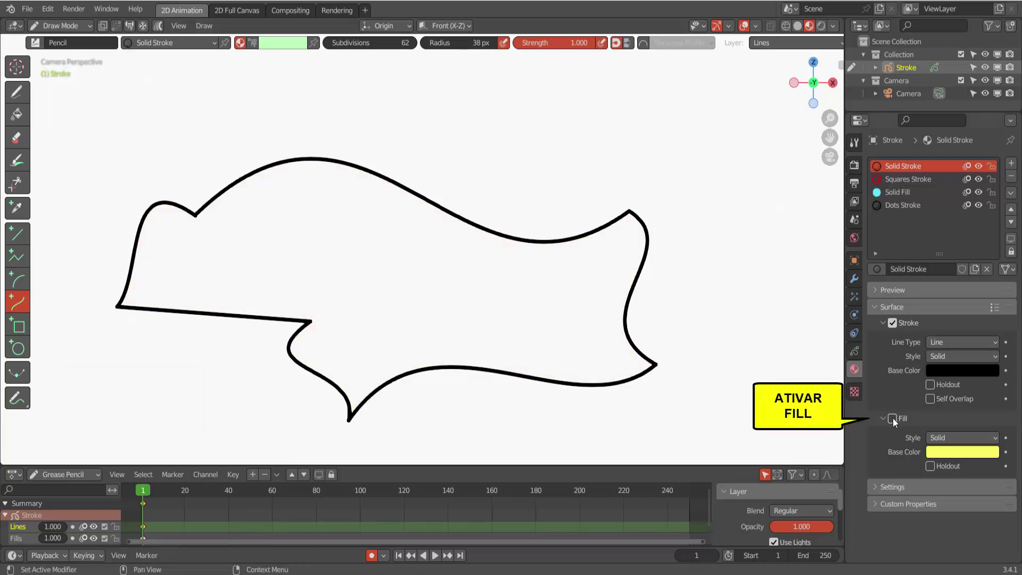
{"action": "left_click", "coordinate": [893, 417]}
{"action": "left_click", "coordinate": [970, 452]}
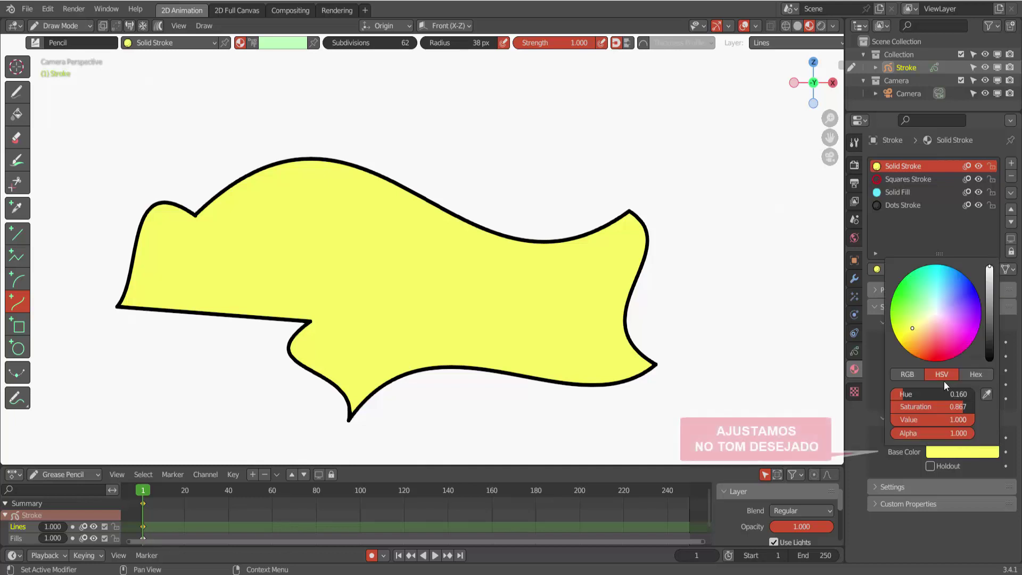
{"action": "left_click_drag", "start_coordinate": [937, 394], "coordinate": [958, 394]}
{"action": "left_click_drag", "start_coordinate": [930, 293], "coordinate": [944, 295]}
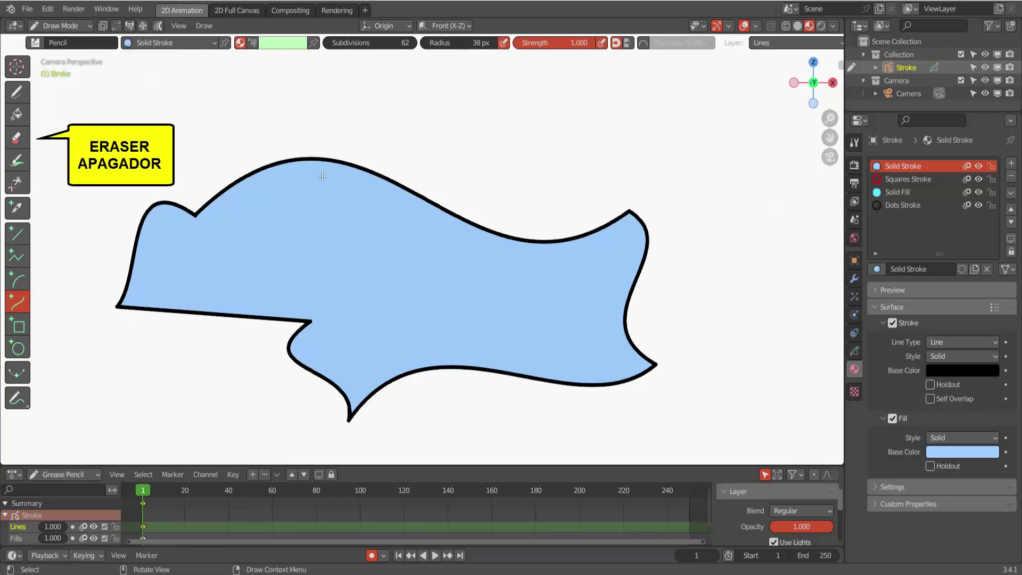
Erase the light-blue filled banner shape with the Eraser tool.
{"action": "left_click", "coordinate": [16, 139]}
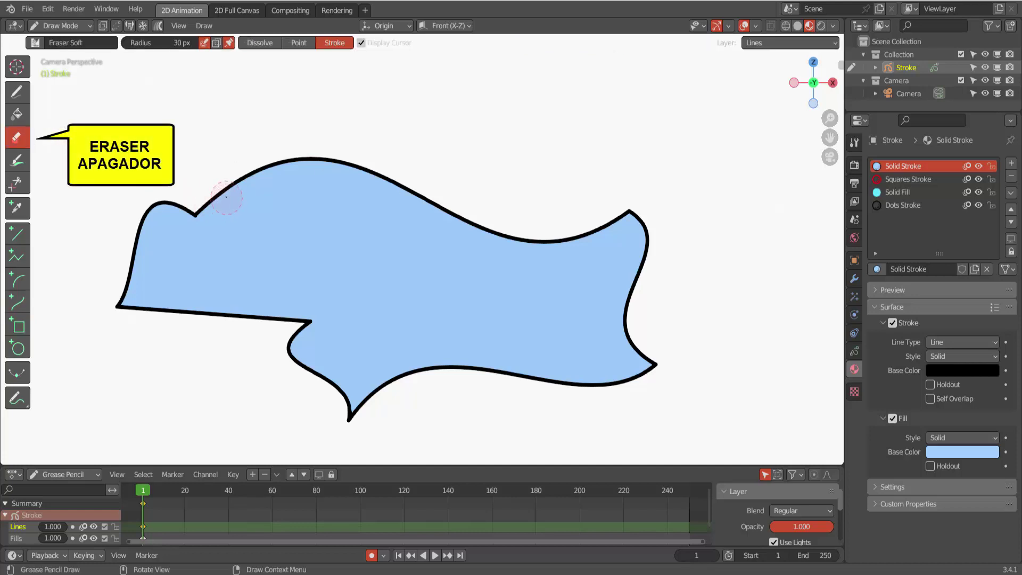
{"action": "left_click", "coordinate": [227, 196]}
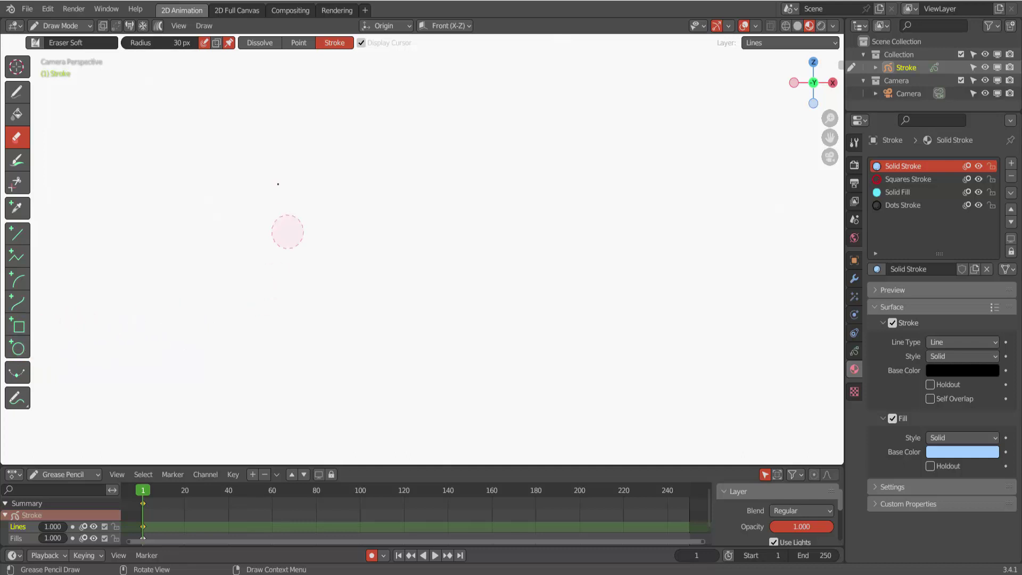
{"action": "key", "text": "shift"}
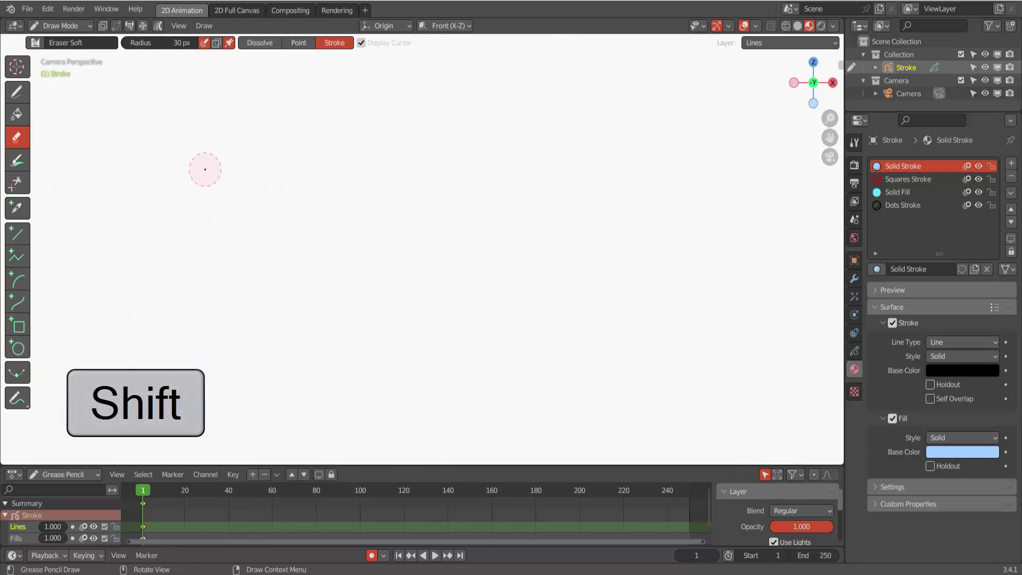
Draw a rectangle at the upper left with the Box tool and turn its fill off.
{"action": "key", "text": "shift+space"}
{"action": "key", "text": "b"}
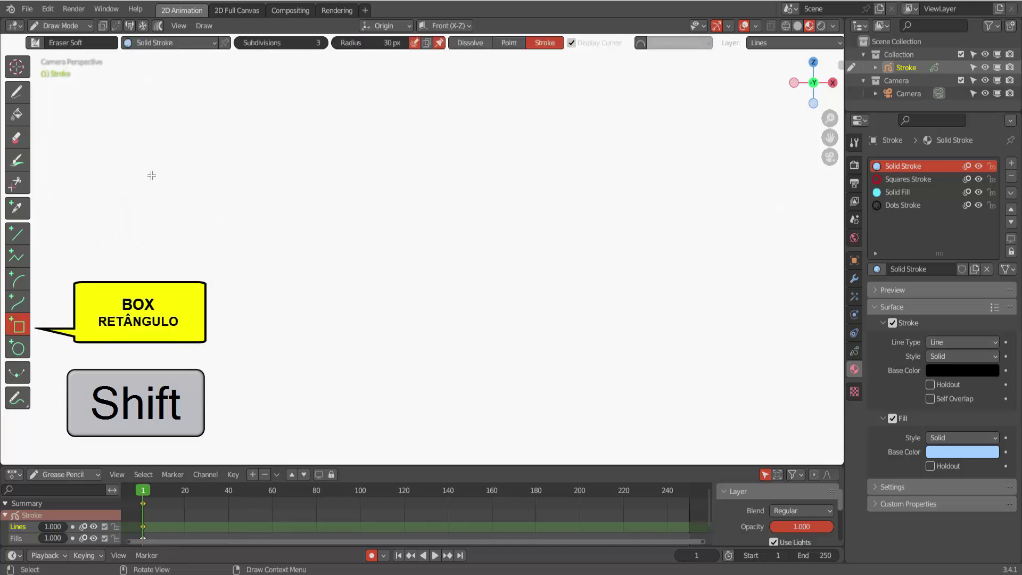
{"action": "mouse_move", "coordinate": [135, 119]}
{"action": "left_mouse_down", "text": "shift"}
{"action": "mouse_move", "coordinate": [277, 260]}
{"action": "mouse_move", "coordinate": [315, 278]}
{"action": "mouse_move", "coordinate": [253, 175]}
{"action": "mouse_move", "coordinate": [283, 234]}
{"action": "mouse_move", "coordinate": [368, 320]}
{"action": "mouse_move", "coordinate": [215, 117]}
{"action": "mouse_move", "coordinate": [287, 262]}
{"action": "mouse_move", "coordinate": [281, 210]}
{"action": "left_mouse_up", "text": "shift"}
{"action": "key", "text": "Return"}
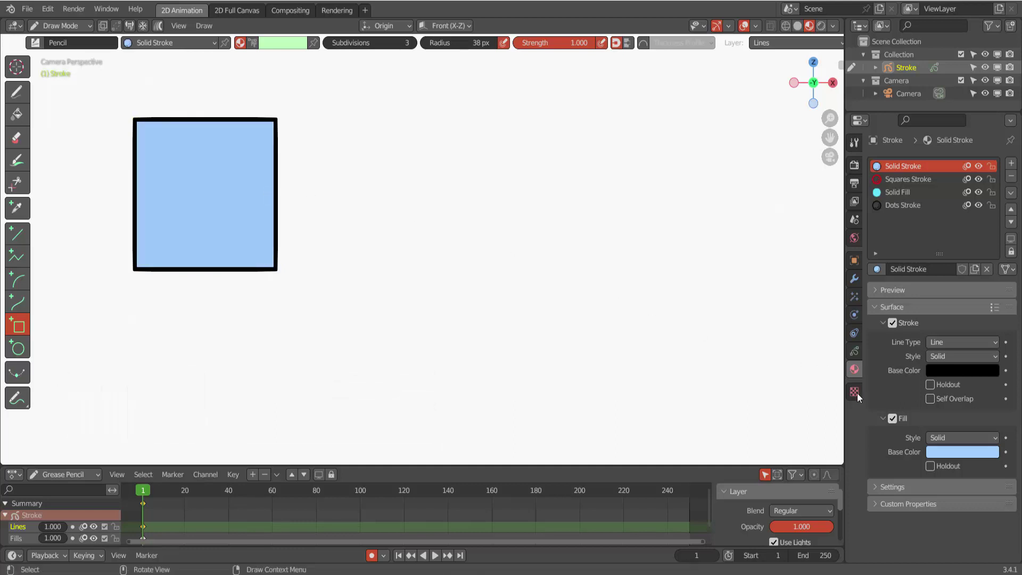
{"action": "left_click", "coordinate": [894, 419]}
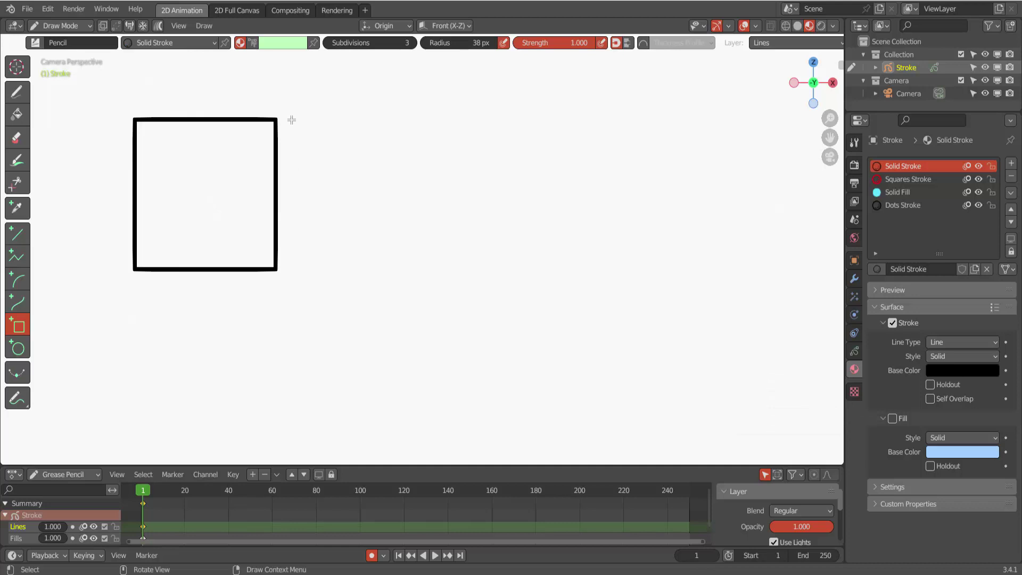
Draw two wide rectangles, stacked one above the other, to the right of it.
{"action": "left_click_drag", "start_coordinate": [291, 121], "coordinate": [382, 181]}
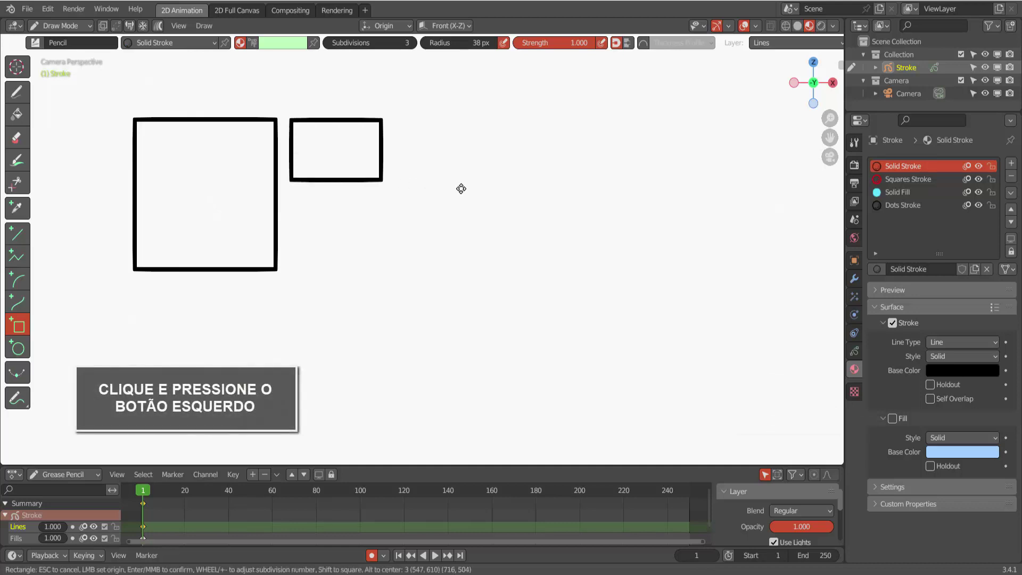
{"action": "left_click_drag", "start_coordinate": [461, 188], "coordinate": [526, 190]}
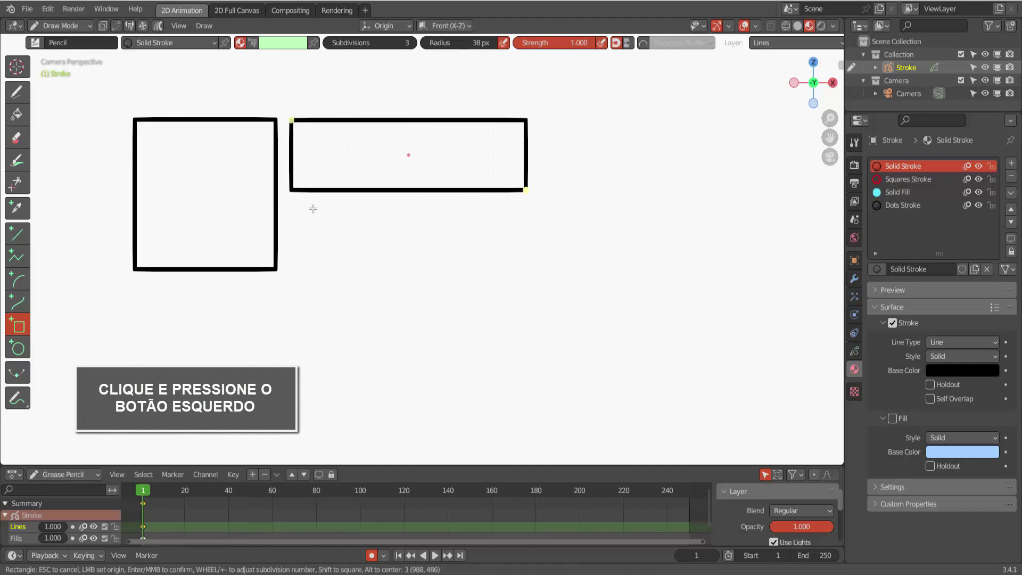
{"action": "key", "text": "Return"}
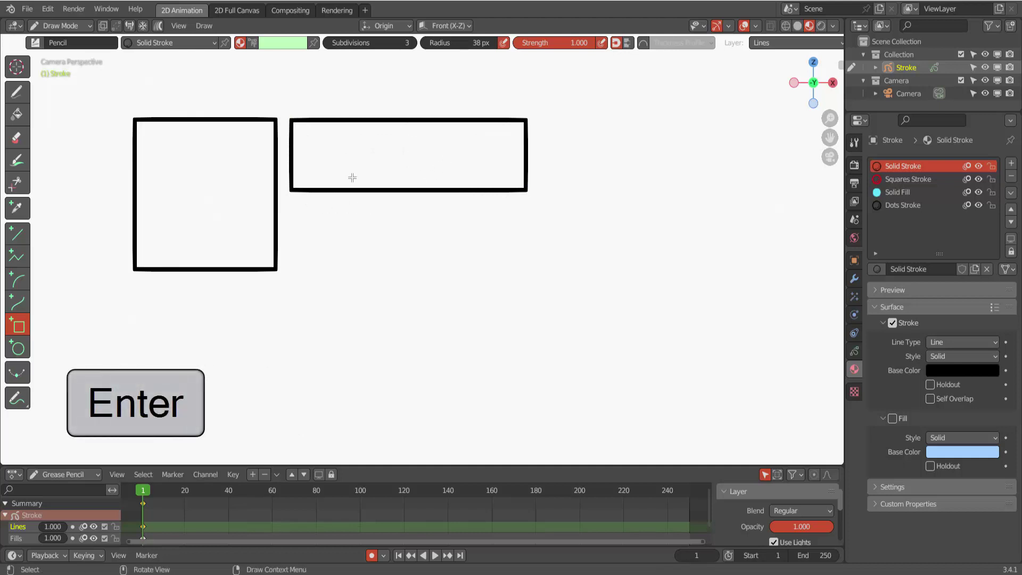
{"action": "mouse_move", "coordinate": [291, 203]}
{"action": "left_mouse_down"}
{"action": "mouse_move", "coordinate": [518, 255]}
{"action": "mouse_move", "coordinate": [527, 271]}
{"action": "left_mouse_up"}
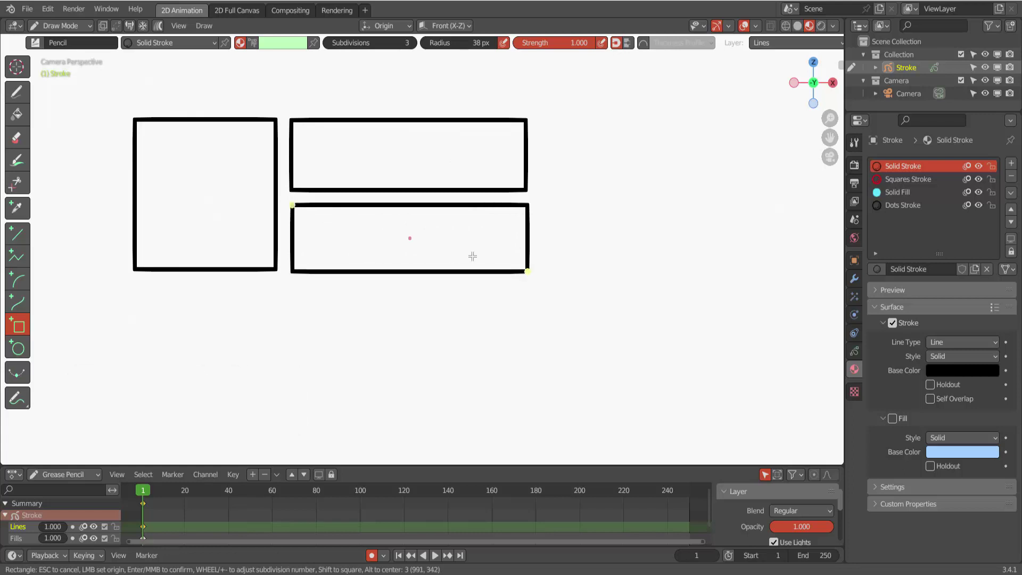
{"action": "key", "text": "Return"}
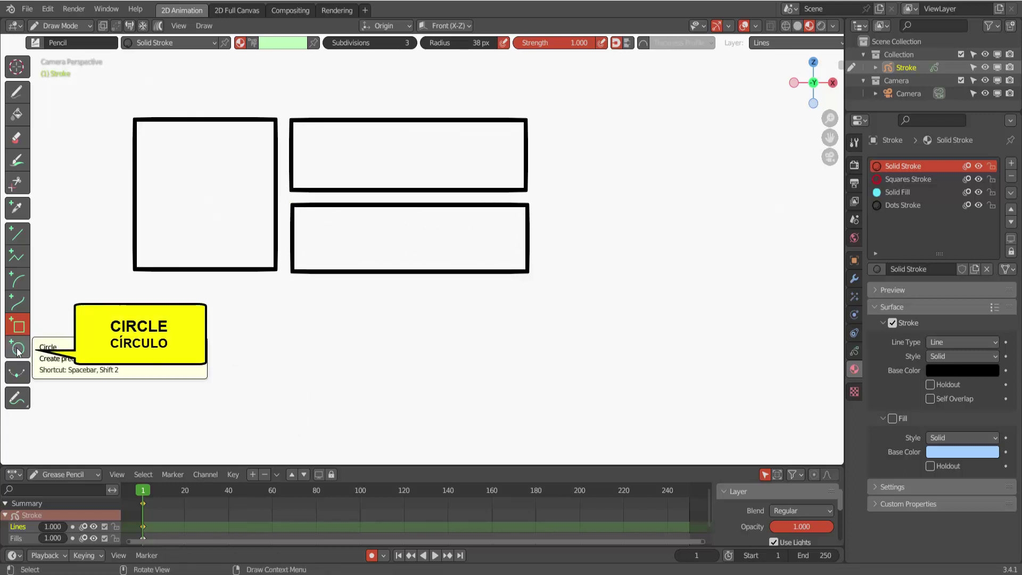
Draw a large circle at the right, a wide ellipse lower left, and a smaller circle below the rectangles.
{"action": "left_click", "coordinate": [18, 351]}
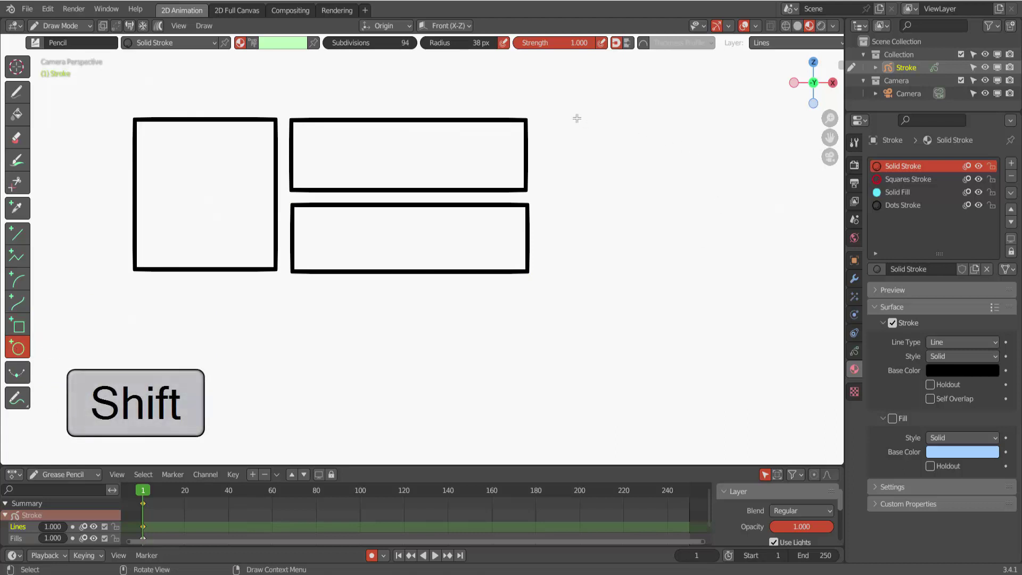
{"action": "left_click_drag", "start_coordinate": [574, 118], "coordinate": [733, 285], "text": "shift"}
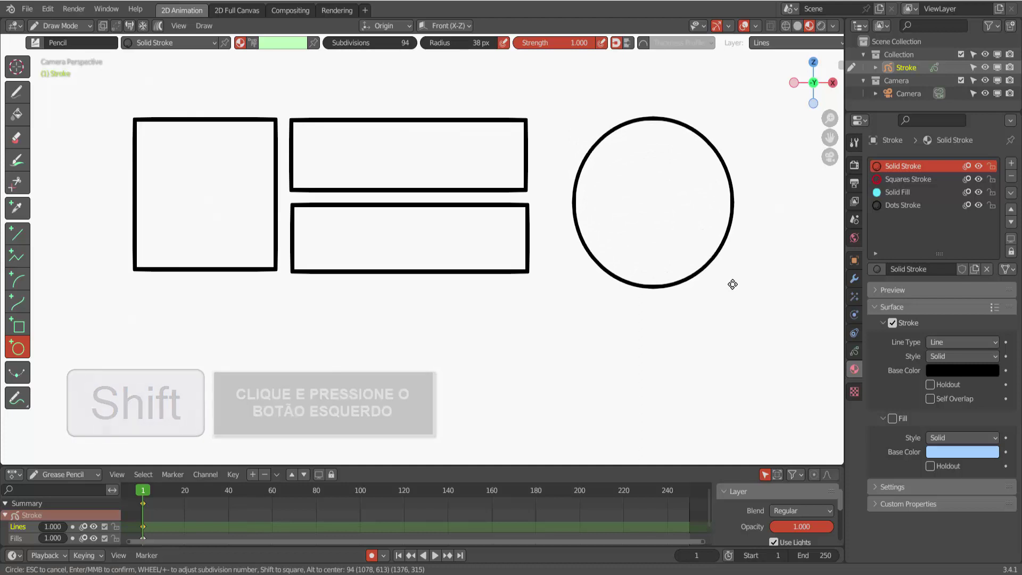
{"action": "key", "text": "Return"}
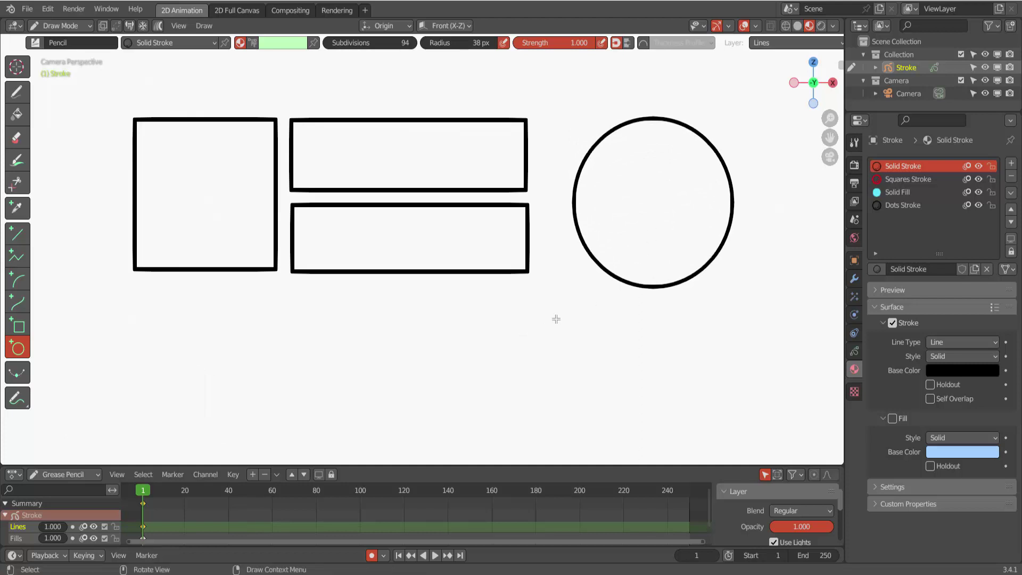
{"action": "left_click_drag", "start_coordinate": [145, 321], "coordinate": [327, 396]}
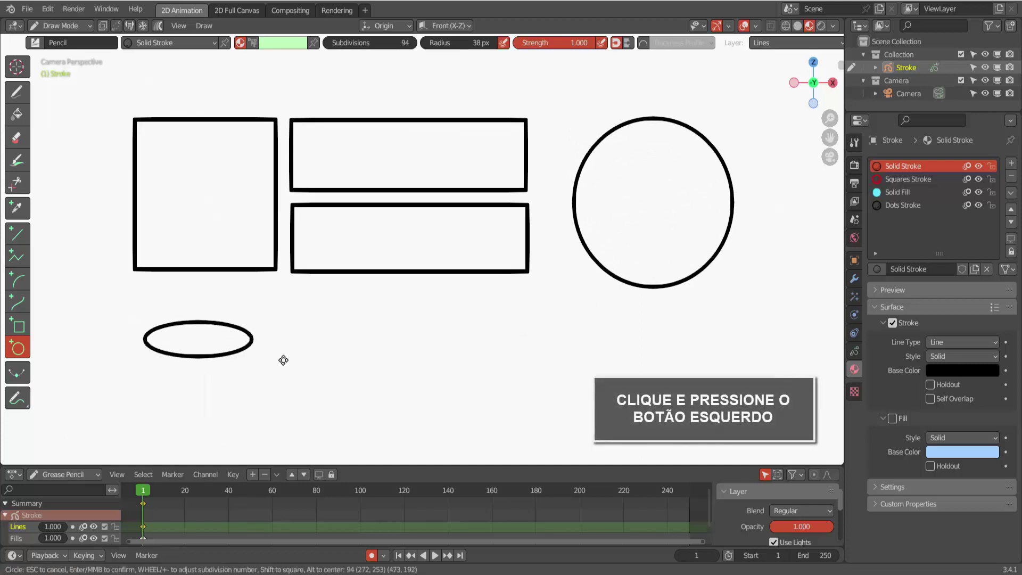
{"action": "key", "text": "Return"}
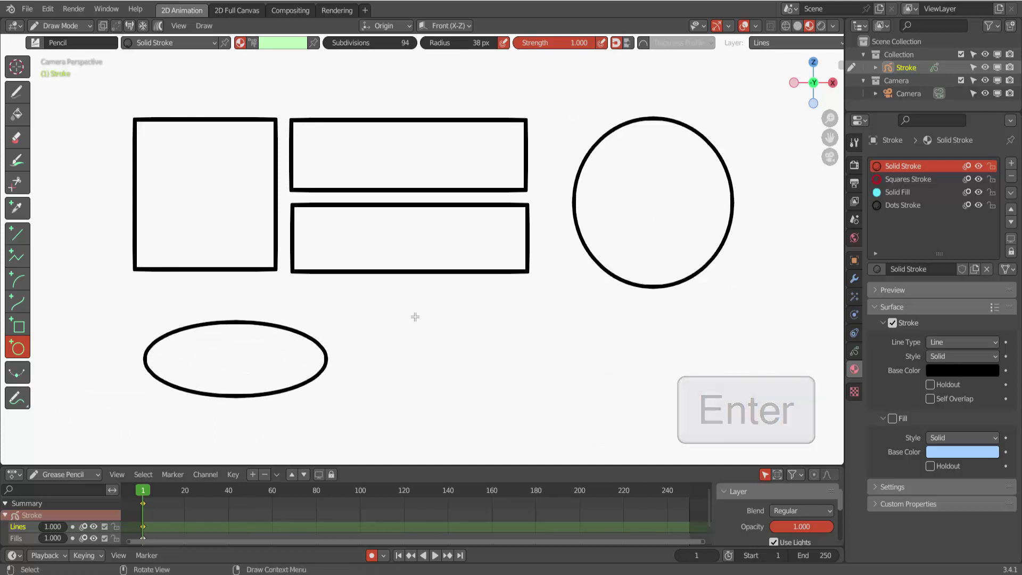
{"action": "left_click_drag", "start_coordinate": [393, 302], "coordinate": [526, 420]}
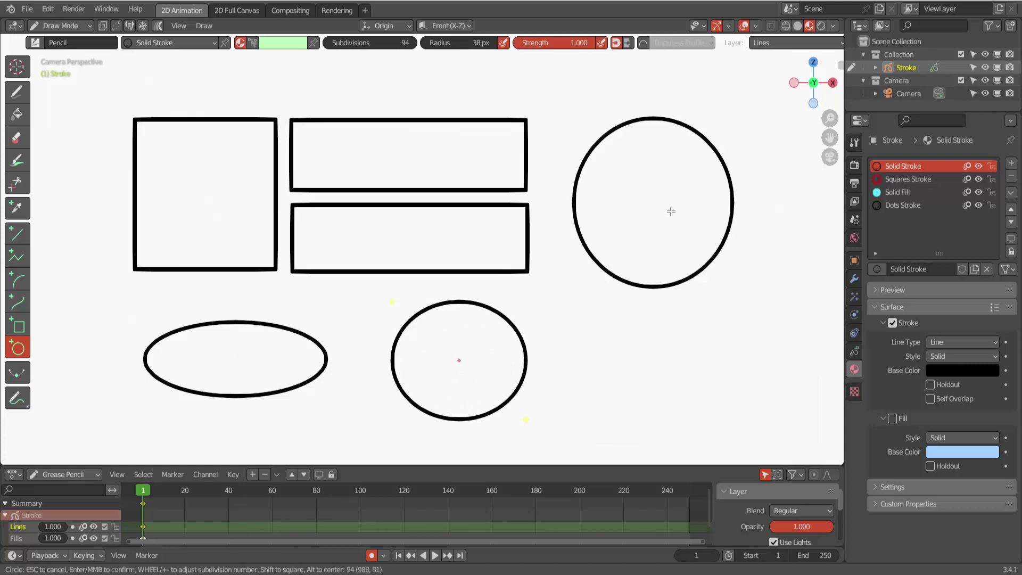
{"action": "key", "text": "Return"}
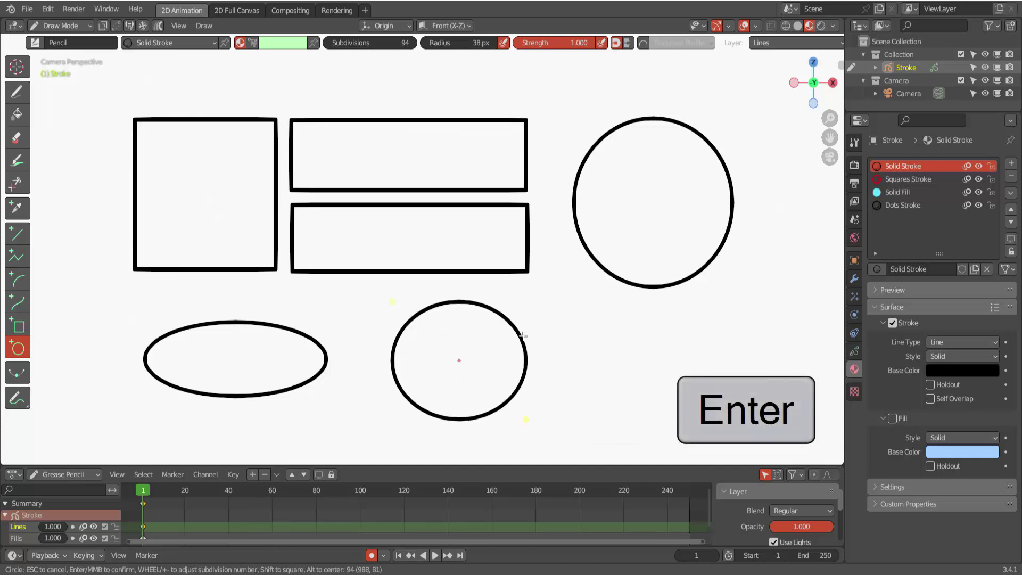
Turn on the Solid Stroke material's fill for all outlines and set its colour to salmon-red.
{"action": "left_click", "coordinate": [894, 419]}
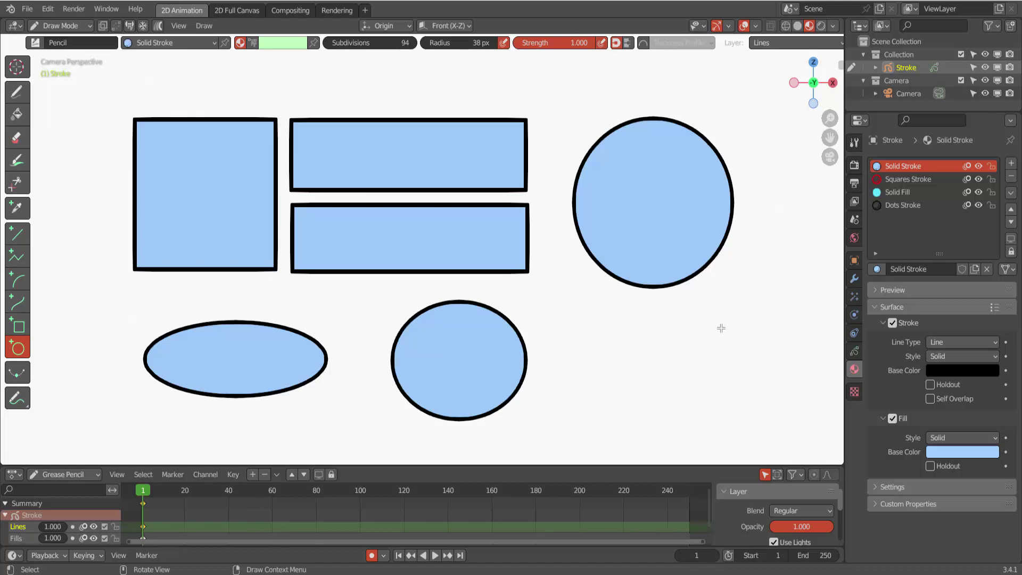
{"action": "left_click", "coordinate": [955, 450]}
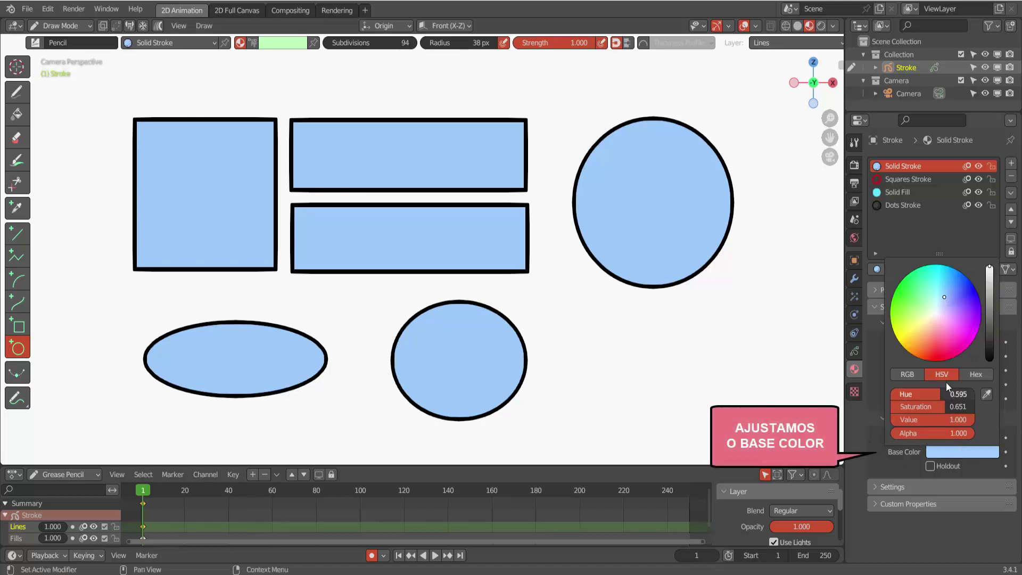
{"action": "left_click", "coordinate": [914, 332]}
{"action": "mouse_move", "coordinate": [914, 300]}
{"action": "left_mouse_down"}
{"action": "mouse_move", "coordinate": [940, 281]}
{"action": "mouse_move", "coordinate": [936, 313]}
{"action": "left_mouse_up"}
{"action": "left_click", "coordinate": [965, 300]}
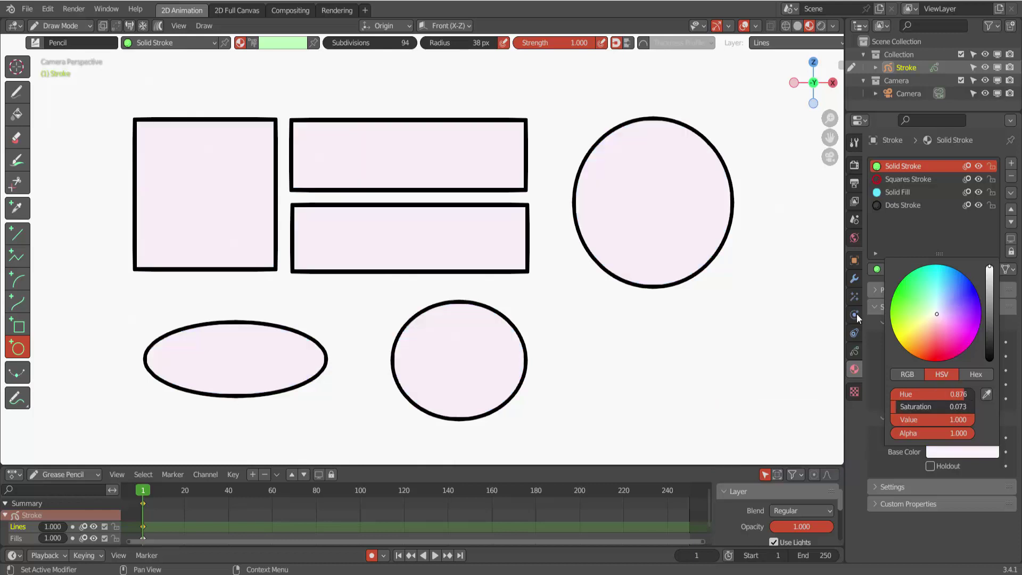
{"action": "left_click", "coordinate": [950, 456]}
{"action": "left_click", "coordinate": [974, 312]}
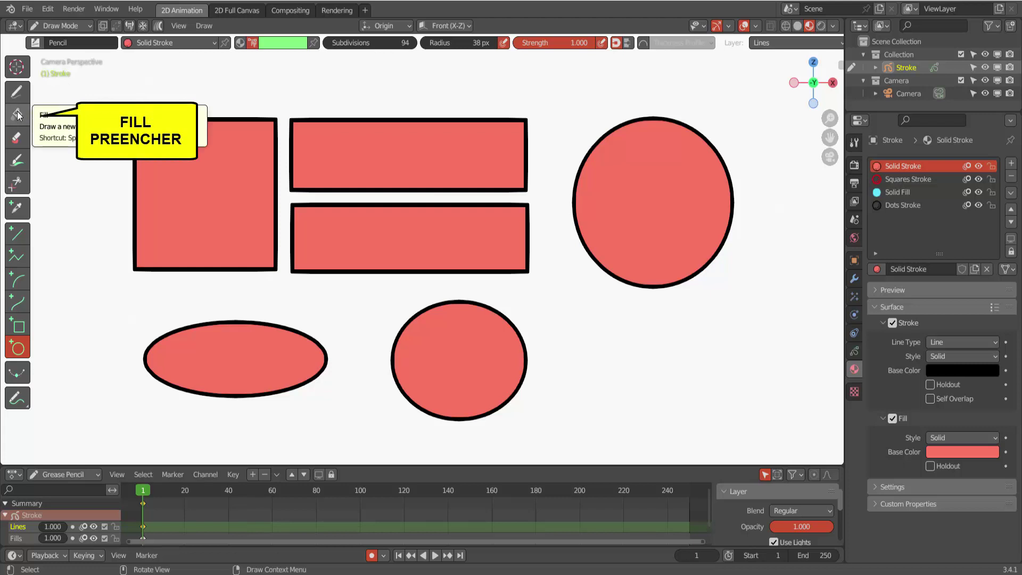
Fill the upper wide rectangle yellow, the large circle cyan and the ellipse magenta from the palette.
{"action": "left_click", "coordinate": [17, 115]}
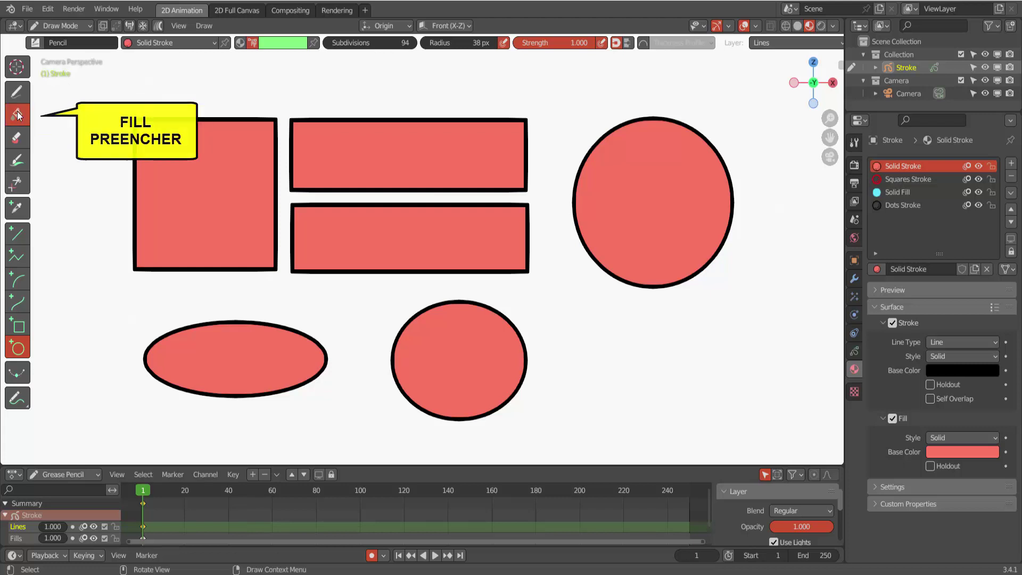
{"action": "left_click", "coordinate": [282, 42]}
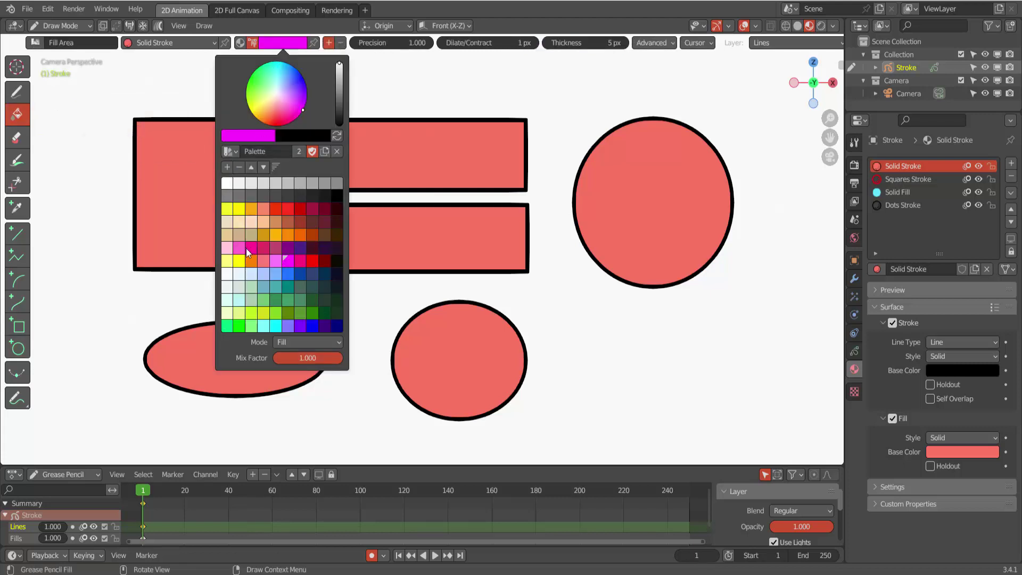
{"action": "left_click", "coordinate": [239, 260]}
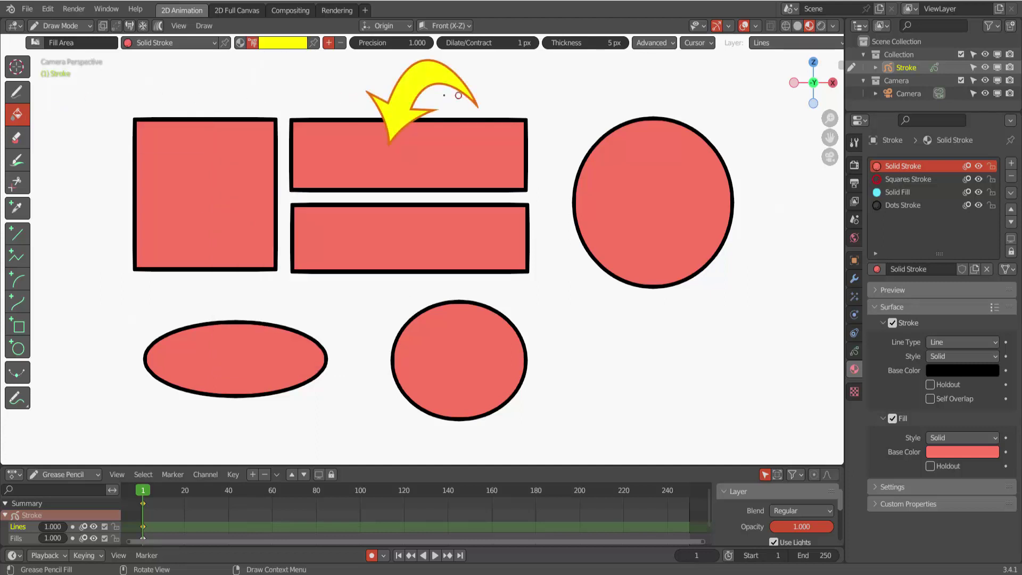
{"action": "double_click", "coordinate": [414, 154]}
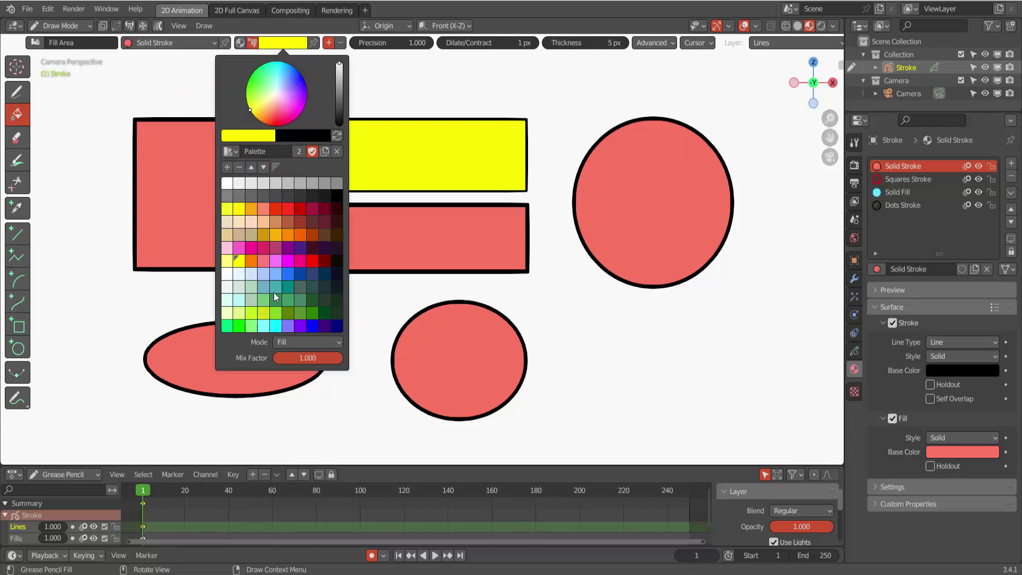
{"action": "left_click", "coordinate": [280, 323]}
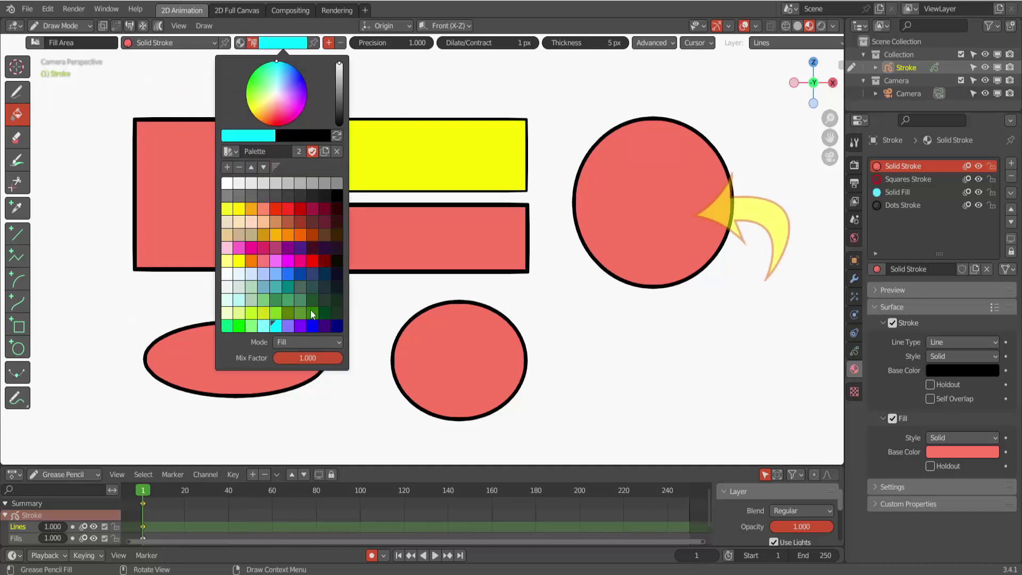
{"action": "left_click", "coordinate": [641, 194]}
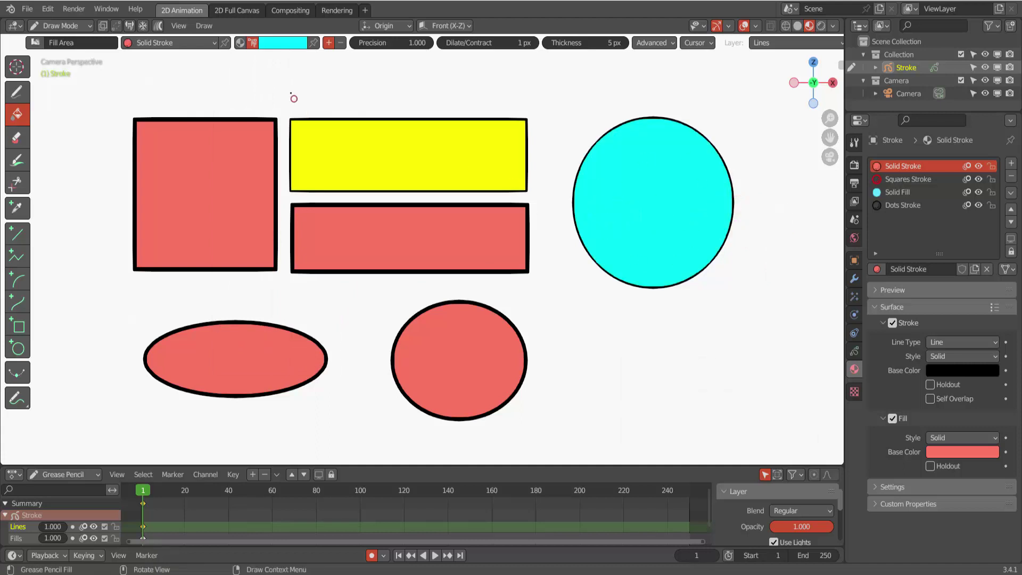
{"action": "left_click", "coordinate": [277, 44]}
{"action": "left_click", "coordinate": [274, 260]}
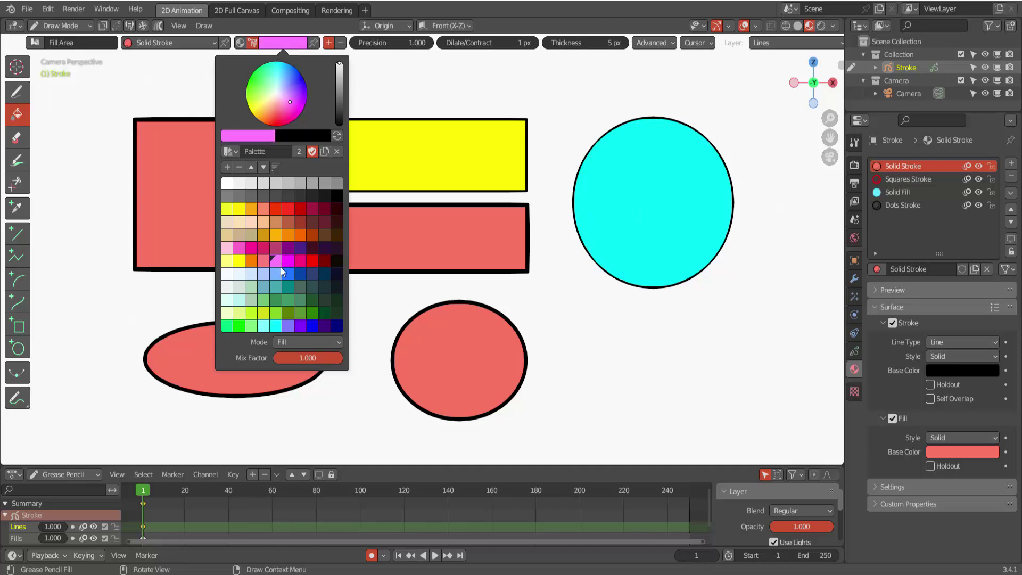
{"action": "double_click", "coordinate": [250, 355]}
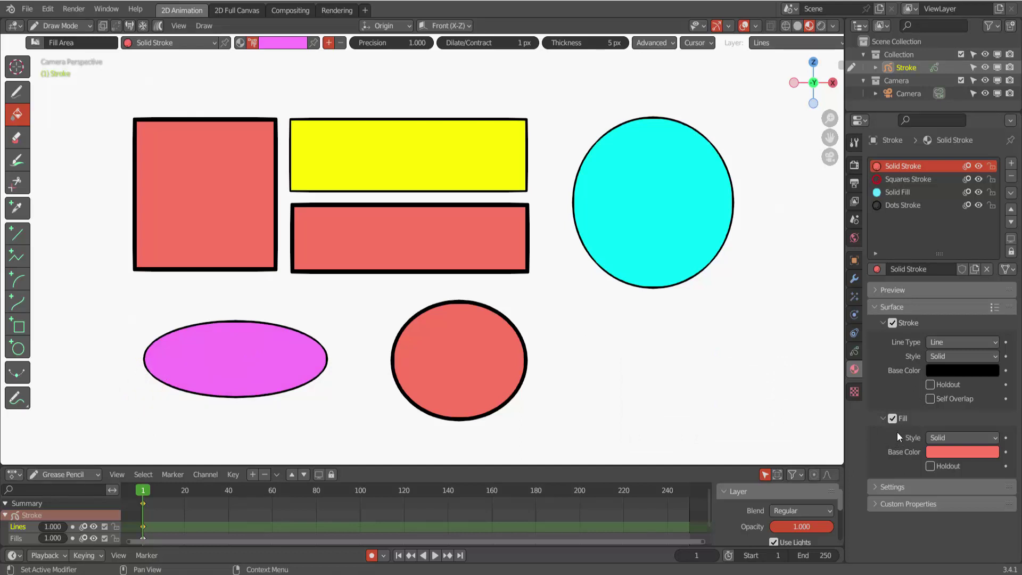
Set the Solid Stroke fill base colour to blue, turning the remaining red fills blue.
{"action": "left_click", "coordinate": [963, 452]}
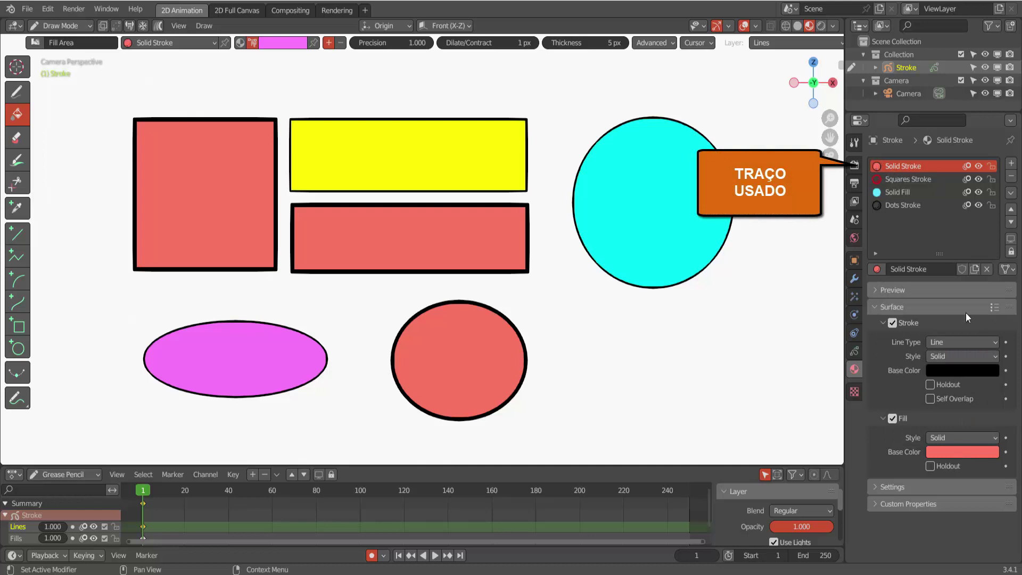
{"action": "left_click", "coordinate": [960, 452]}
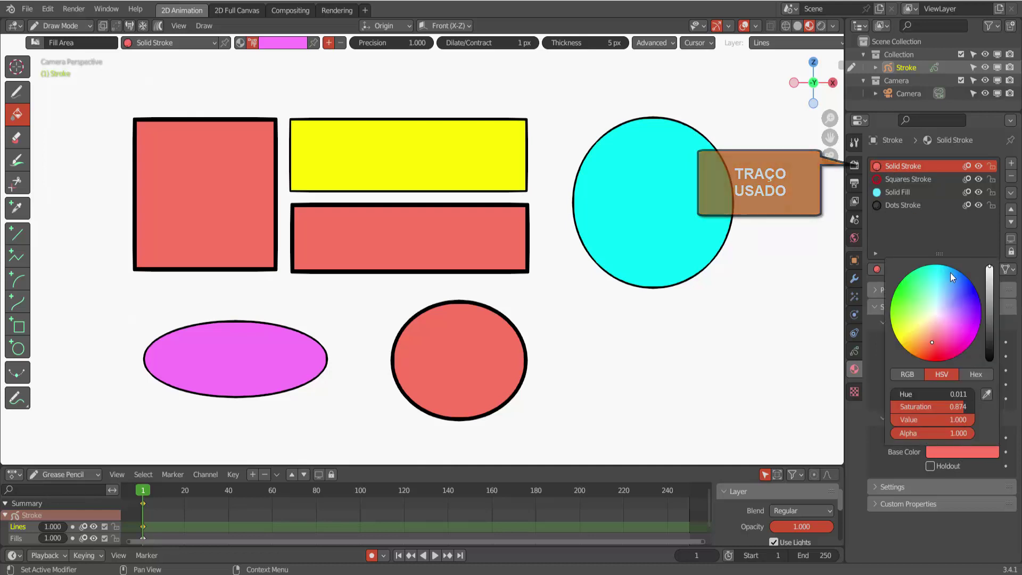
{"action": "left_click", "coordinate": [968, 289]}
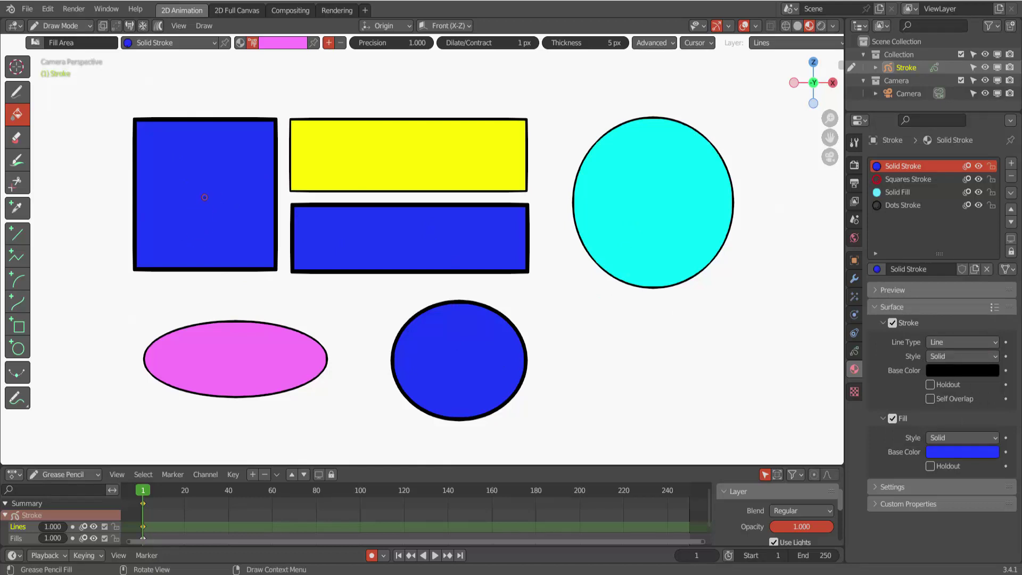
Tint the blue square fully yellow using the Tint tool's yellow swatch.
{"action": "left_click", "coordinate": [18, 163]}
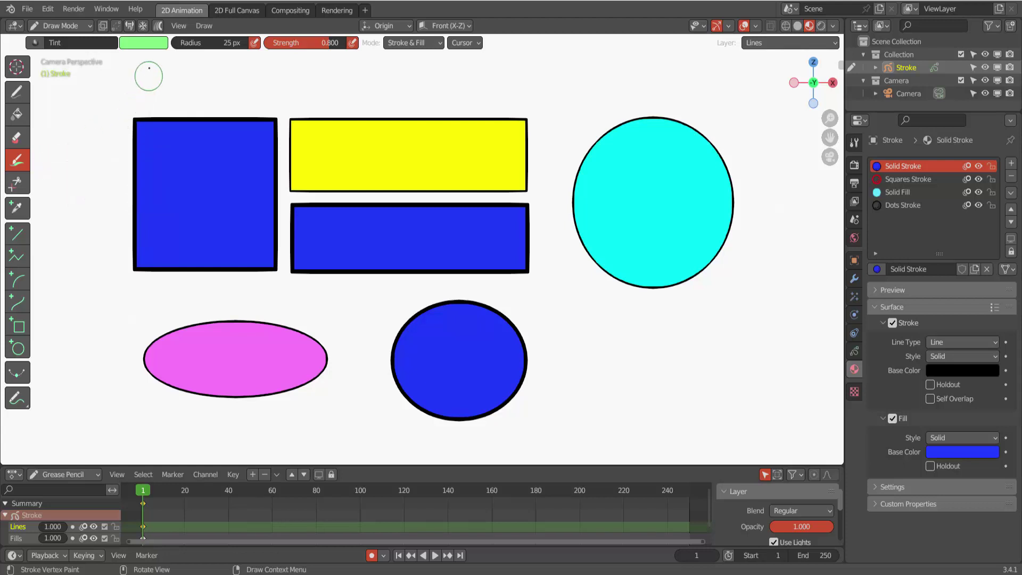
{"action": "left_click", "coordinate": [147, 42]}
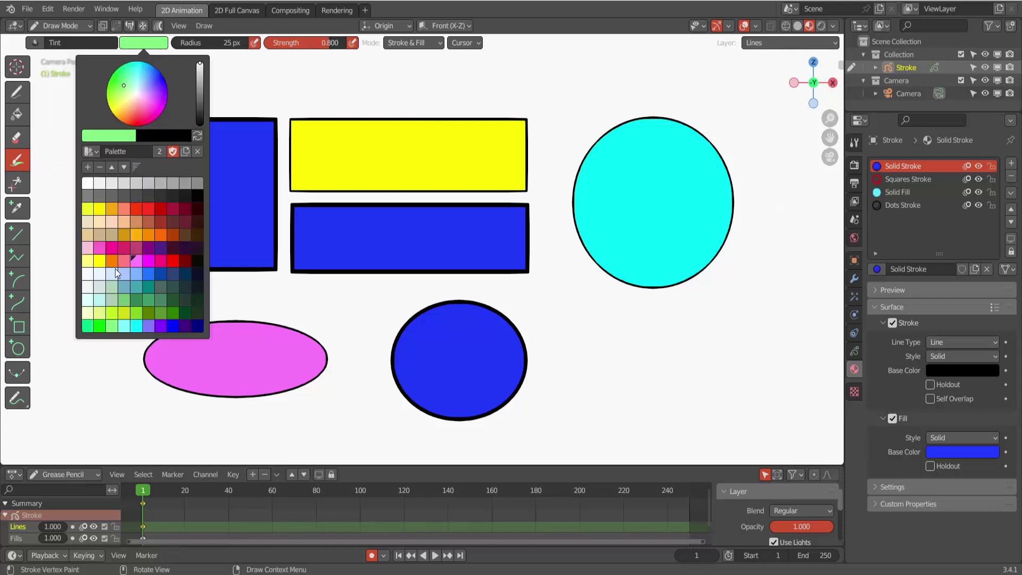
{"action": "left_click", "coordinate": [98, 257]}
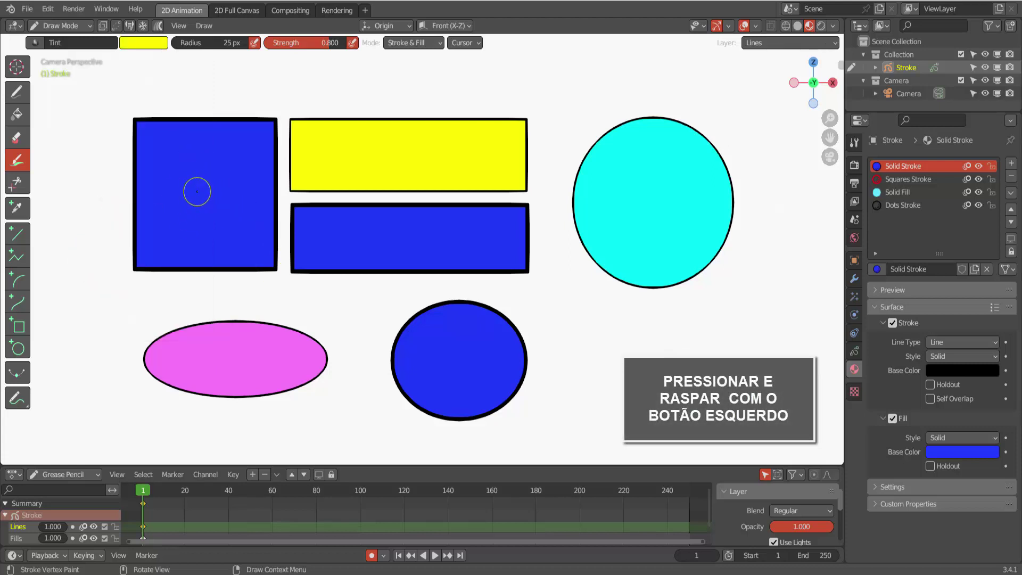
{"action": "left_click_drag", "start_coordinate": [198, 192], "coordinate": [200, 199]}
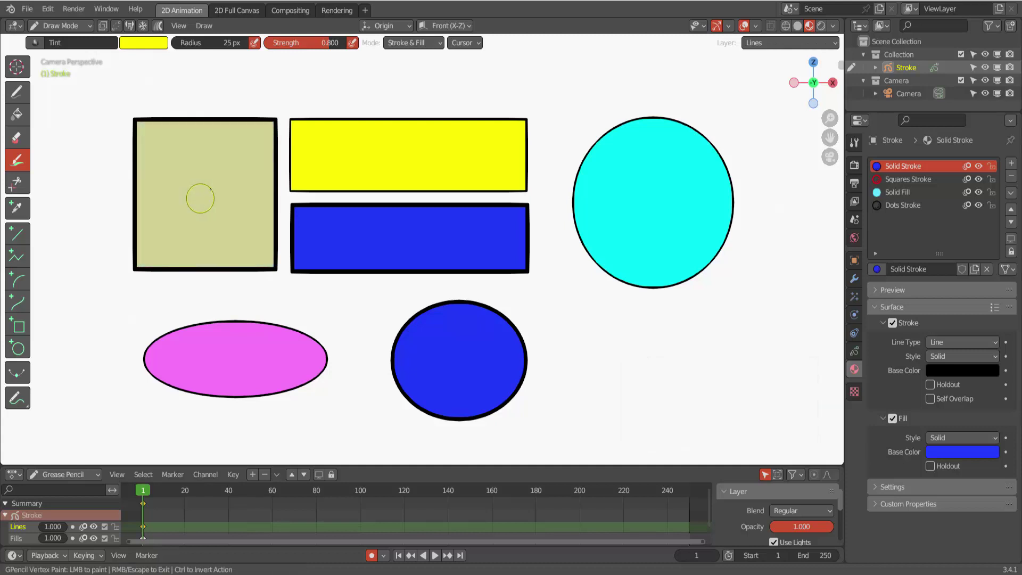
{"action": "mouse_move", "coordinate": [200, 198]}
{"action": "left_mouse_down"}
{"action": "mouse_move", "coordinate": [201, 187]}
{"action": "mouse_move", "coordinate": [203, 210]}
{"action": "mouse_move", "coordinate": [213, 183]}
{"action": "left_mouse_up"}
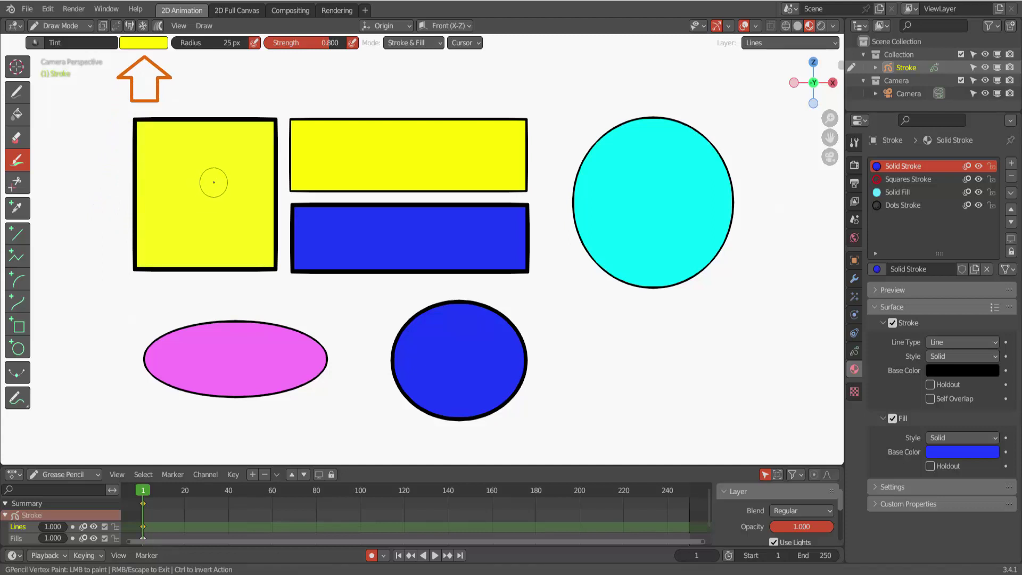
Tint the yellow square magenta as a test.
{"action": "left_click", "coordinate": [143, 43]}
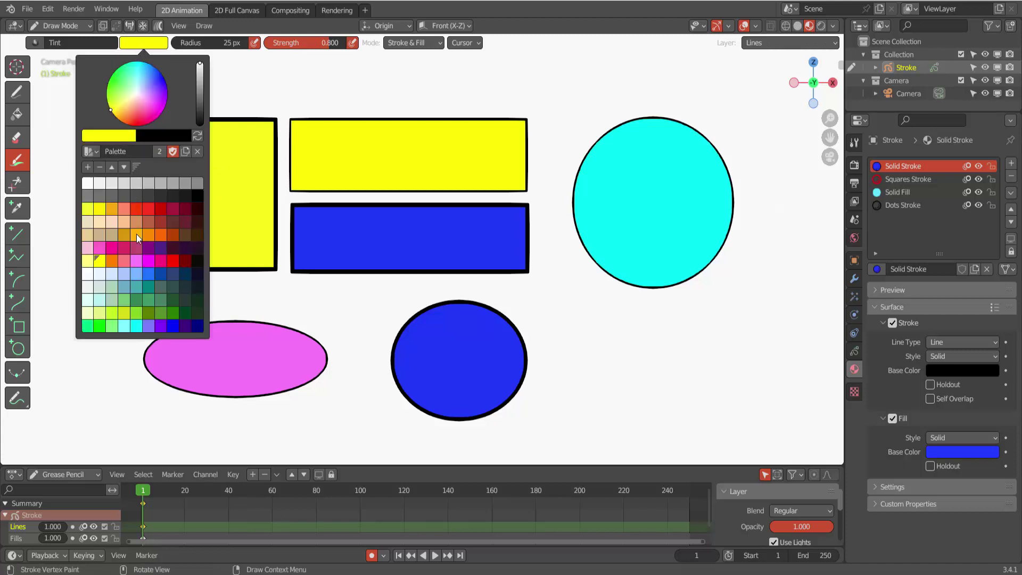
{"action": "left_click", "coordinate": [149, 260]}
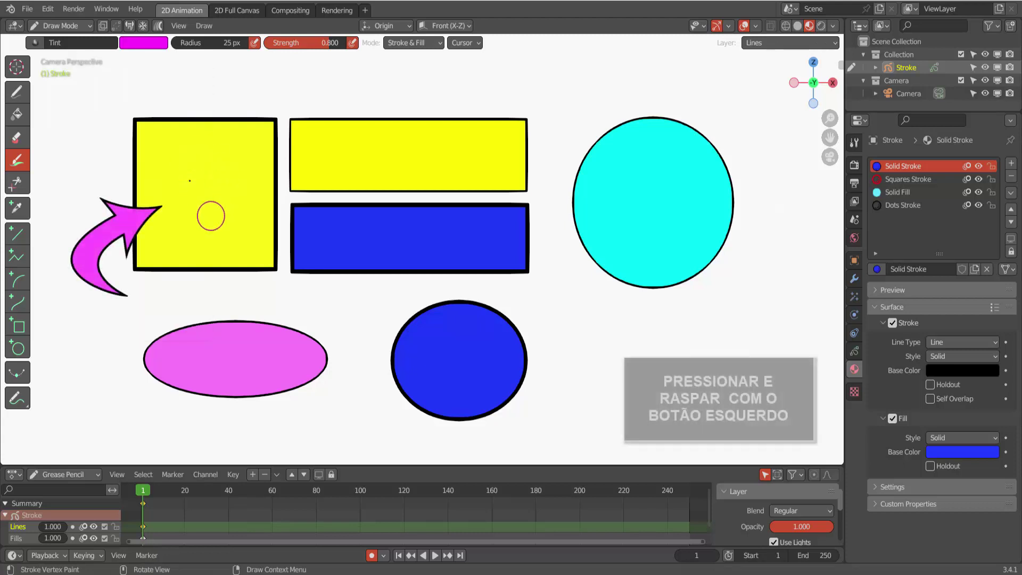
{"action": "mouse_move", "coordinate": [208, 170]}
{"action": "left_mouse_down"}
{"action": "mouse_move", "coordinate": [184, 197]}
{"action": "mouse_move", "coordinate": [194, 210]}
{"action": "mouse_move", "coordinate": [213, 207]}
{"action": "mouse_move", "coordinate": [194, 199]}
{"action": "mouse_move", "coordinate": [216, 153]}
{"action": "mouse_move", "coordinate": [204, 198]}
{"action": "left_mouse_up"}
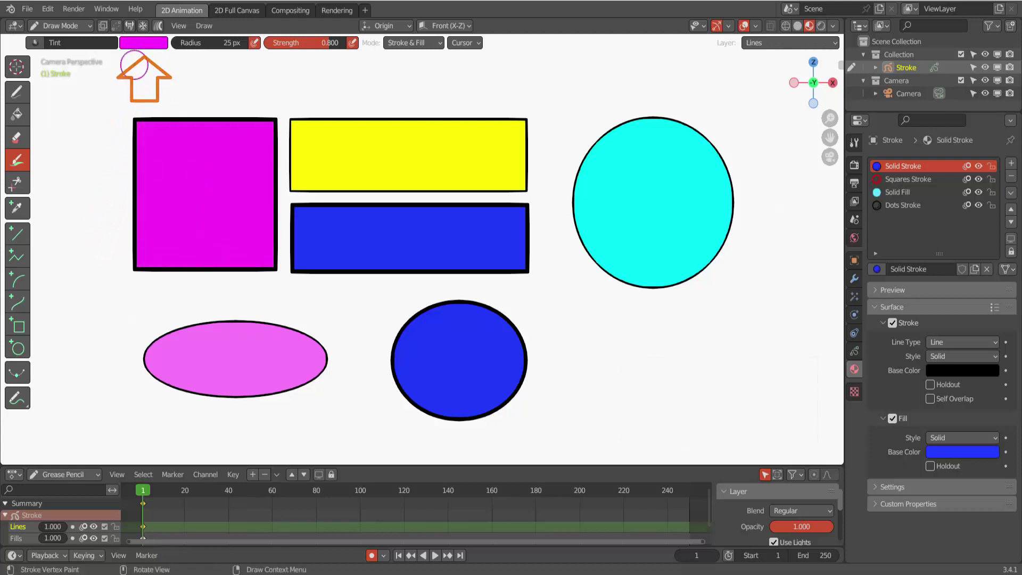
Repaint the square with a peach tint so it turns salmon-pink.
{"action": "left_click", "coordinate": [144, 44]}
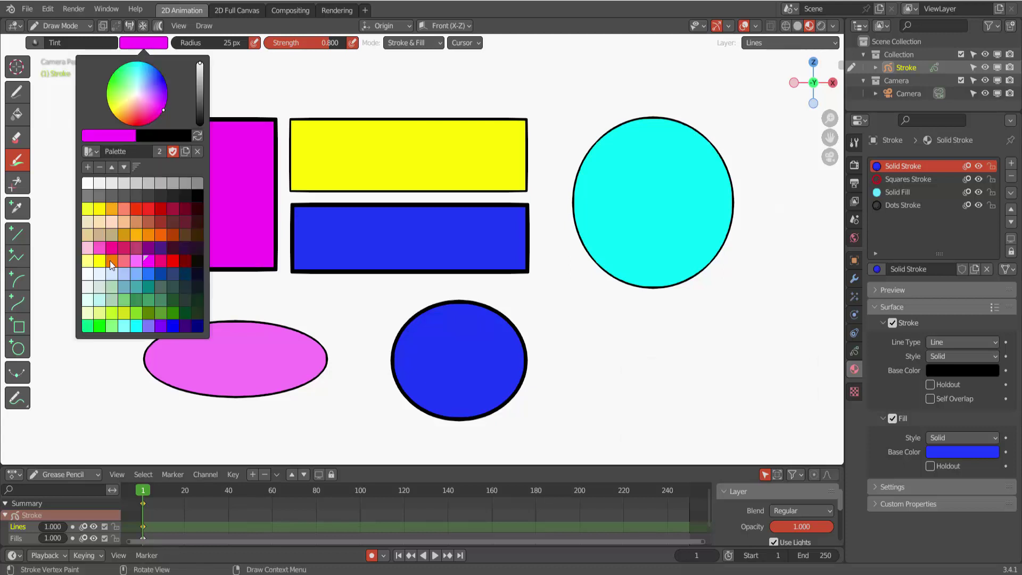
{"action": "left_click", "coordinate": [128, 222]}
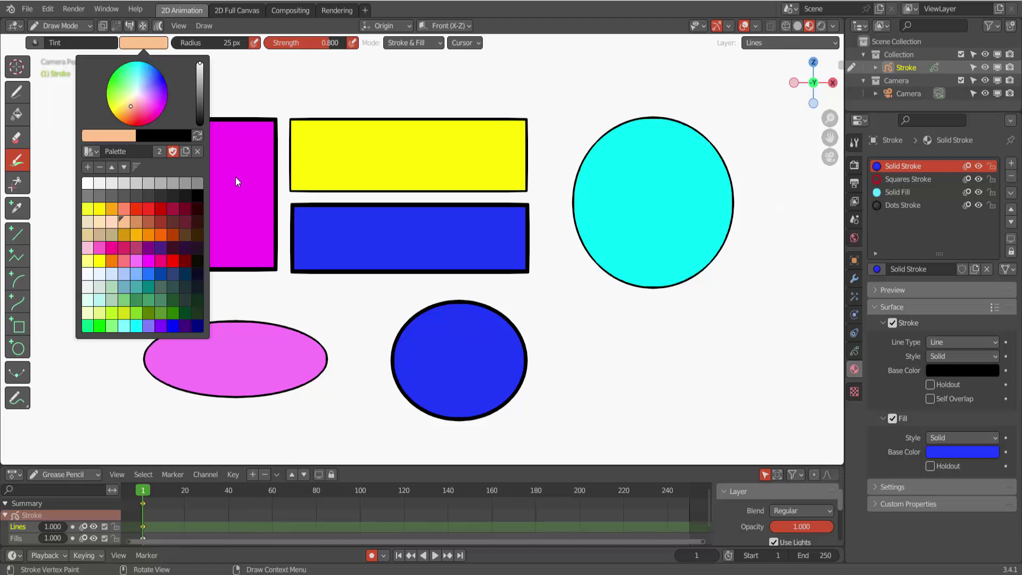
{"action": "mouse_move", "coordinate": [205, 178]}
{"action": "left_mouse_down"}
{"action": "mouse_move", "coordinate": [236, 189]}
{"action": "mouse_move", "coordinate": [201, 193]}
{"action": "mouse_move", "coordinate": [218, 205]}
{"action": "mouse_move", "coordinate": [227, 189]}
{"action": "mouse_move", "coordinate": [213, 190]}
{"action": "left_mouse_up"}
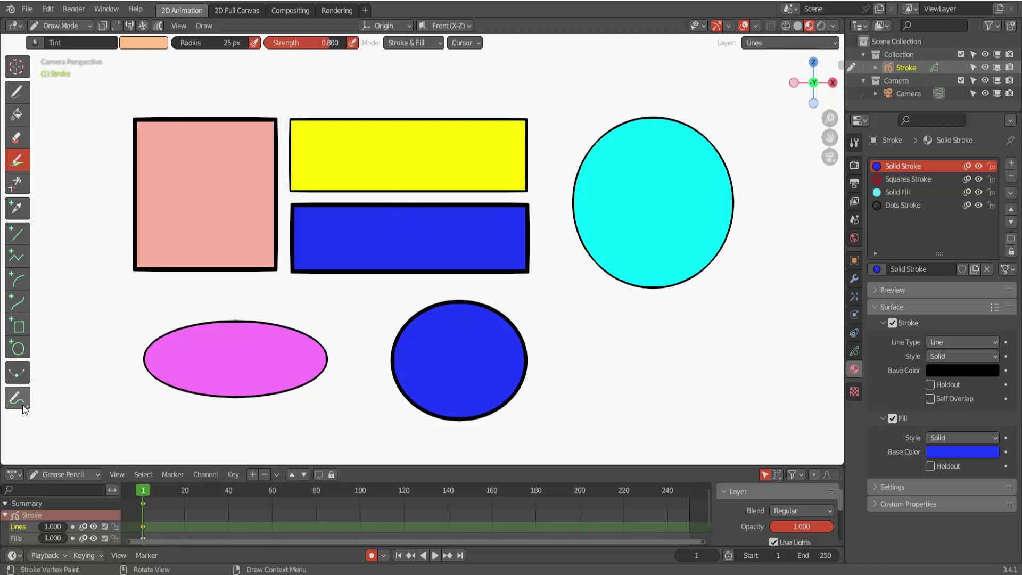
Draw a long freehand annotation arrow from upper right to lower left.
{"action": "left_click", "coordinate": [28, 405]}
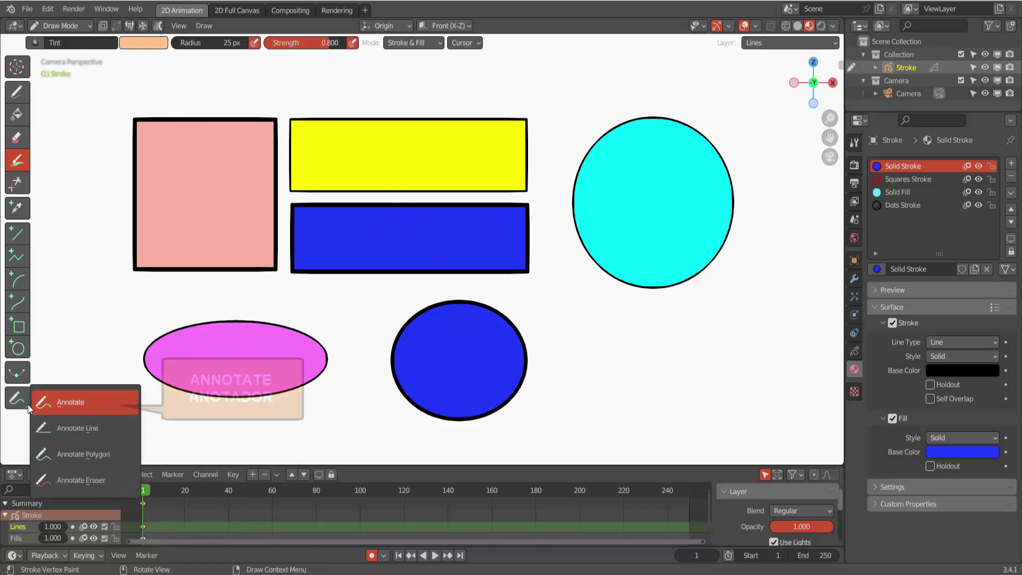
{"action": "left_click", "coordinate": [72, 402]}
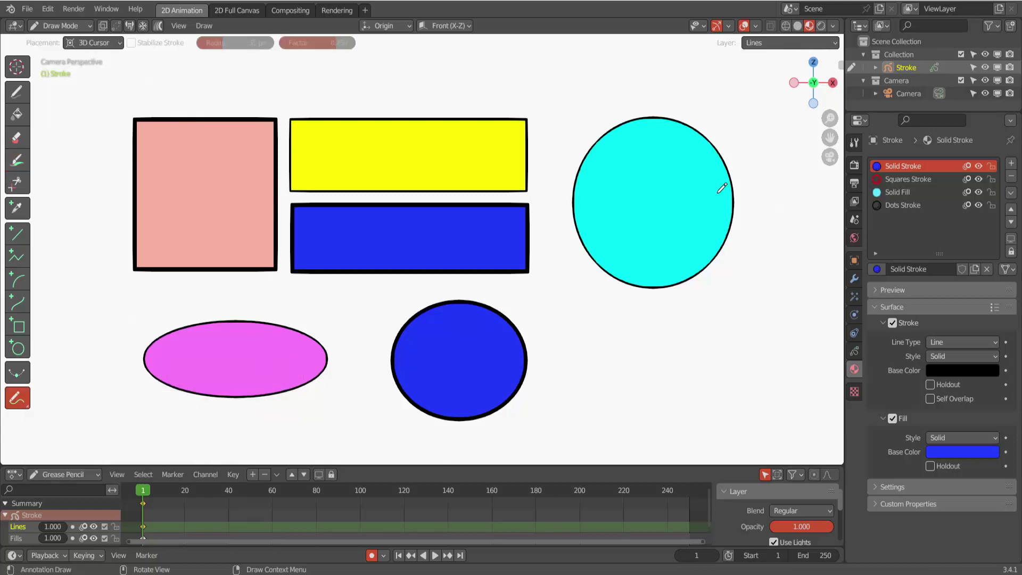
{"action": "left_click_drag", "start_coordinate": [663, 86], "coordinate": [98, 311]}
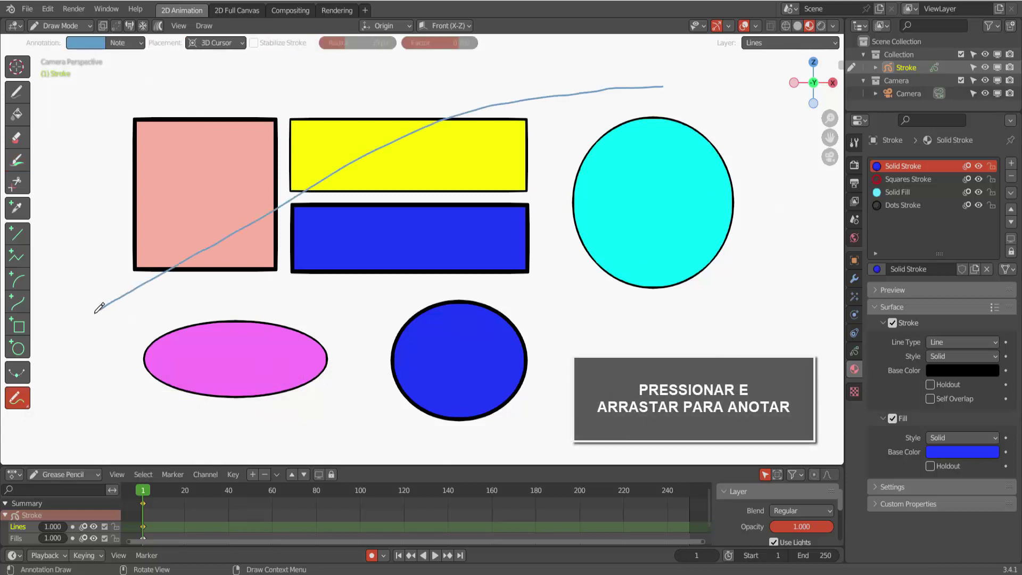
{"action": "left_click_drag", "start_coordinate": [119, 329], "coordinate": [105, 265]}
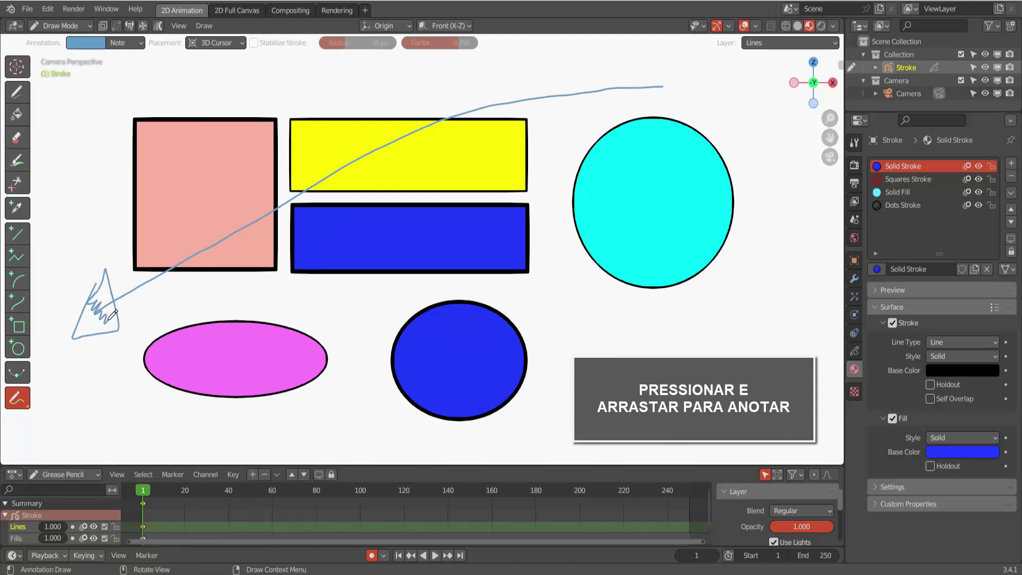
Change the annotation colour from light blue to a muted purple.
{"action": "left_click", "coordinate": [85, 42]}
{"action": "left_click", "coordinate": [101, 76]}
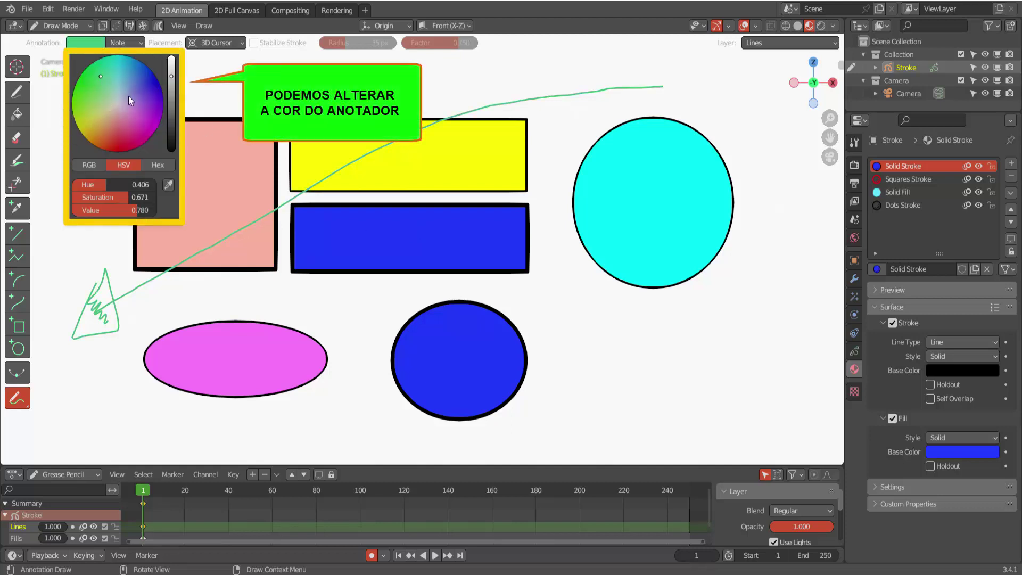
{"action": "left_click_drag", "start_coordinate": [129, 96], "coordinate": [113, 148]}
{"action": "left_click", "coordinate": [127, 109]}
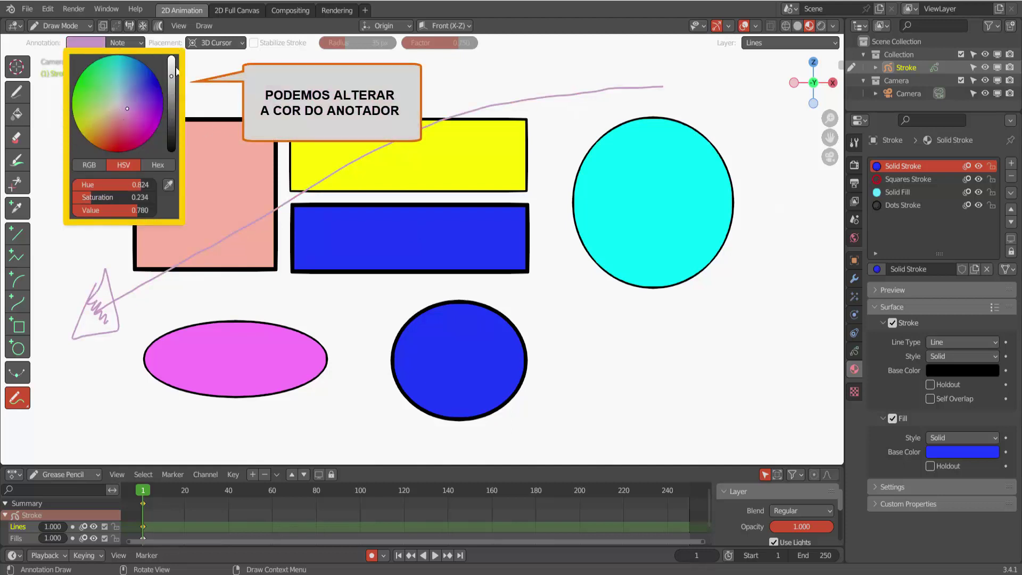
{"action": "left_click_drag", "start_coordinate": [176, 72], "coordinate": [171, 96]}
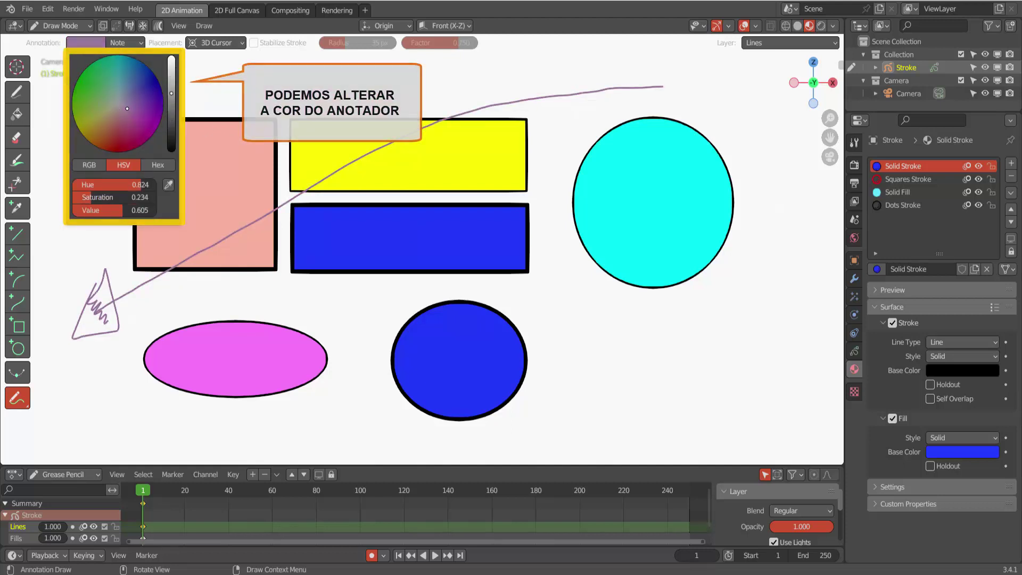
Erase the pink square with the Eraser tool, leaving the annotation arrow.
{"action": "left_click", "coordinate": [20, 144]}
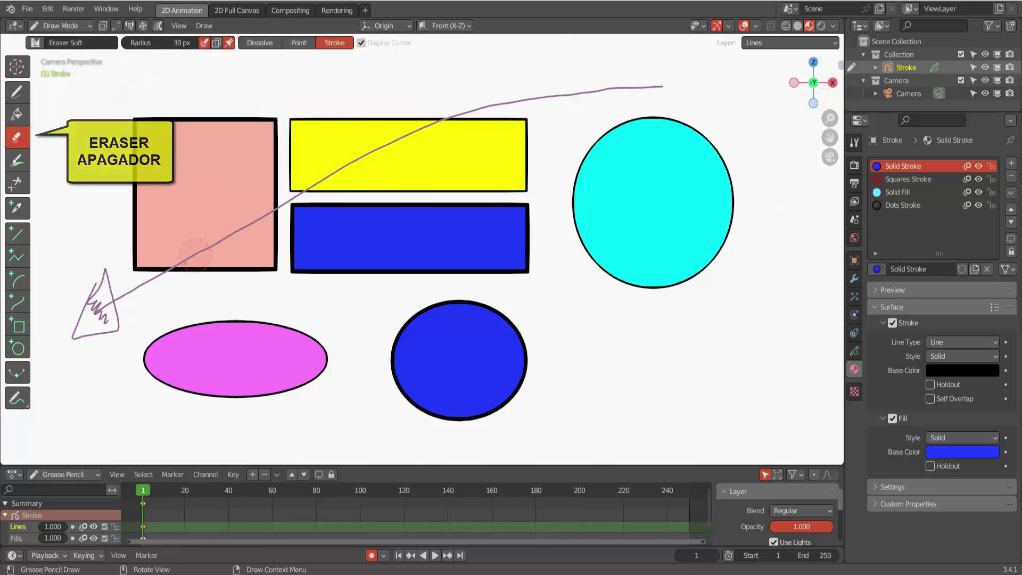
{"action": "left_click_drag", "start_coordinate": [135, 245], "coordinate": [123, 282]}
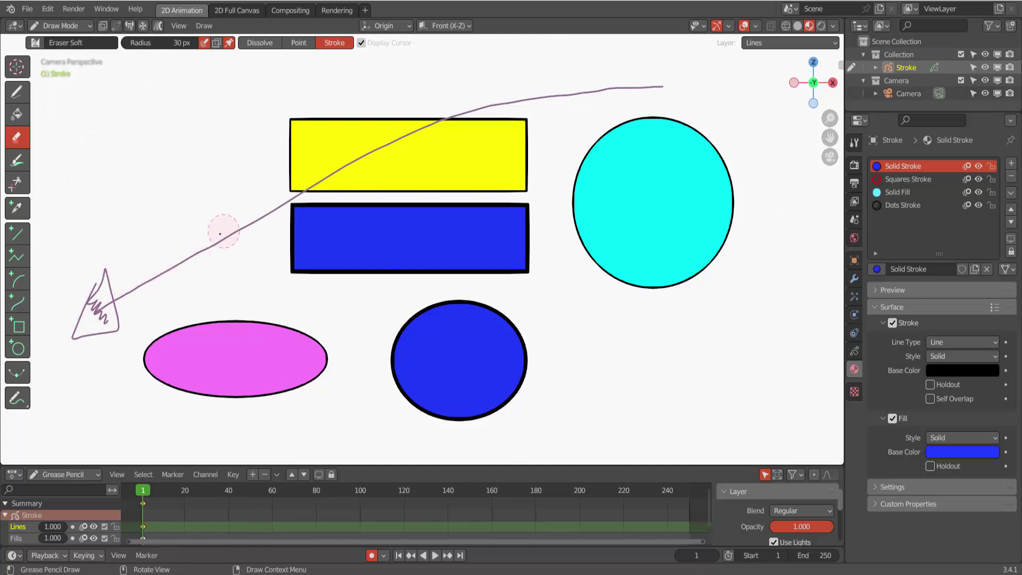
{"action": "left_click", "coordinate": [26, 400]}
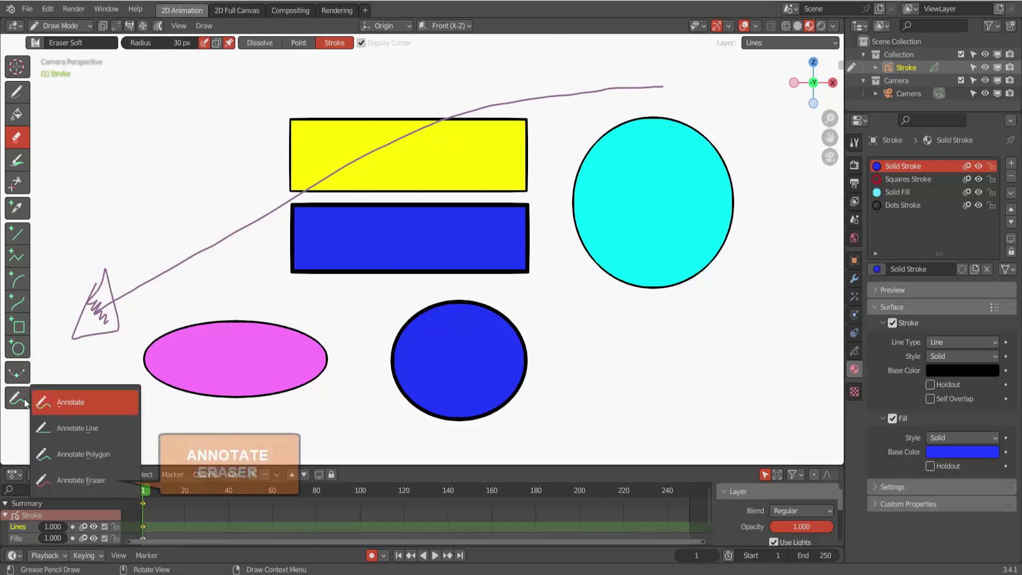
Wipe the freehand arrow and draw a straight diagonal annotation line instead.
{"action": "left_click", "coordinate": [78, 484]}
{"action": "mouse_move", "coordinate": [101, 309]}
{"action": "left_mouse_down"}
{"action": "mouse_move", "coordinate": [227, 229]}
{"action": "mouse_move", "coordinate": [502, 142]}
{"action": "mouse_move", "coordinate": [714, 96]}
{"action": "left_mouse_up"}
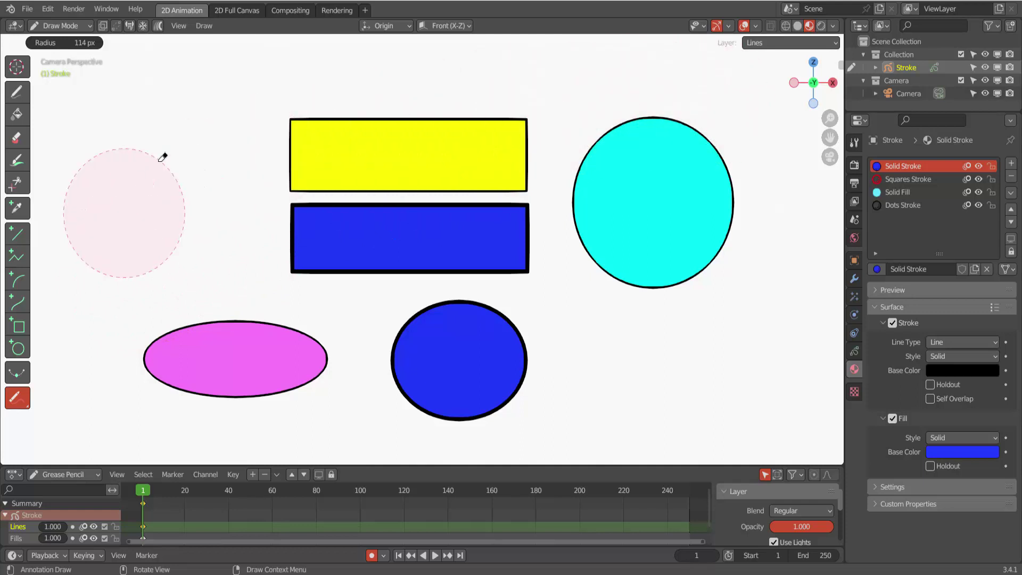
{"action": "left_click", "coordinate": [24, 399]}
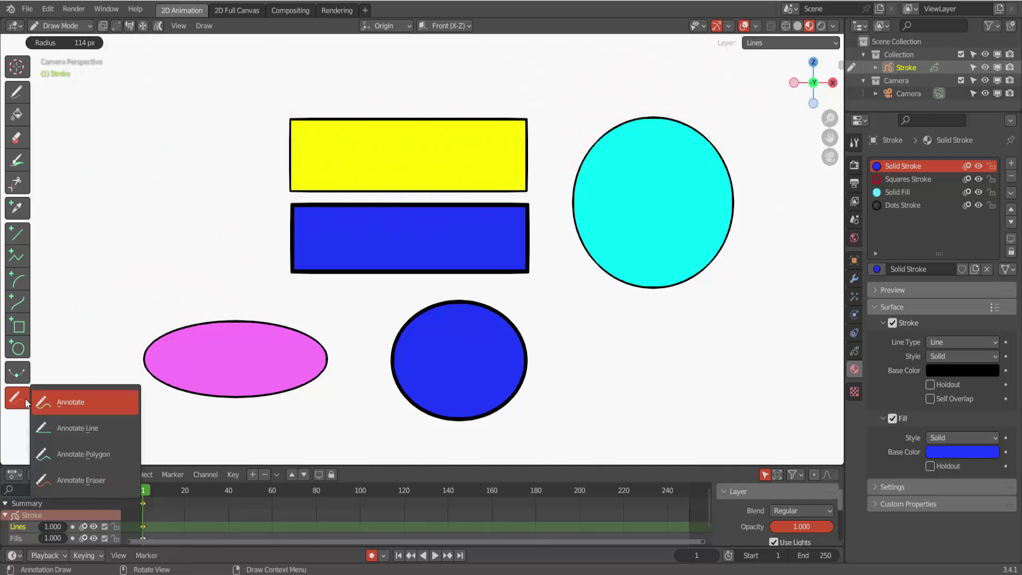
{"action": "left_click", "coordinate": [98, 431]}
{"action": "left_click_drag", "start_coordinate": [77, 115], "coordinate": [145, 186]}
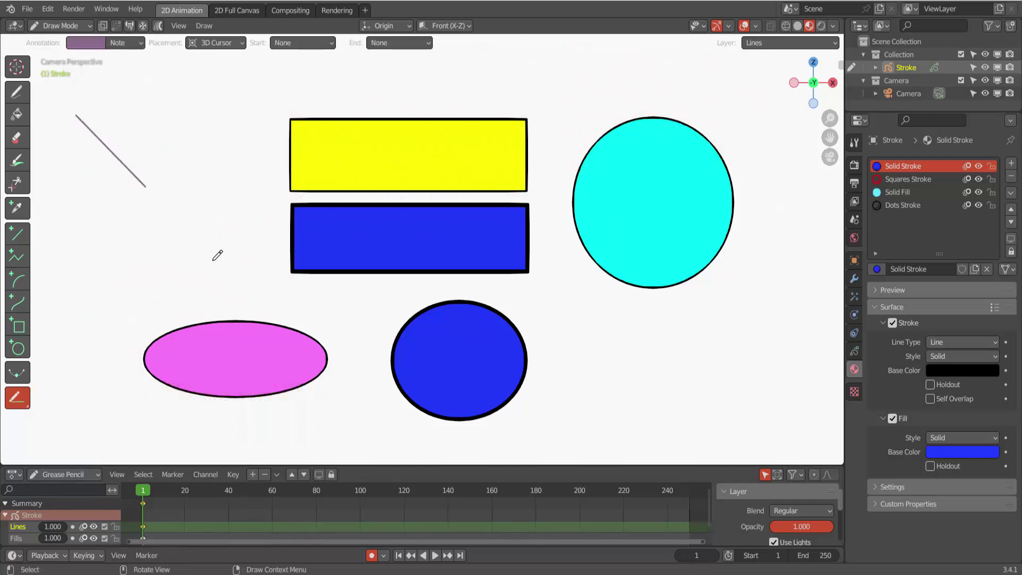
{"action": "left_click_drag", "start_coordinate": [213, 260], "coordinate": [219, 265]}
Erase the straight annotation line with Annotate Eraser.
{"action": "left_click", "coordinate": [16, 399]}
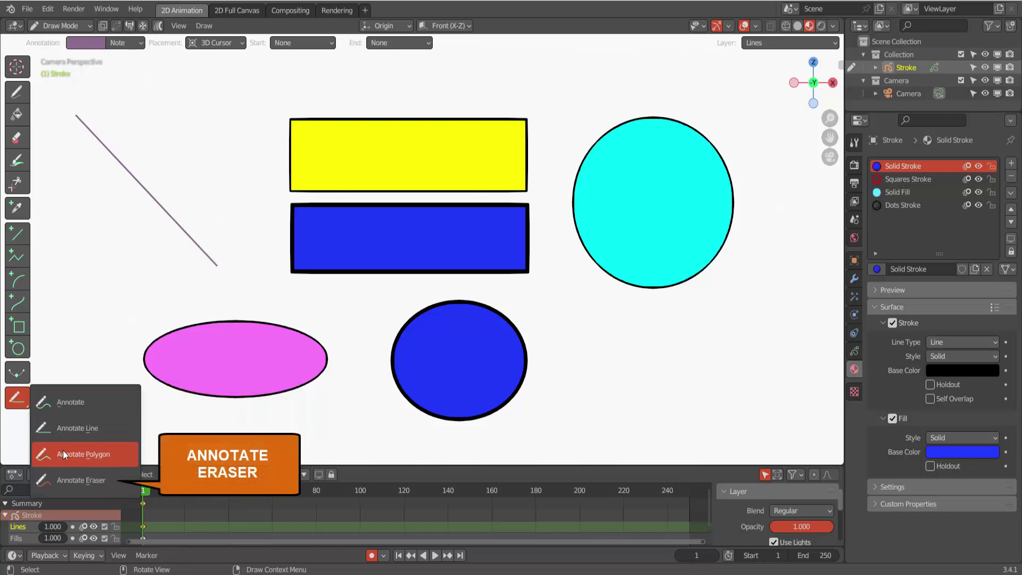
{"action": "left_click", "coordinate": [84, 480]}
{"action": "left_click_drag", "start_coordinate": [240, 238], "coordinate": [201, 250]}
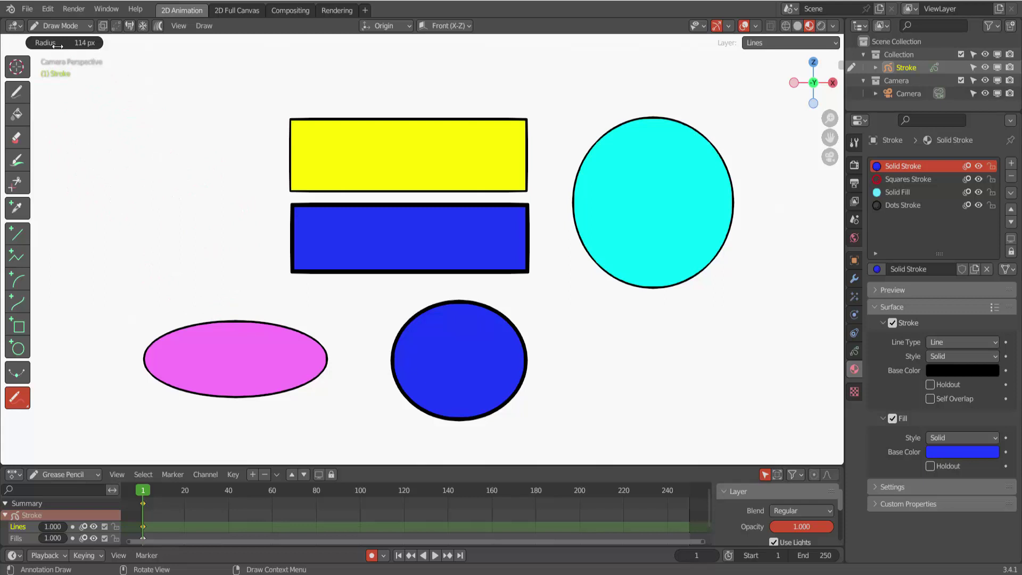
{"action": "mouse_move", "coordinate": [64, 43]}
{"action": "left_click", "coordinate": [18, 397]}
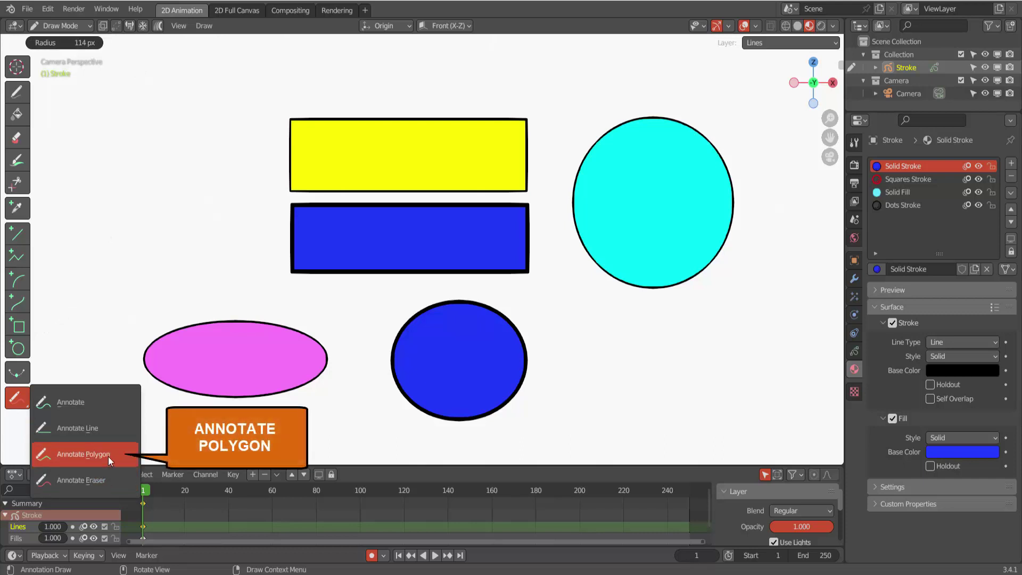
Sketch a three-point polygon annotation at the upper left beside the shapes.
{"action": "left_click", "coordinate": [102, 452]}
{"action": "left_click", "coordinate": [92, 104]}
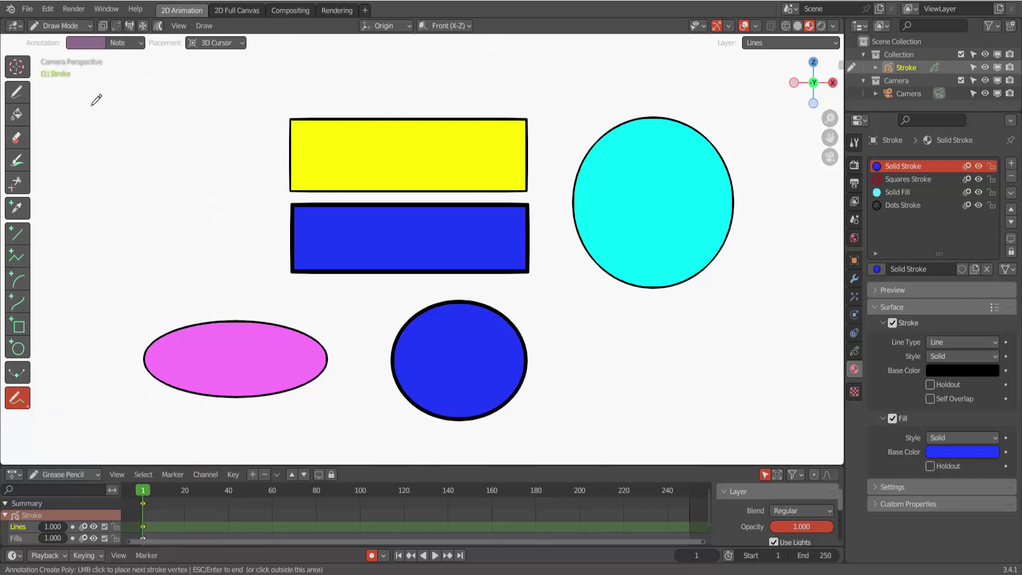
{"action": "left_click", "coordinate": [208, 185]}
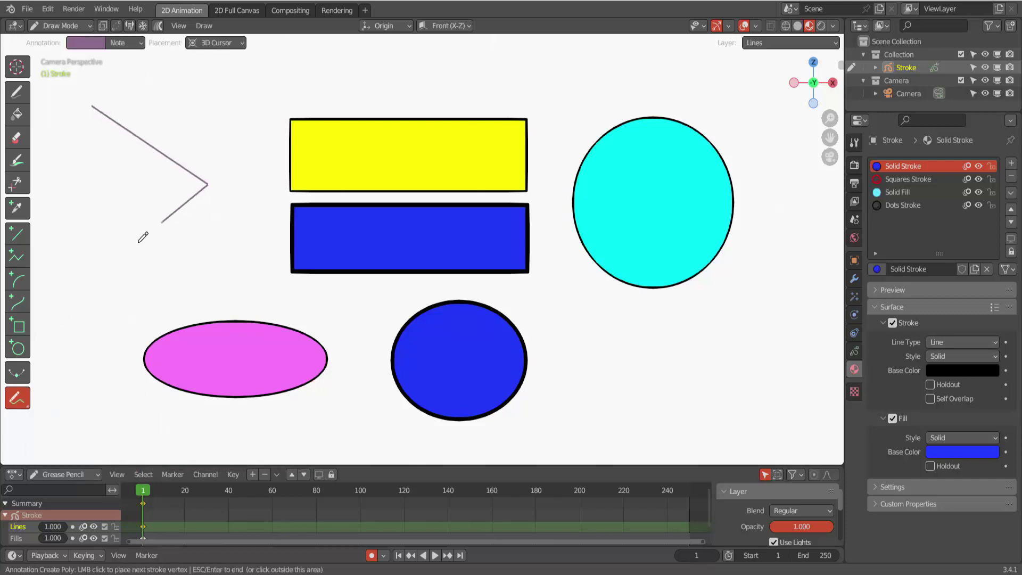
{"action": "left_click", "coordinate": [120, 259]}
{"action": "key", "text": "Escape"}
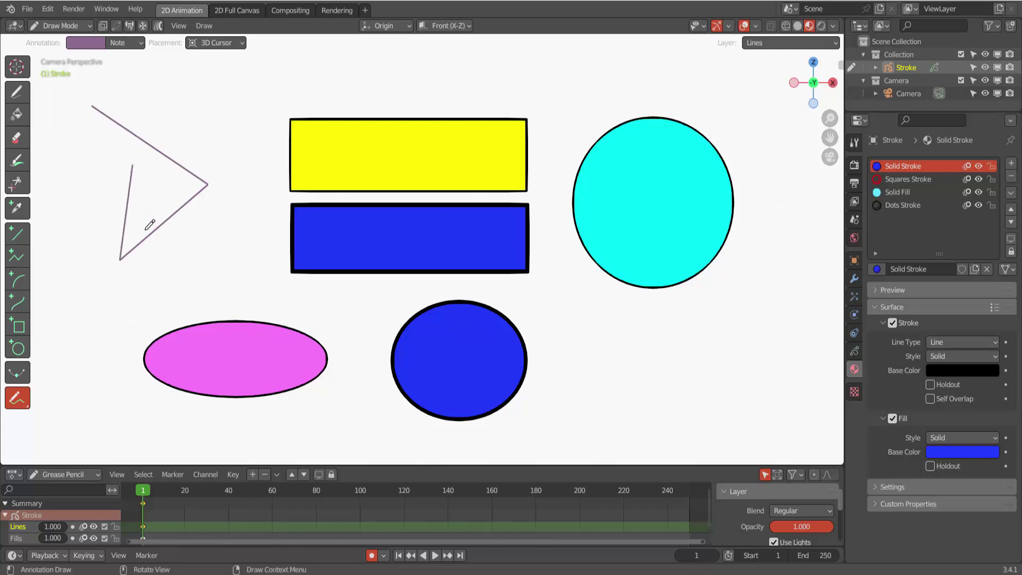
Recolour the polygon annotation dark blue, then erase it with Annotate Eraser.
{"action": "left_click", "coordinate": [103, 49]}
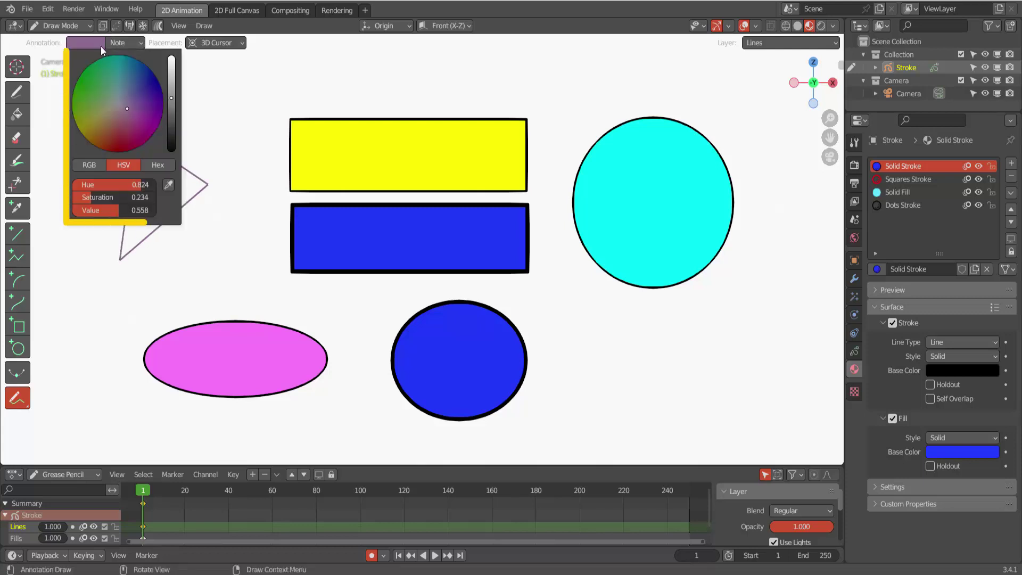
{"action": "left_click", "coordinate": [103, 88]}
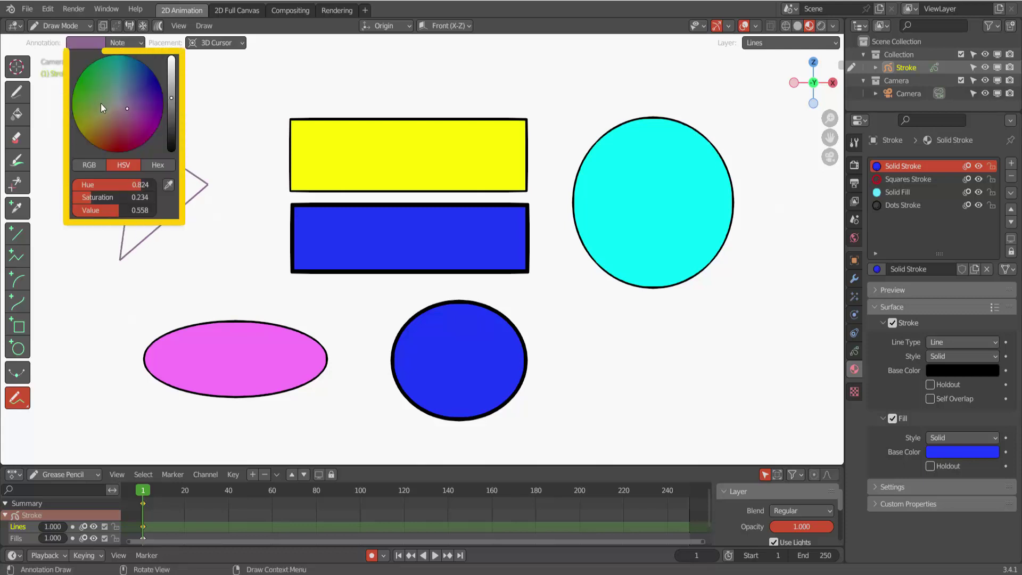
{"action": "left_click", "coordinate": [147, 83]}
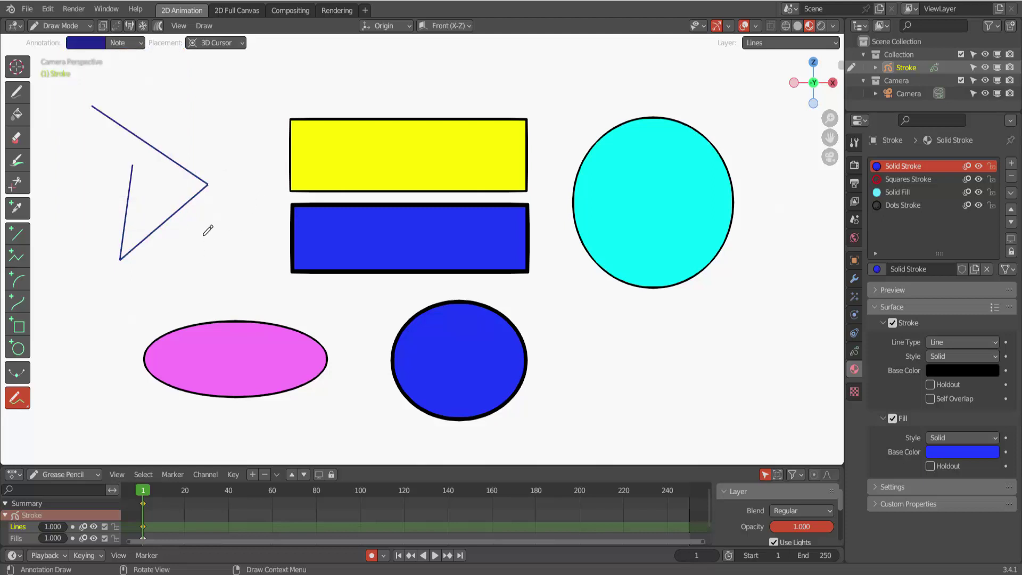
{"action": "left_click_drag", "start_coordinate": [21, 397], "coordinate": [103, 481]}
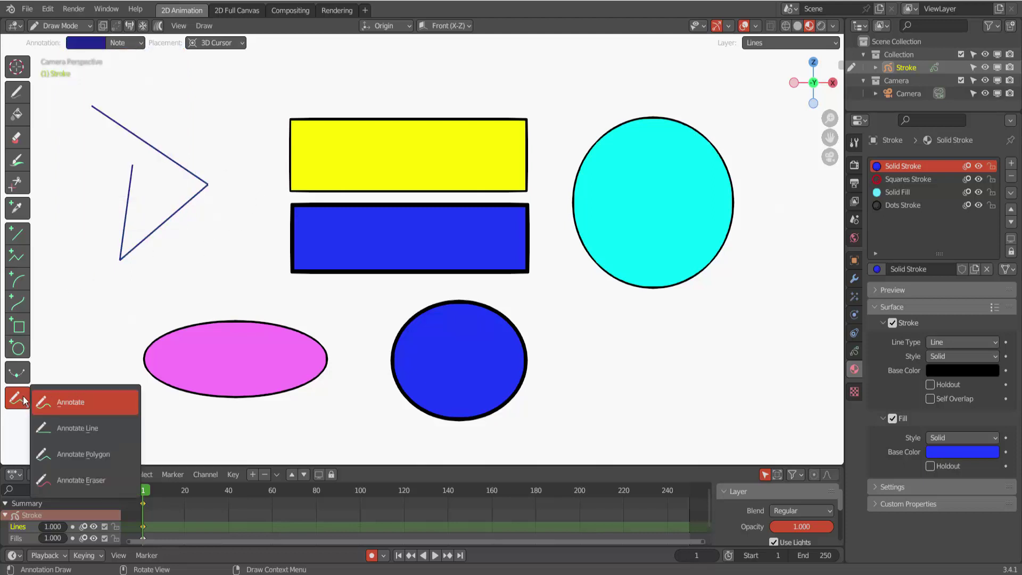
{"action": "left_click_drag", "start_coordinate": [153, 319], "coordinate": [153, 169]}
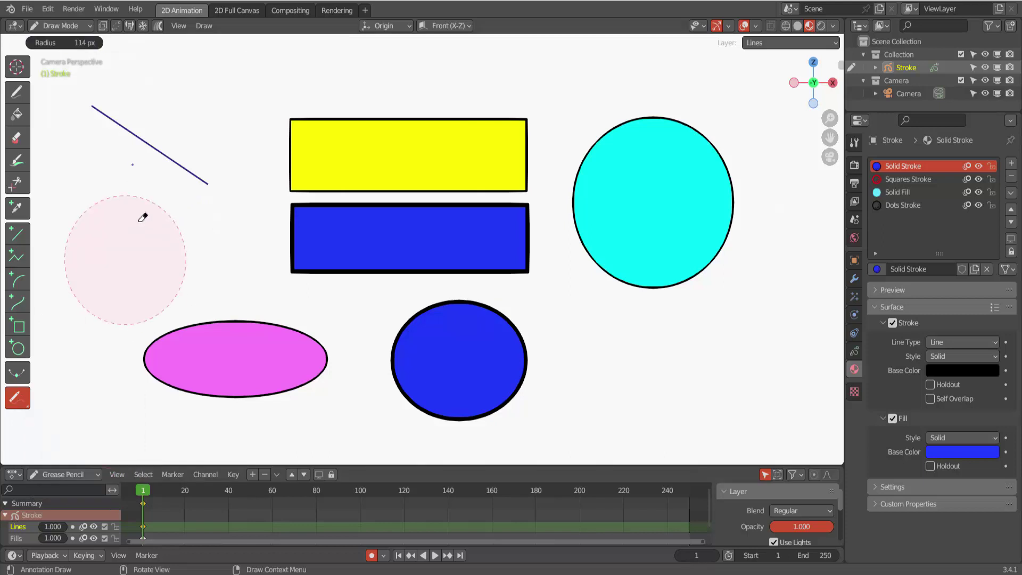